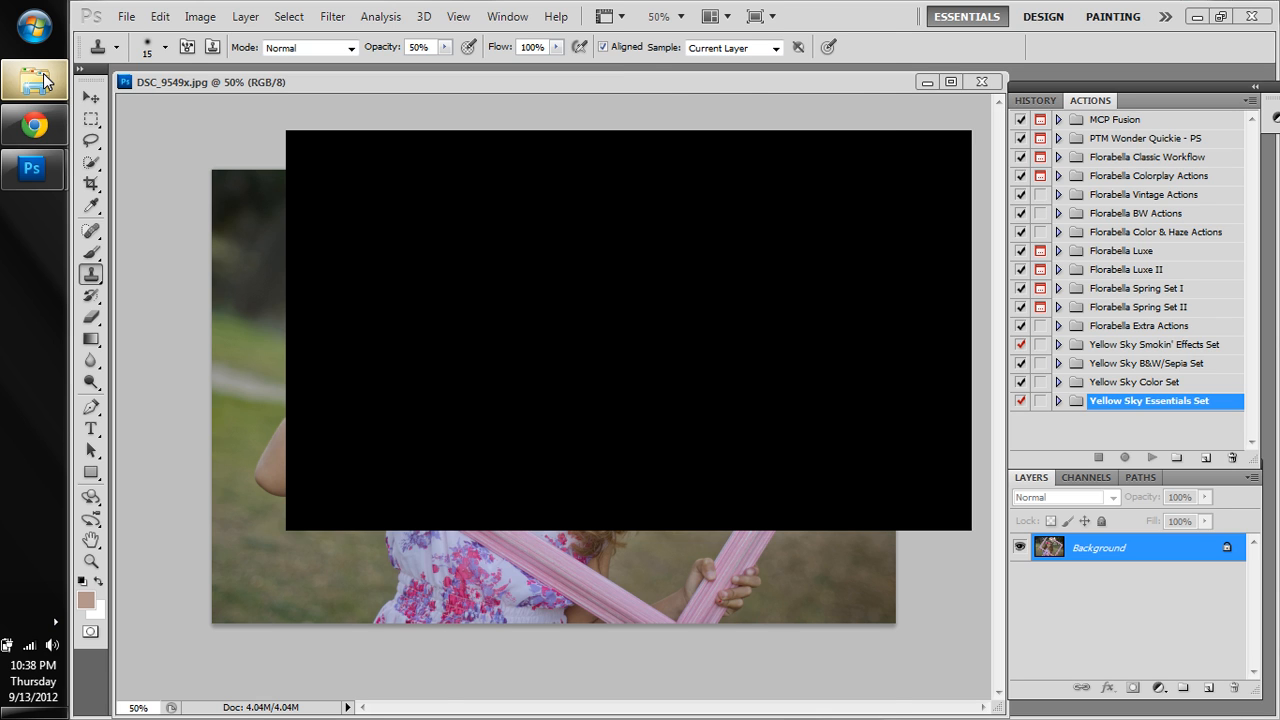
{"action": "left_click", "coordinate": [43, 80]}
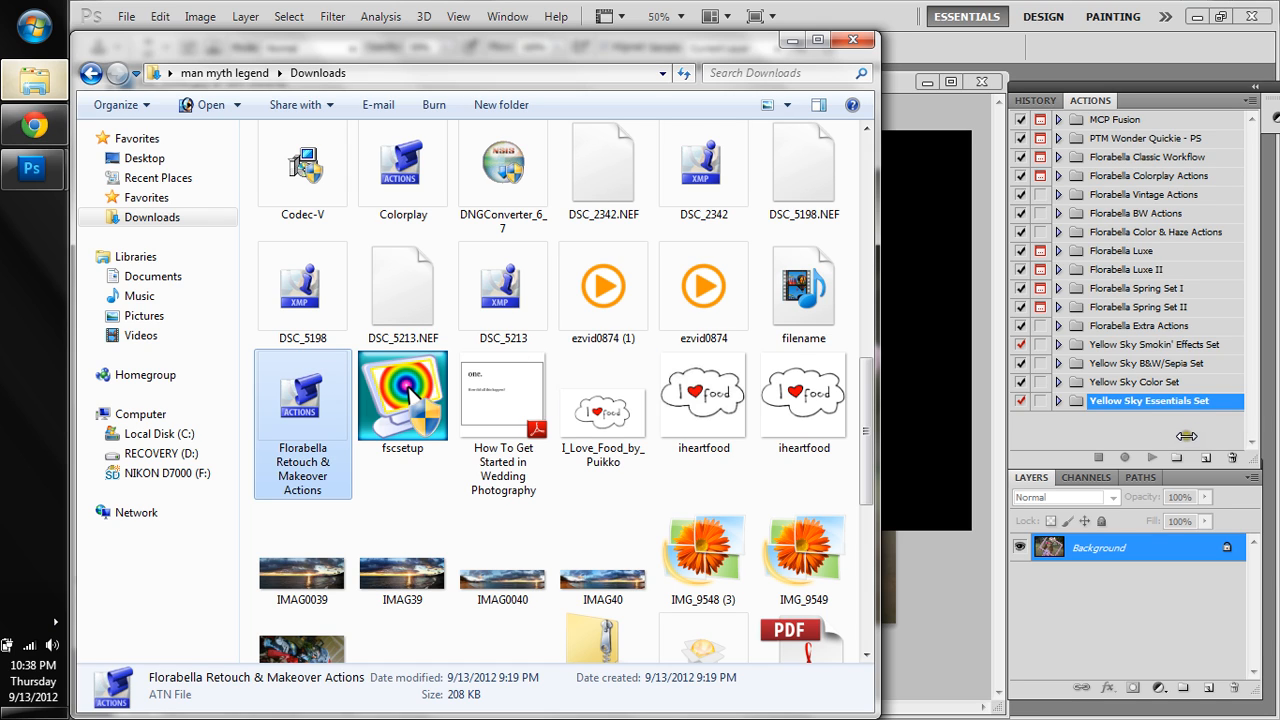
{"action": "left_click", "coordinate": [1201, 79]}
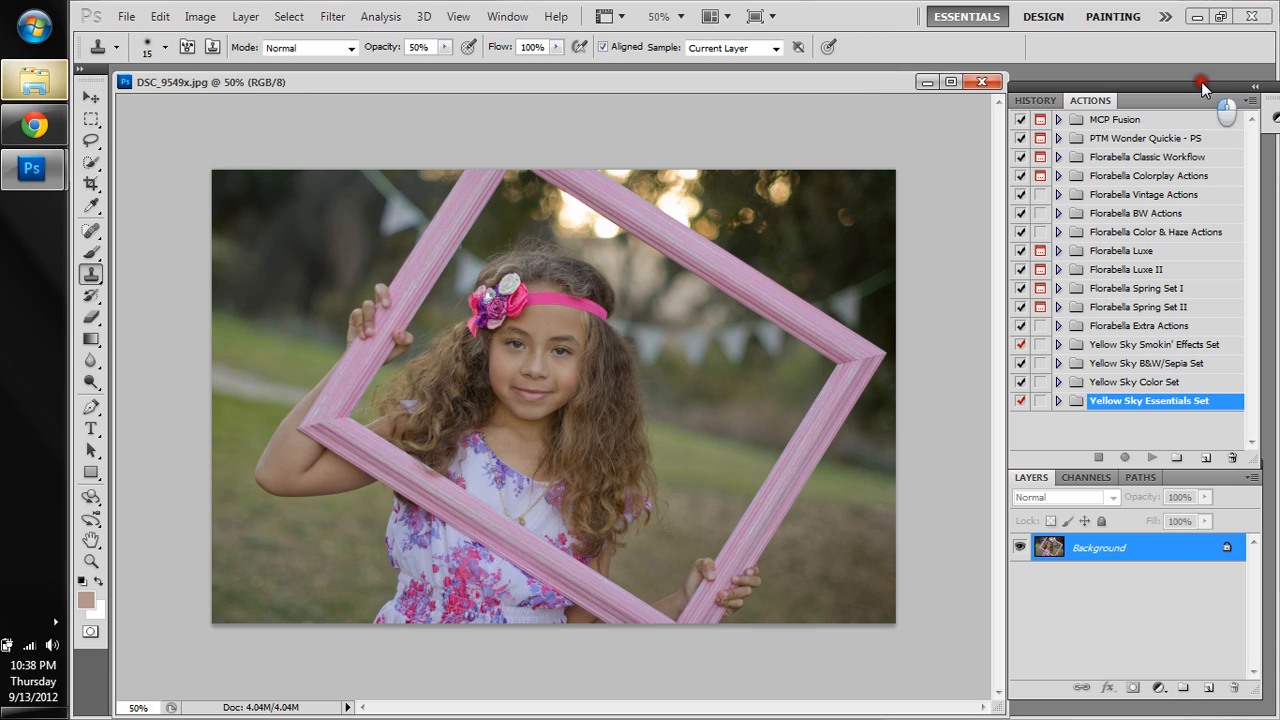
{"action": "left_click", "coordinate": [512, 17]}
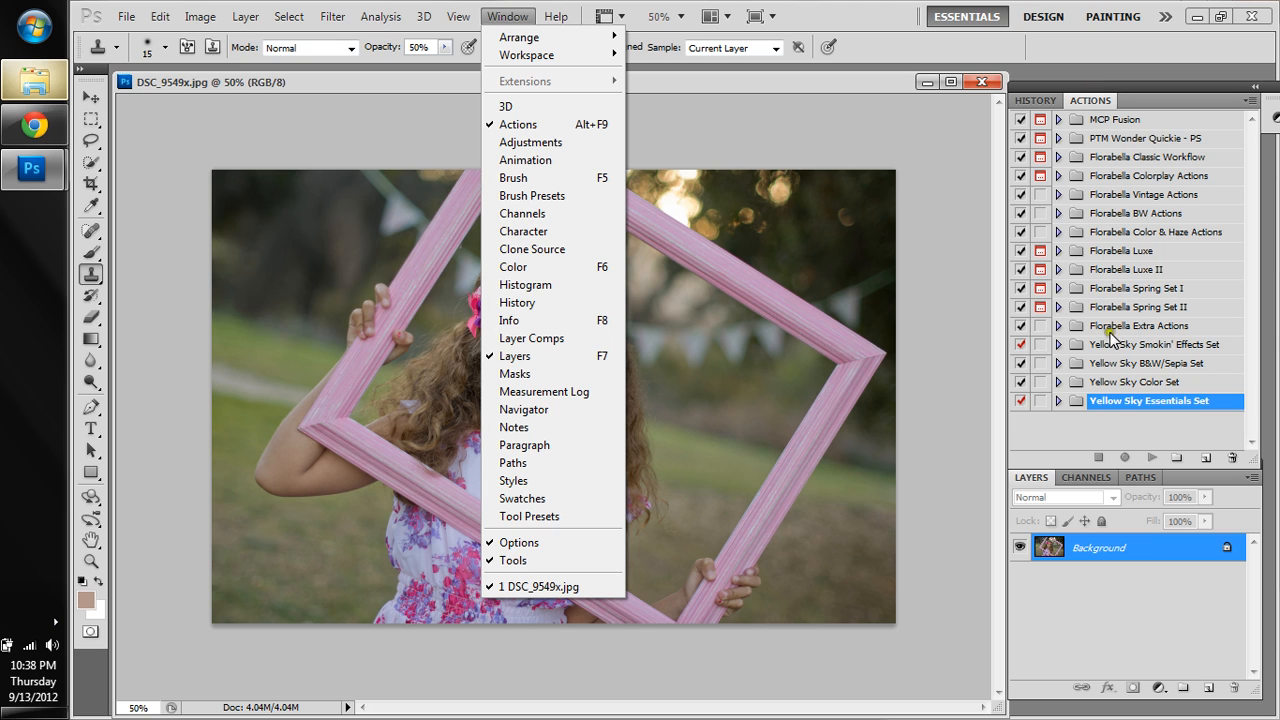
{"action": "left_click", "coordinate": [1170, 87]}
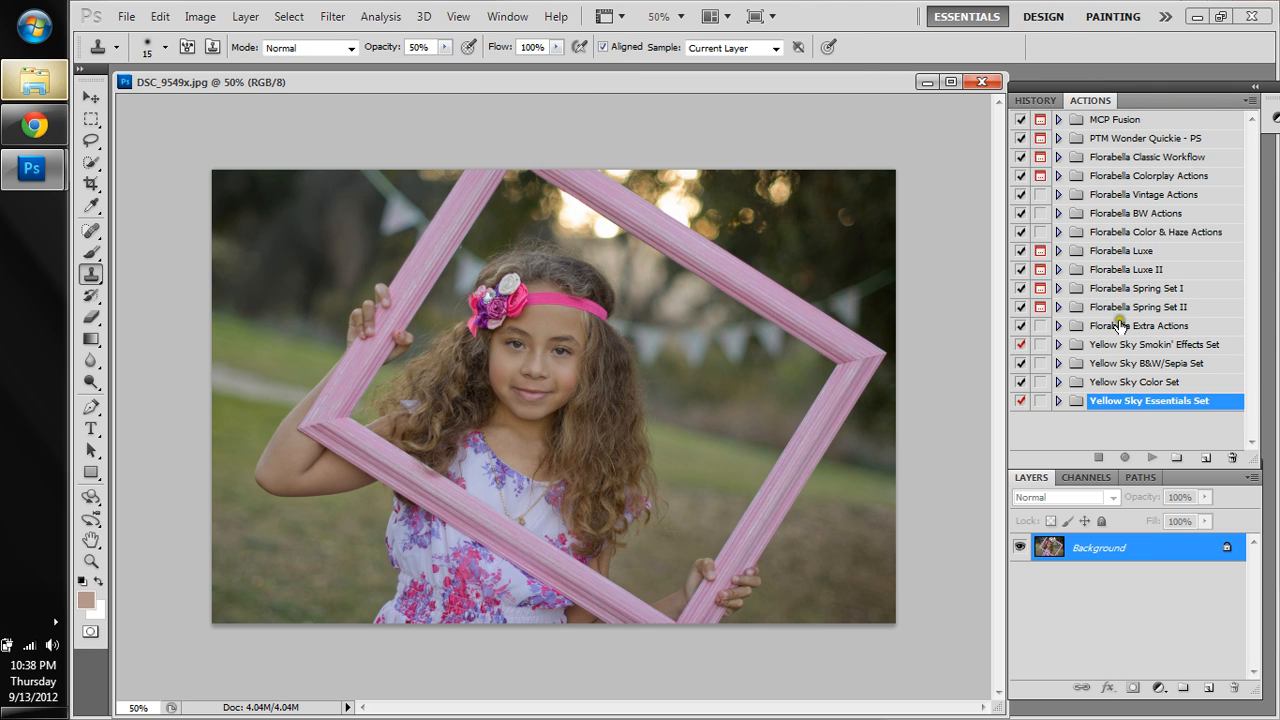
Load the Florabella Retouch & Makeover Actions file from the Downloads folder into Photoshop's actions
{"action": "left_click", "coordinate": [35, 88]}
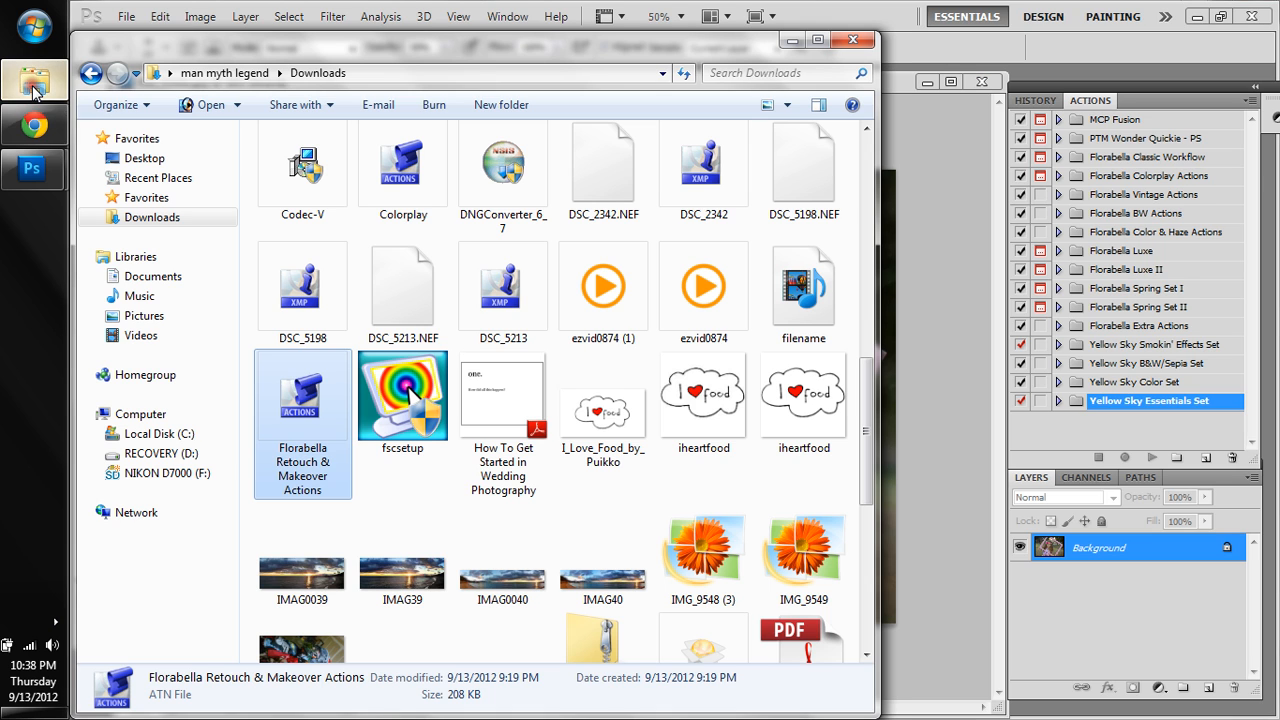
{"action": "mouse_move", "coordinate": [320, 375]}
{"action": "left_mouse_down"}
{"action": "mouse_move", "coordinate": [790, 380]}
{"action": "mouse_move", "coordinate": [1157, 432]}
{"action": "left_mouse_up"}
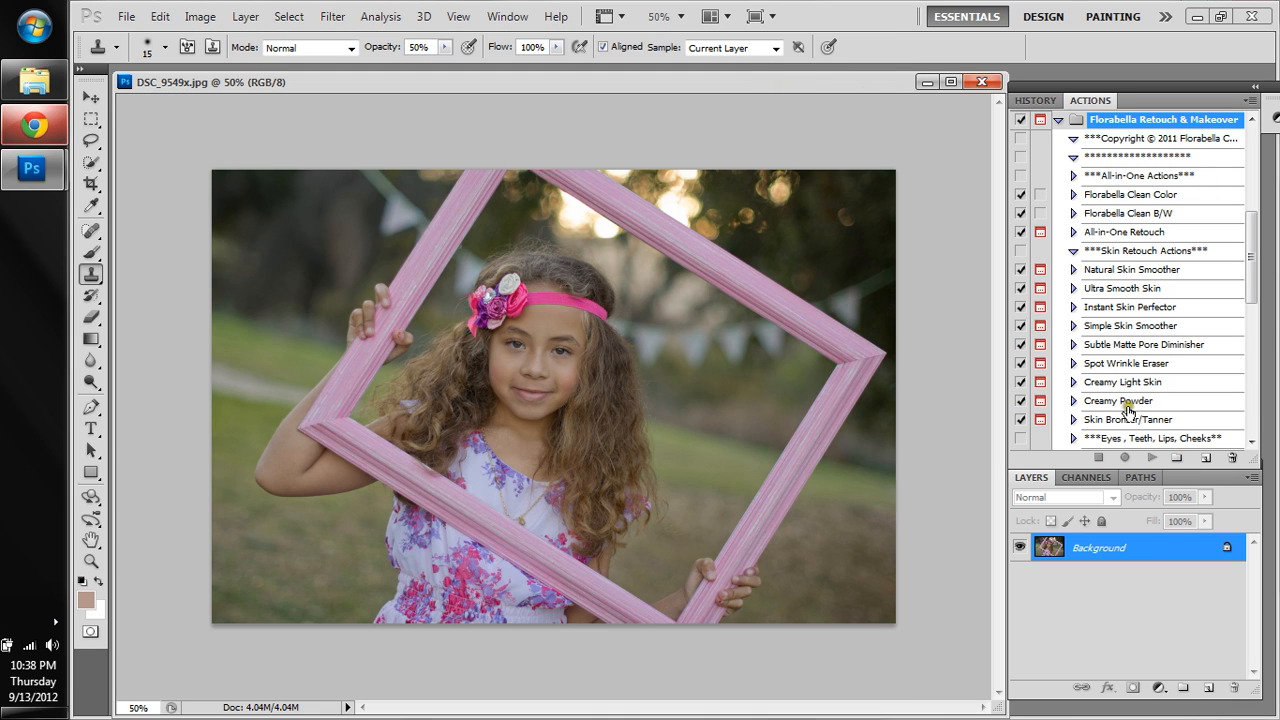
{"action": "mouse_move", "coordinate": [1251, 277]}
{"action": "left_mouse_down"}
{"action": "mouse_move", "coordinate": [1254, 331]}
{"action": "mouse_move", "coordinate": [1252, 236]}
{"action": "left_mouse_up"}
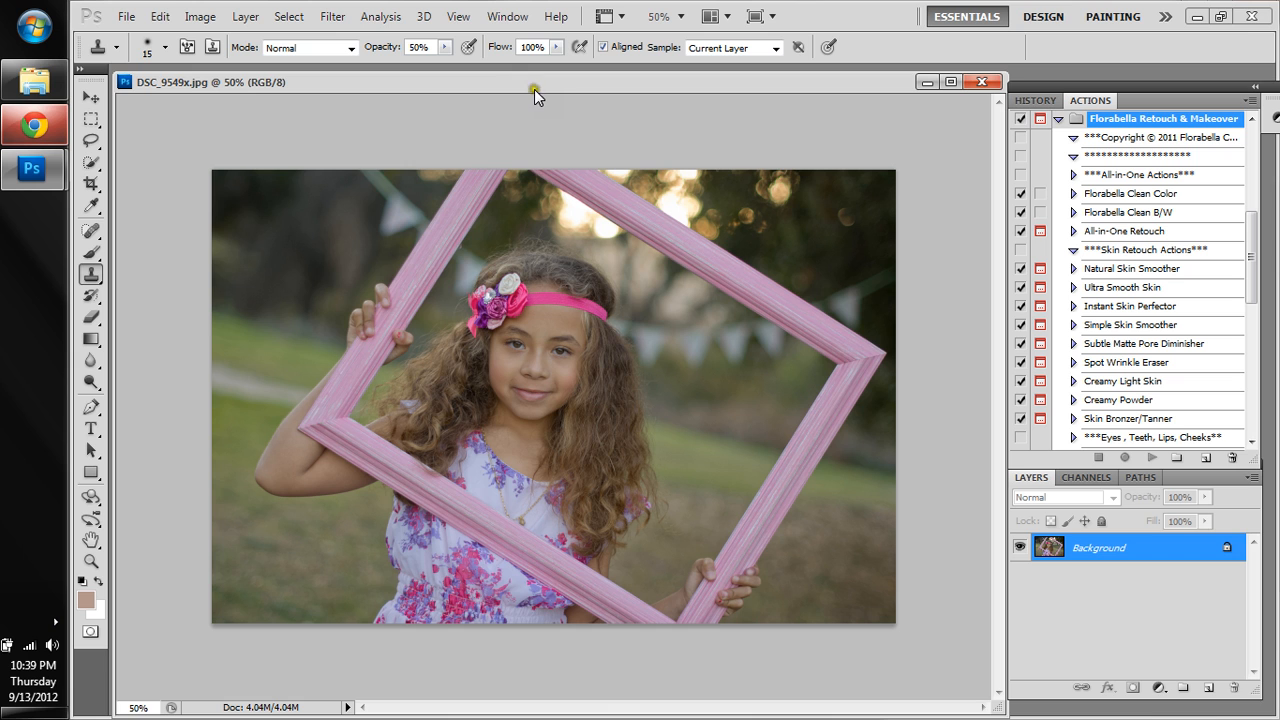
Ready the Clone Stamp in Normal mode at 50% opacity and dismiss the Windows performance prompt, keeping the current color scheme but allowing future reminders
{"action": "key", "text": "ctrl+plus"}
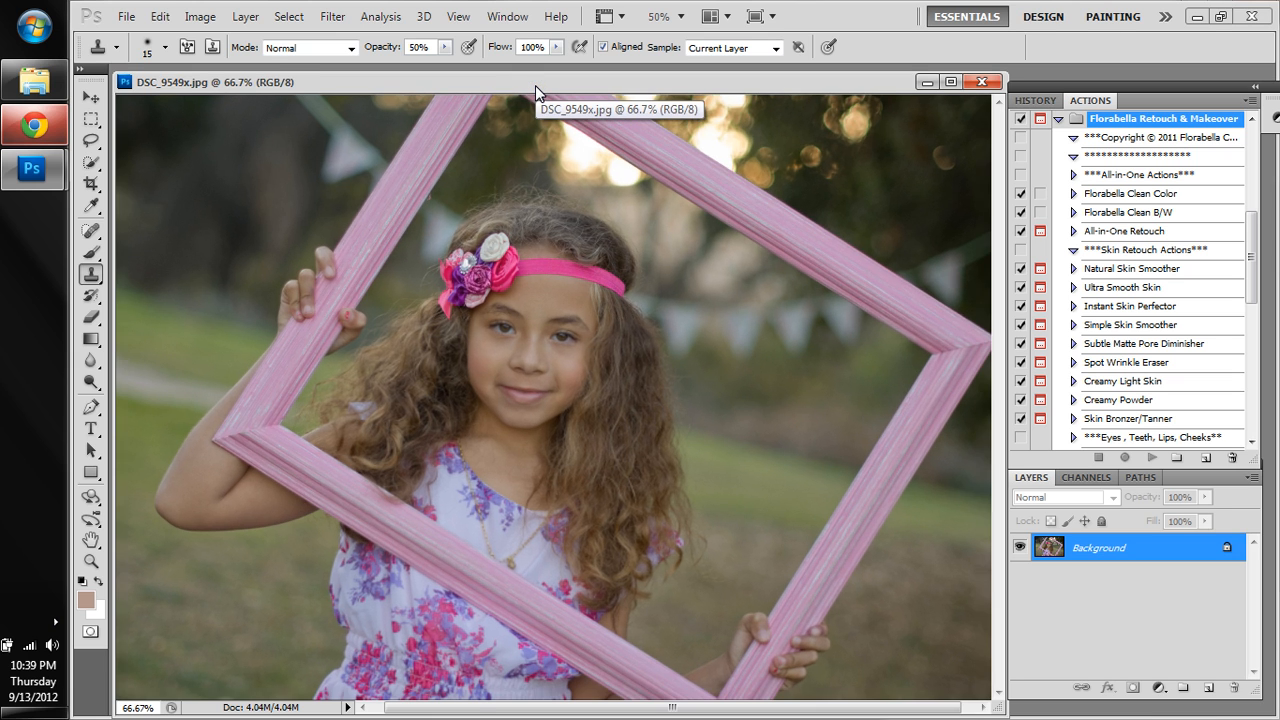
{"action": "key", "text": "ctrl+plus"}
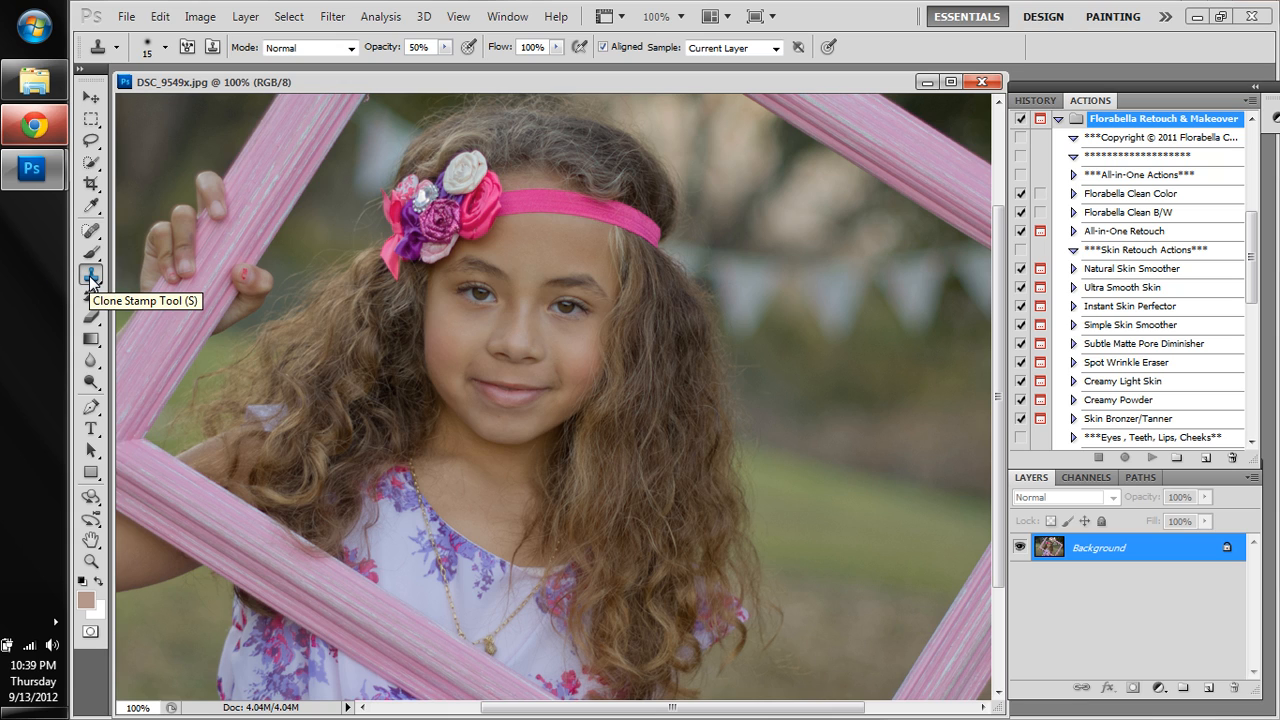
{"action": "left_click", "coordinate": [351, 48]}
{"action": "left_click", "coordinate": [350, 49]}
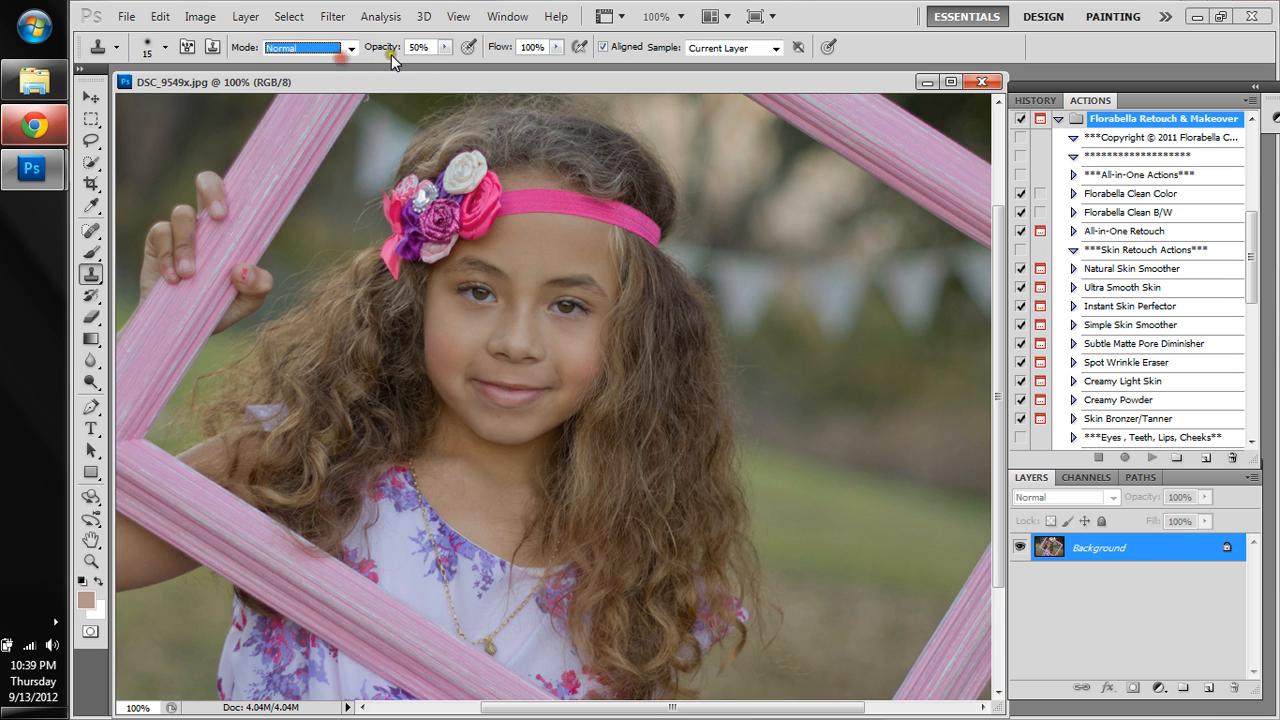
{"action": "left_click", "coordinate": [429, 45]}
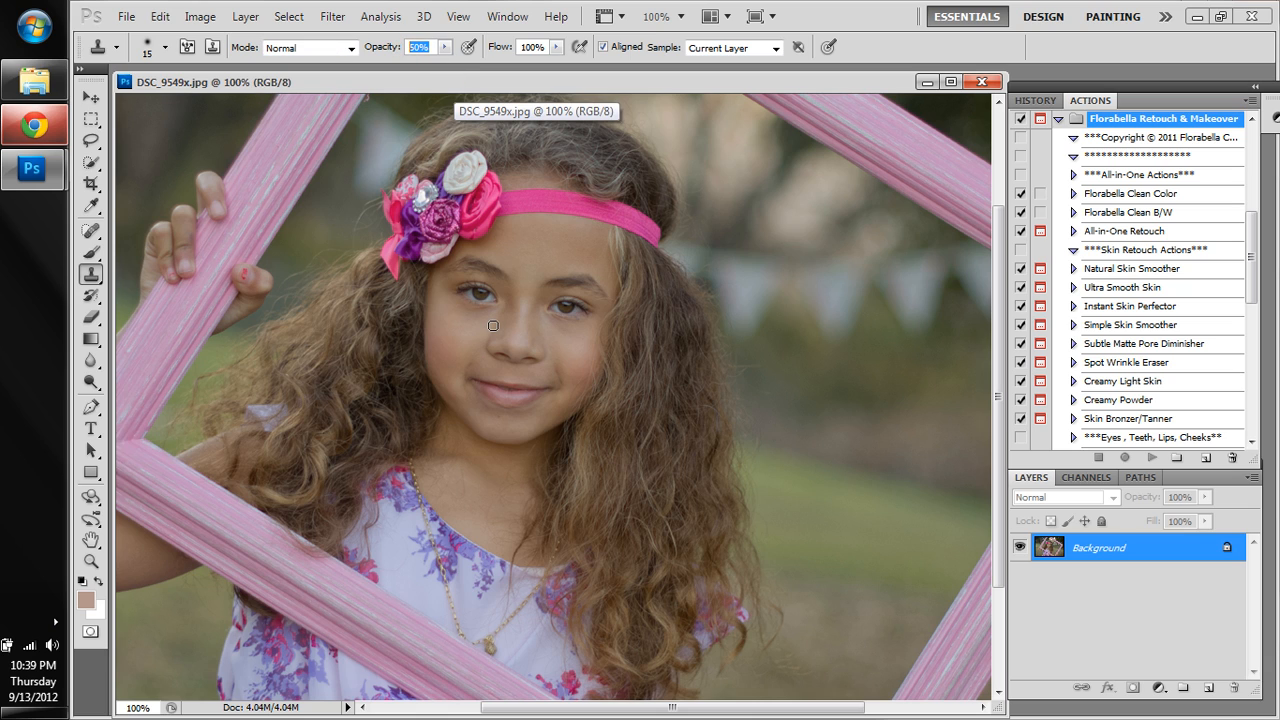
{"action": "key", "text": "Return"}
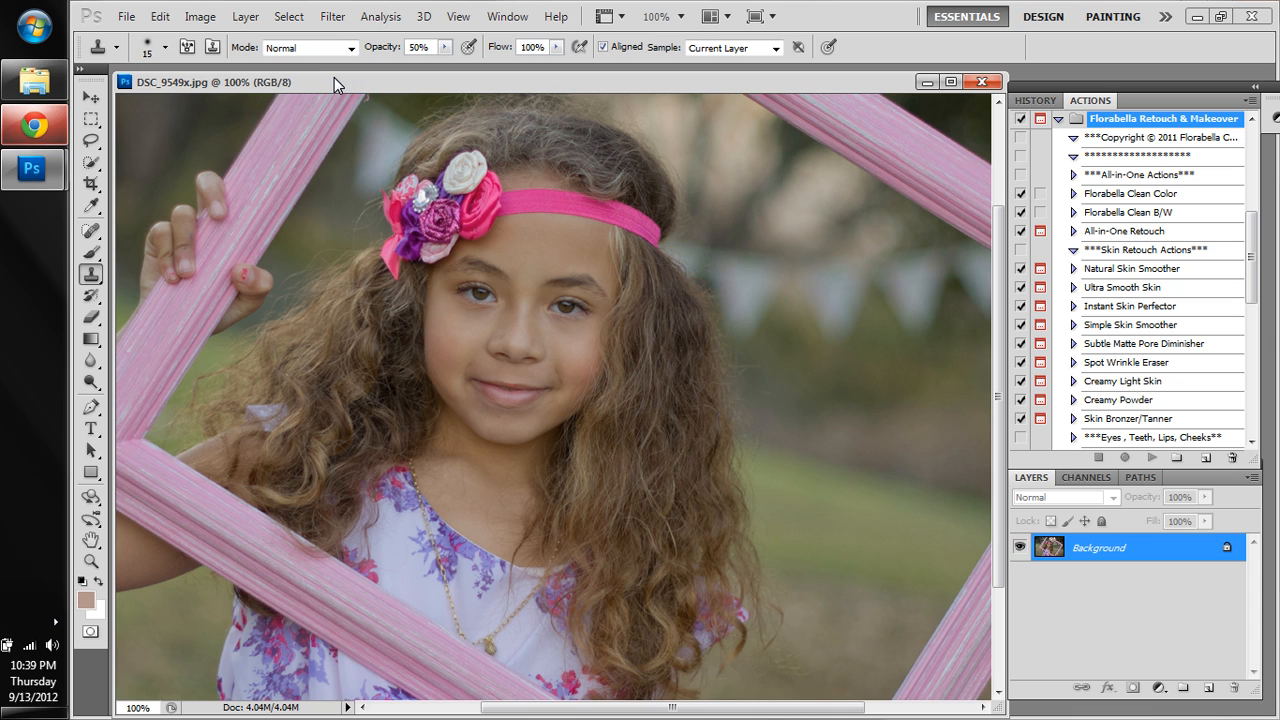
{"action": "key", "text": "ctrl+plus"}
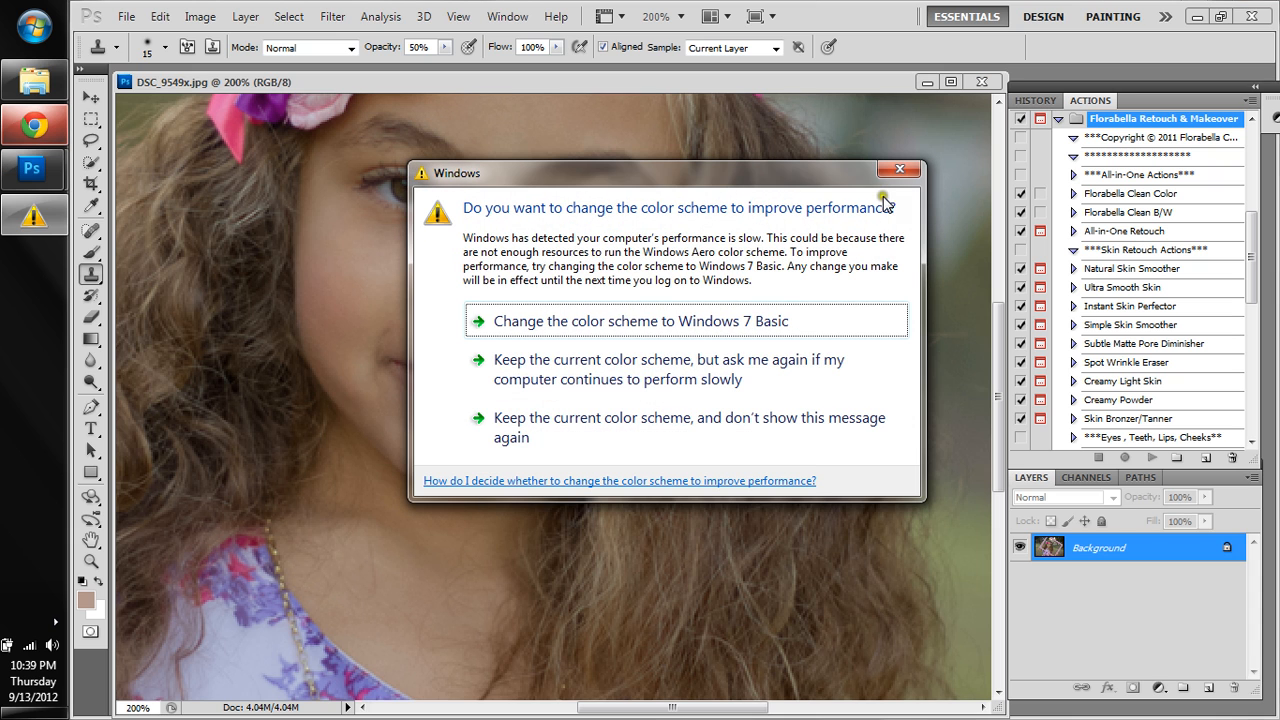
{"action": "left_click", "coordinate": [720, 368]}
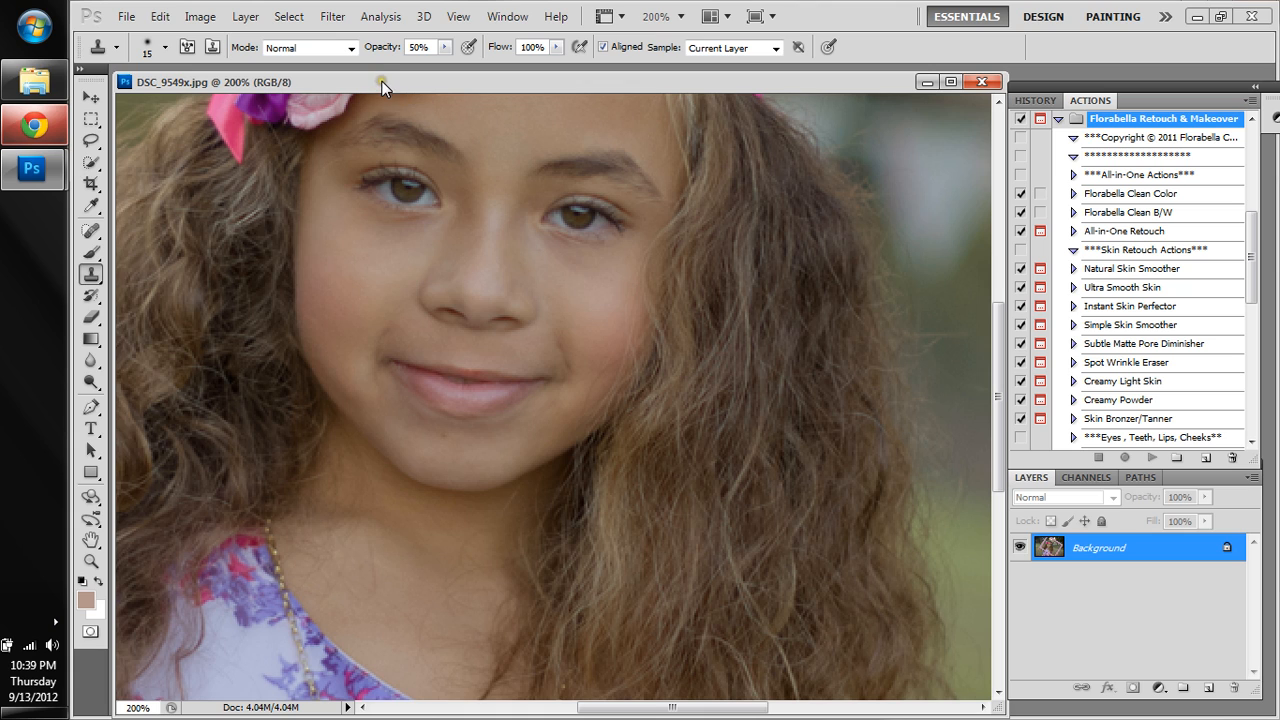
Clone nearby cheek skin over the shadows under both of the girl's eyes, using a 20 px brush for the final touch-ups
{"action": "left_click", "coordinate": [427, 249], "text": "alt"}
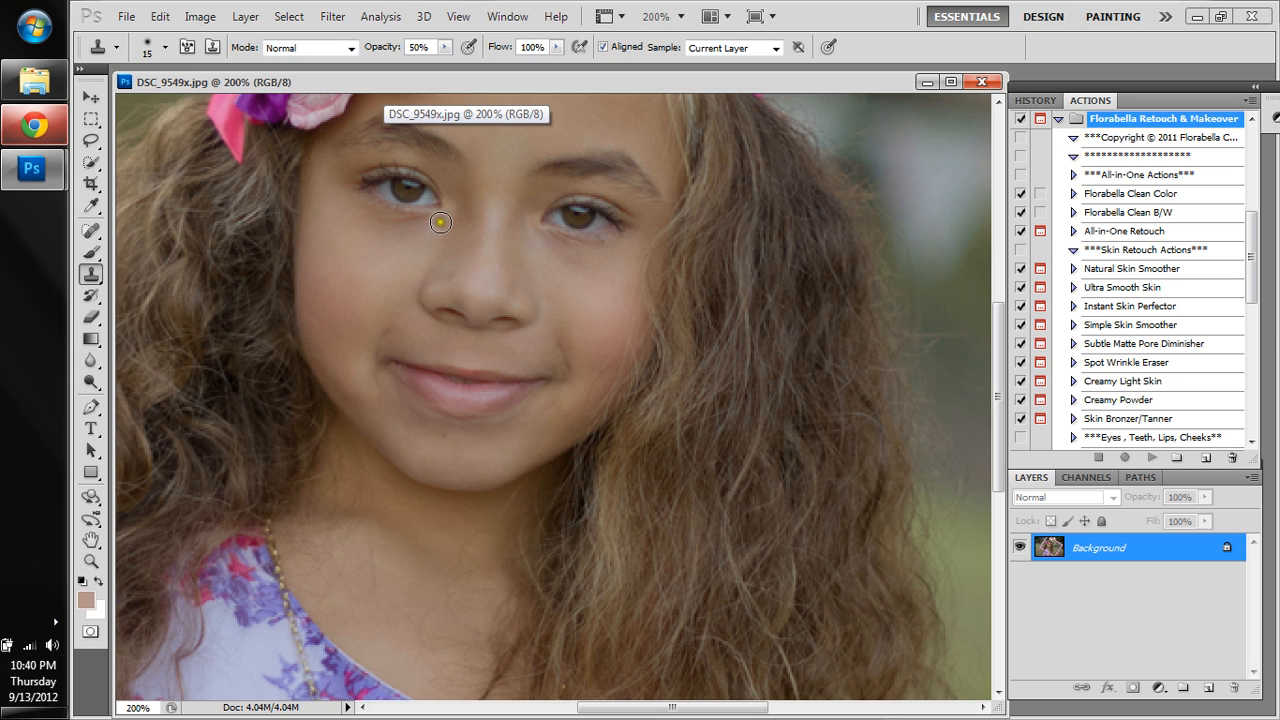
{"action": "mouse_move", "coordinate": [444, 221]}
{"action": "left_mouse_down"}
{"action": "mouse_move", "coordinate": [398, 229]}
{"action": "mouse_move", "coordinate": [367, 213]}
{"action": "mouse_move", "coordinate": [402, 240]}
{"action": "left_mouse_up"}
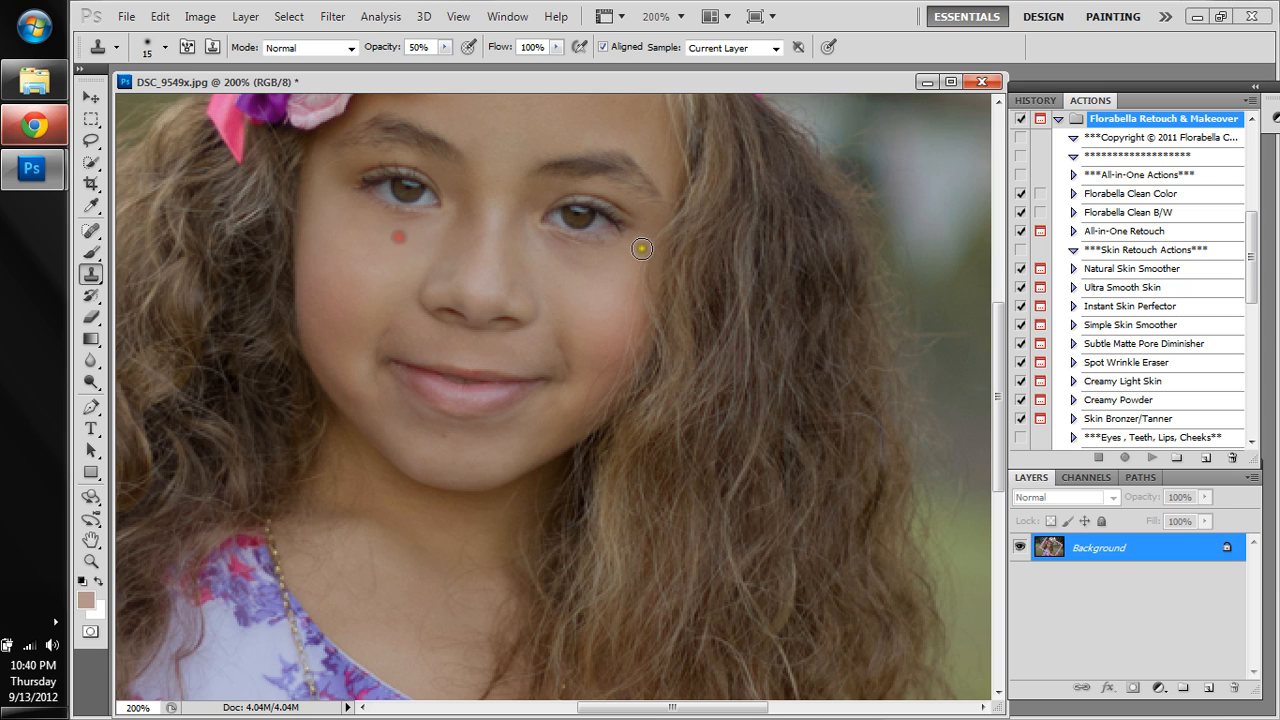
{"action": "left_click", "coordinate": [612, 292], "text": "alt"}
{"action": "mouse_move", "coordinate": [616, 265]}
{"action": "left_mouse_down"}
{"action": "mouse_move", "coordinate": [551, 251]}
{"action": "mouse_move", "coordinate": [574, 260]}
{"action": "left_mouse_up"}
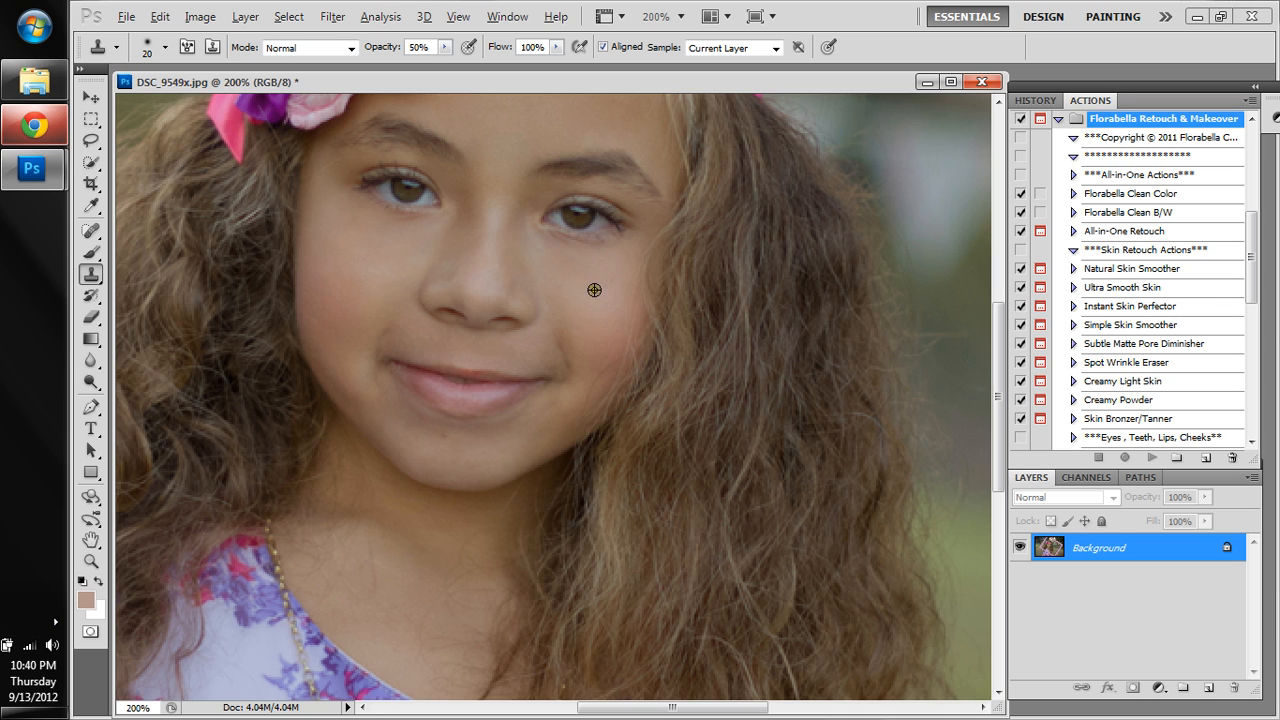
{"action": "left_click", "coordinate": [577, 268]}
{"action": "left_click_drag", "start_coordinate": [577, 268], "coordinate": [557, 260]}
{"action": "left_click", "coordinate": [437, 227]}
Remove the small blemish on the girl's chin with the Spot Healing Brush in Content-Aware mode
{"action": "key", "text": "j"}
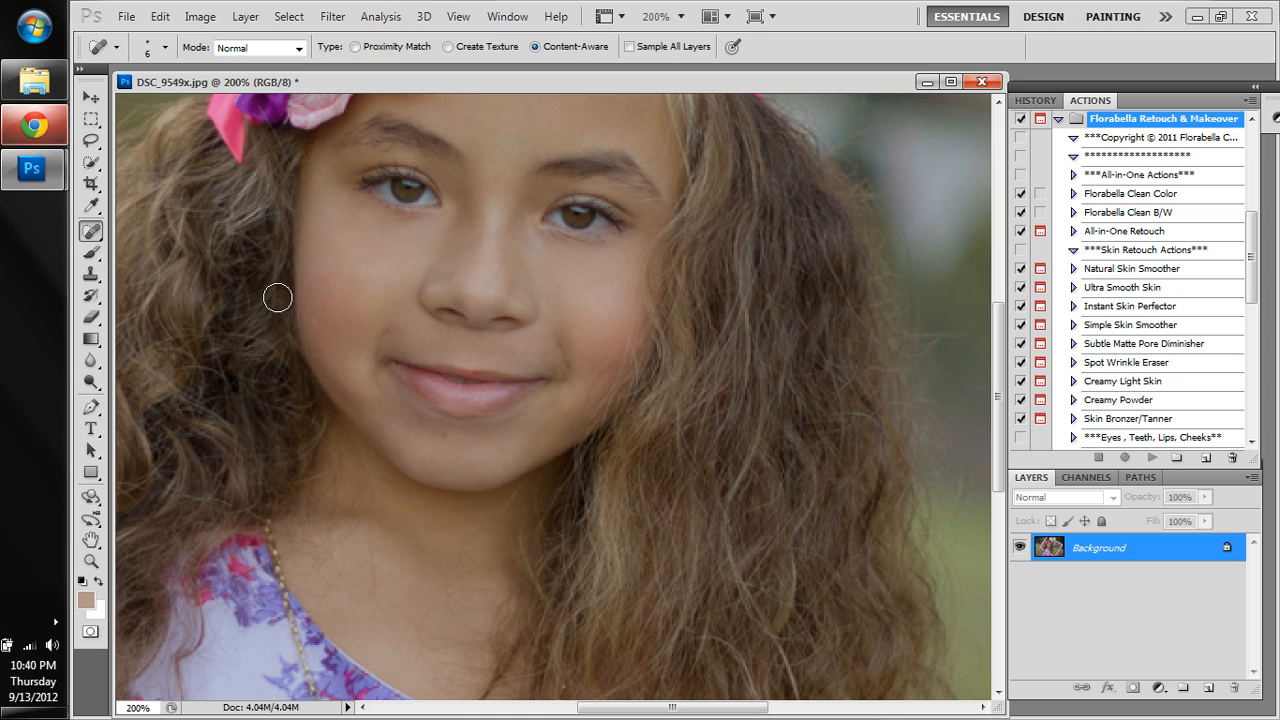
{"action": "left_click", "coordinate": [100, 240]}
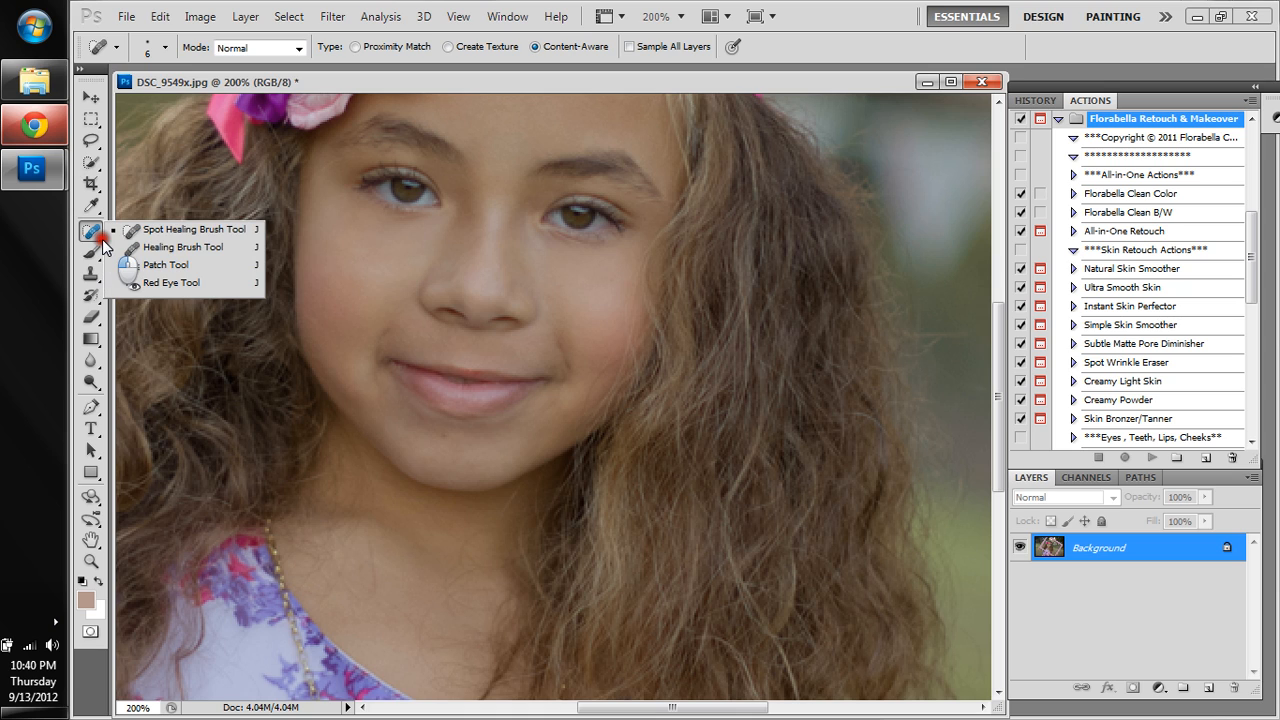
{"action": "left_click", "coordinate": [172, 229]}
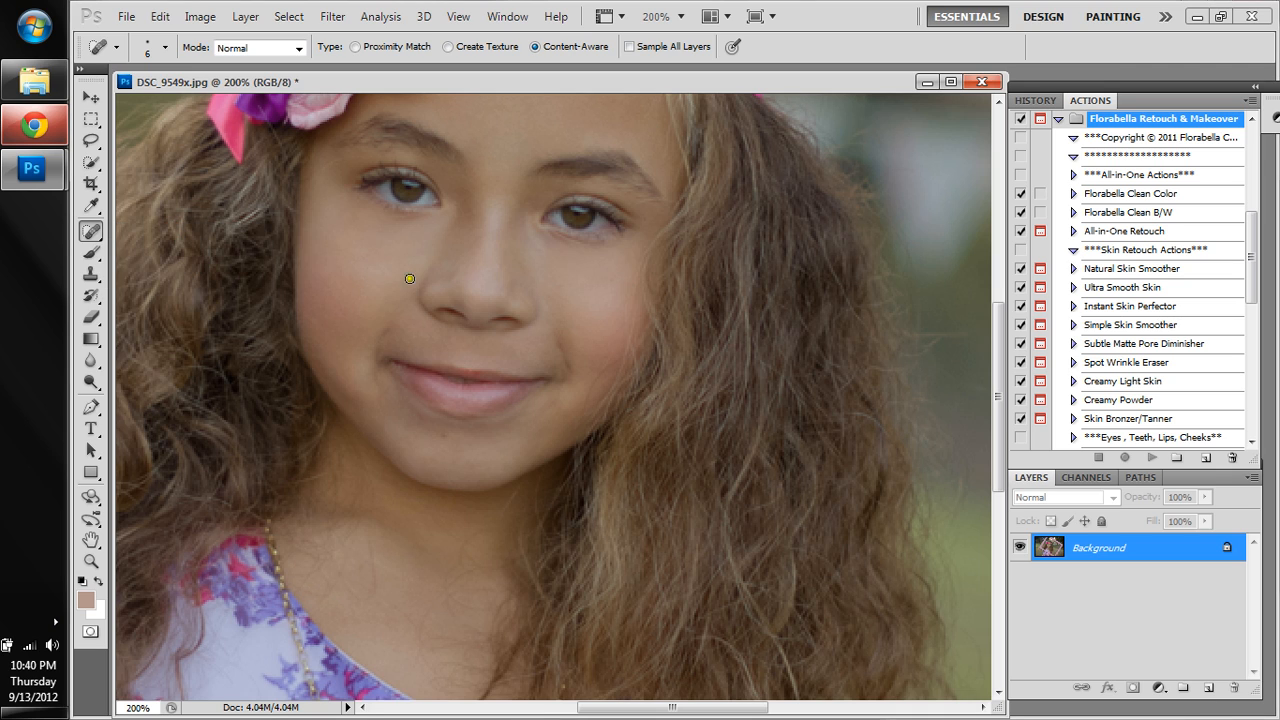
{"action": "left_click", "coordinate": [445, 434]}
{"action": "left_click", "coordinate": [441, 435]}
Run the Natural Skin Smoother action from the Florabella Retouch & Makeover set and dismiss its instruction message
{"action": "key", "text": "ctrl+minus"}
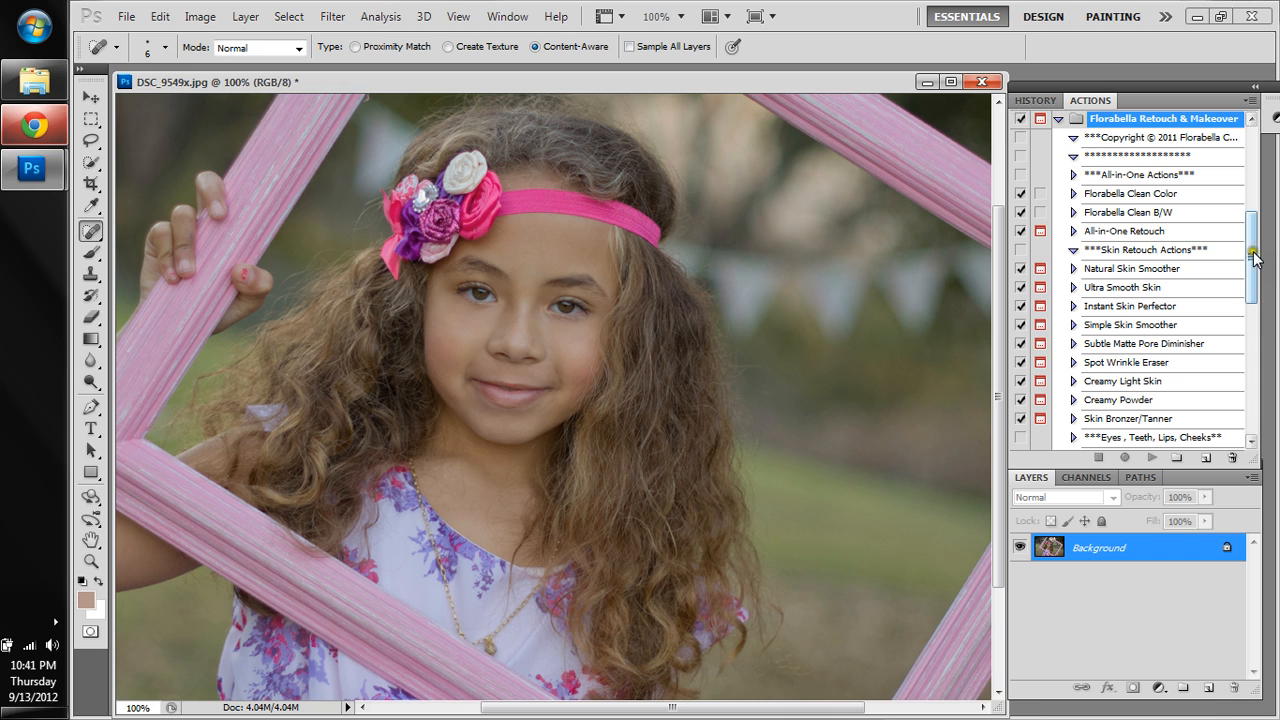
{"action": "left_click_drag", "start_coordinate": [1254, 260], "coordinate": [1254, 284]}
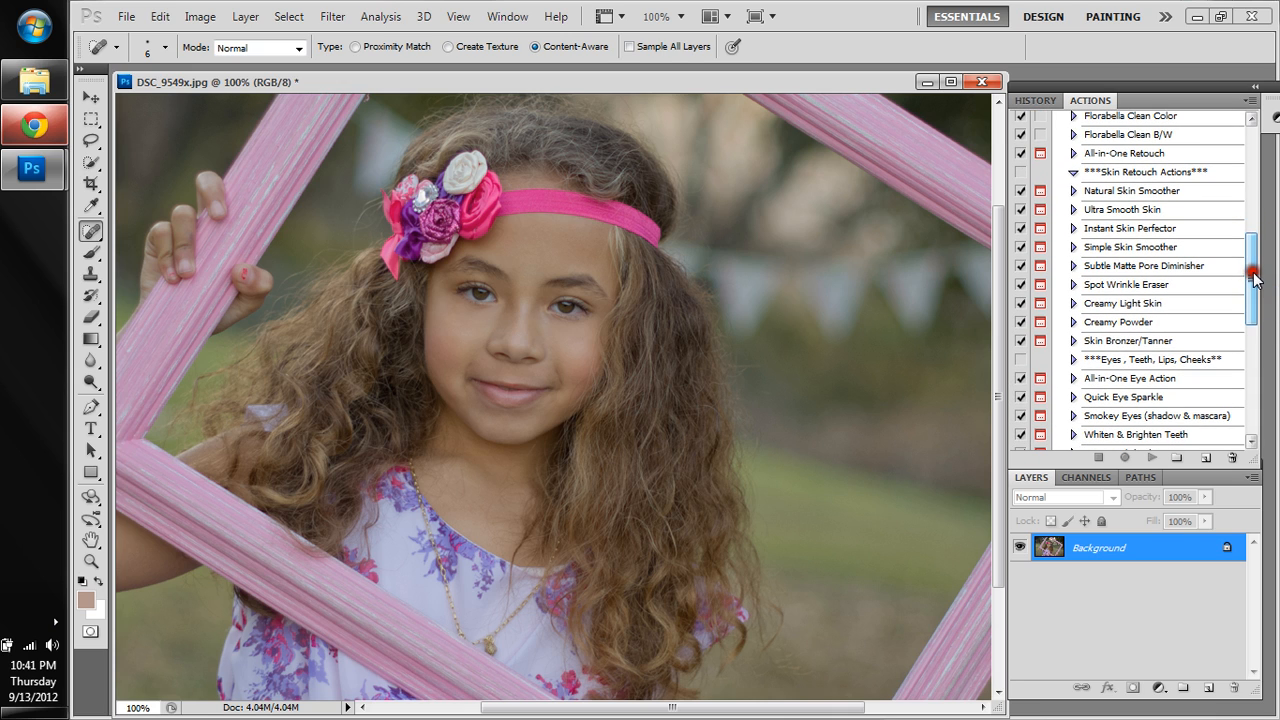
{"action": "left_click", "coordinate": [1184, 192]}
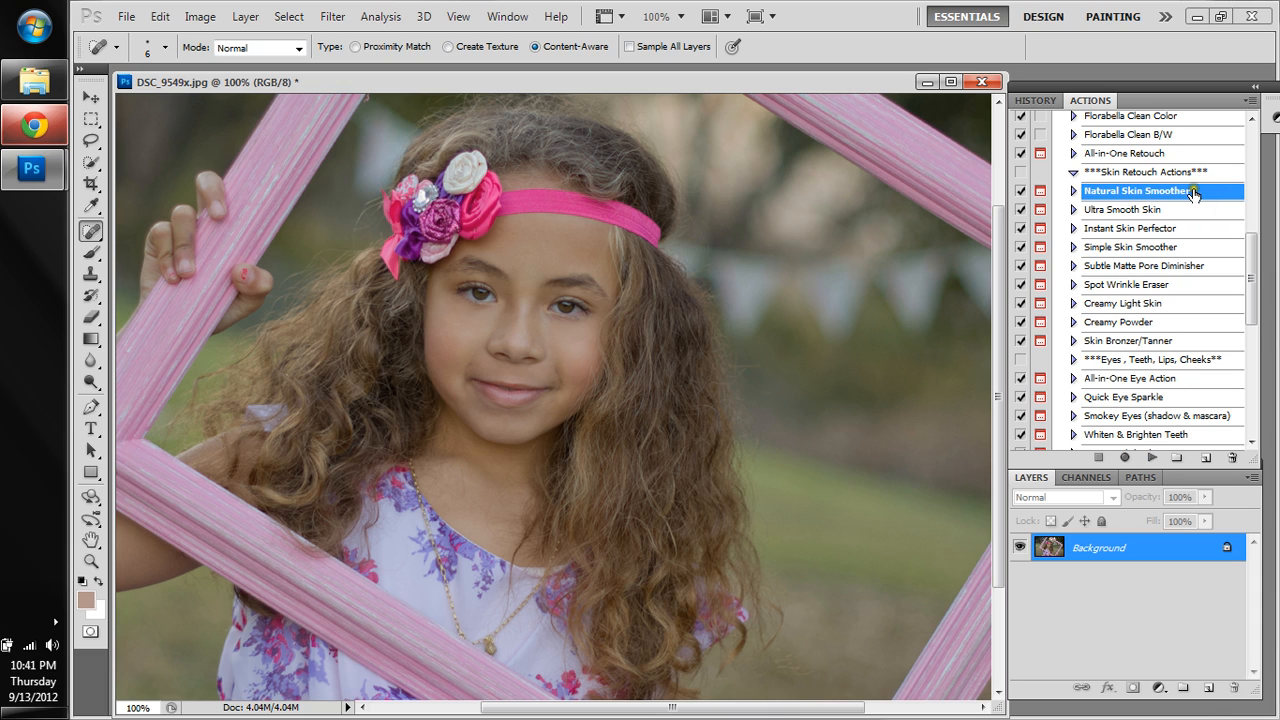
{"action": "left_click", "coordinate": [1151, 458]}
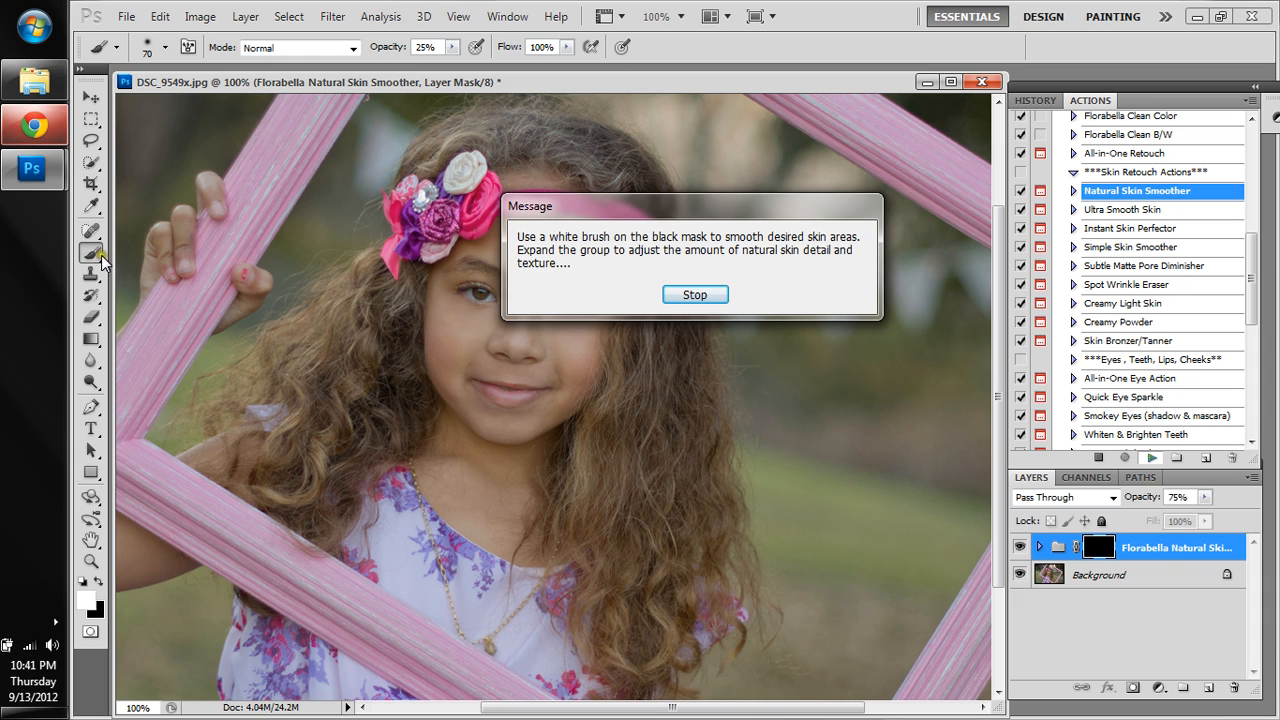
{"action": "left_click", "coordinate": [706, 296]}
{"action": "left_click", "coordinate": [706, 300]}
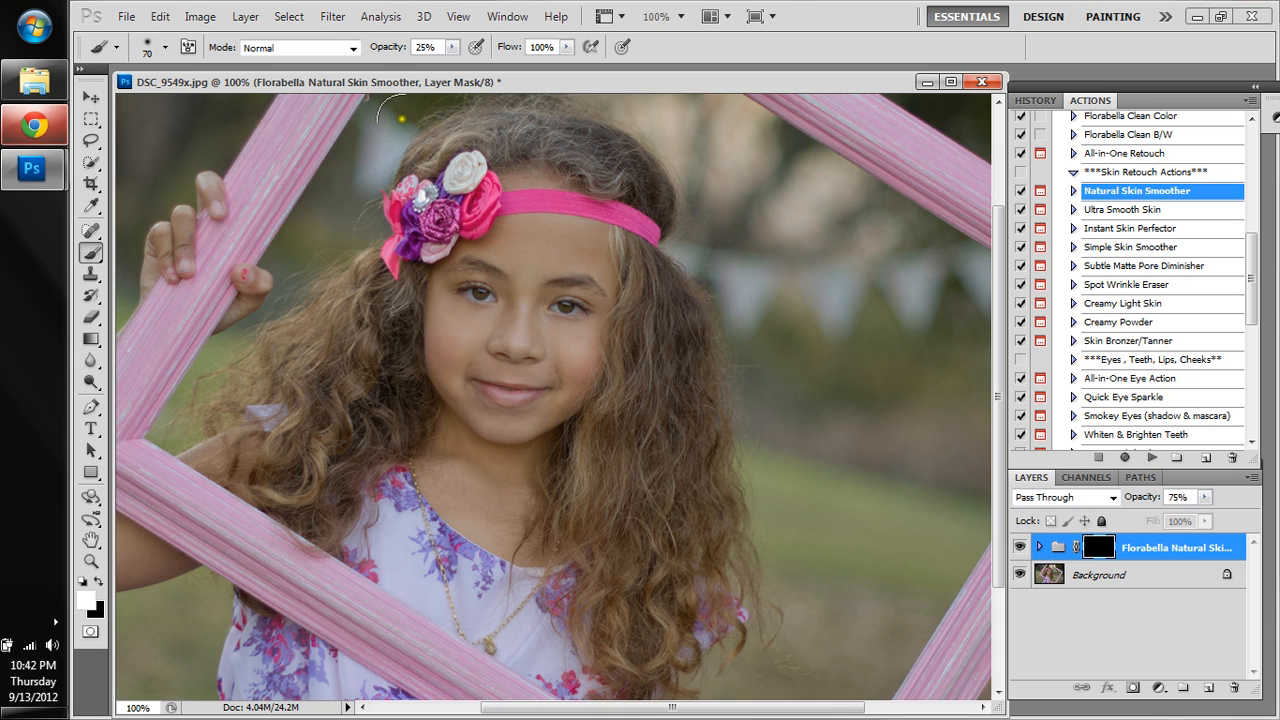
Set the Brush tool's opacity to 50%
{"action": "left_click", "coordinate": [439, 48]}
{"action": "key", "text": "Return"}
{"action": "left_click", "coordinate": [425, 48]}
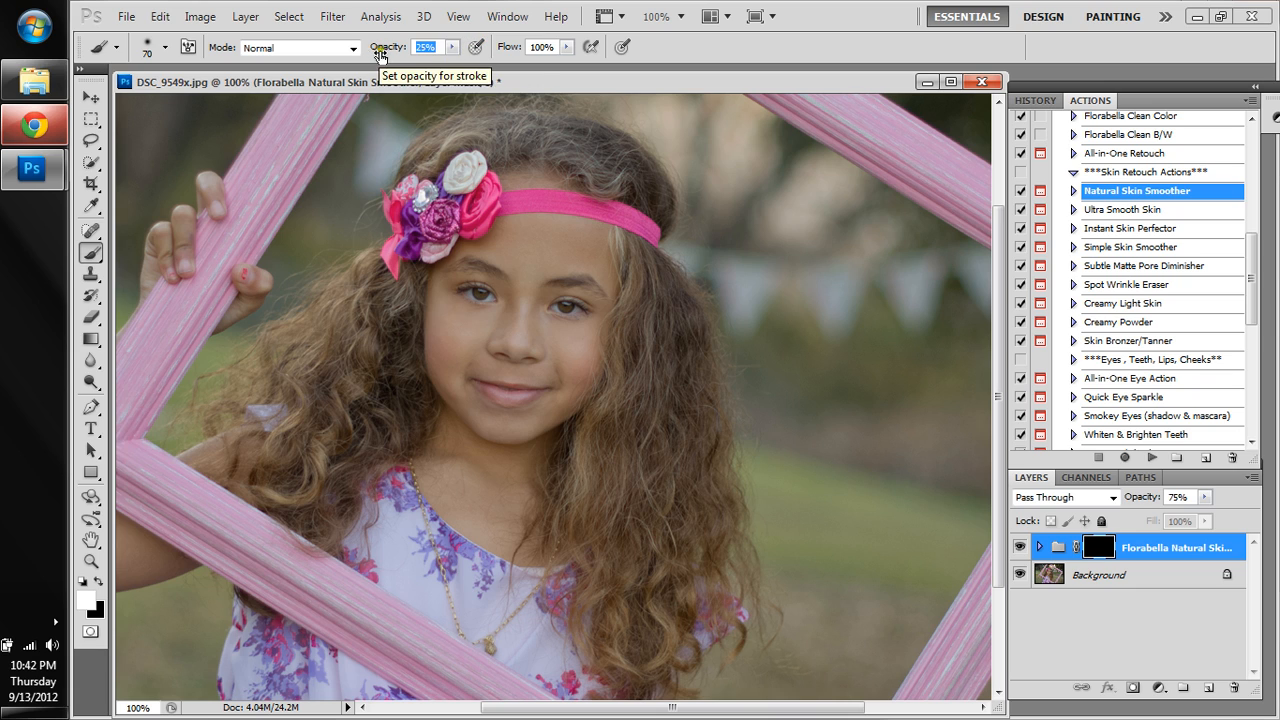
{"action": "left_click", "coordinate": [452, 47]}
{"action": "left_click_drag", "start_coordinate": [453, 61], "coordinate": [477, 65]}
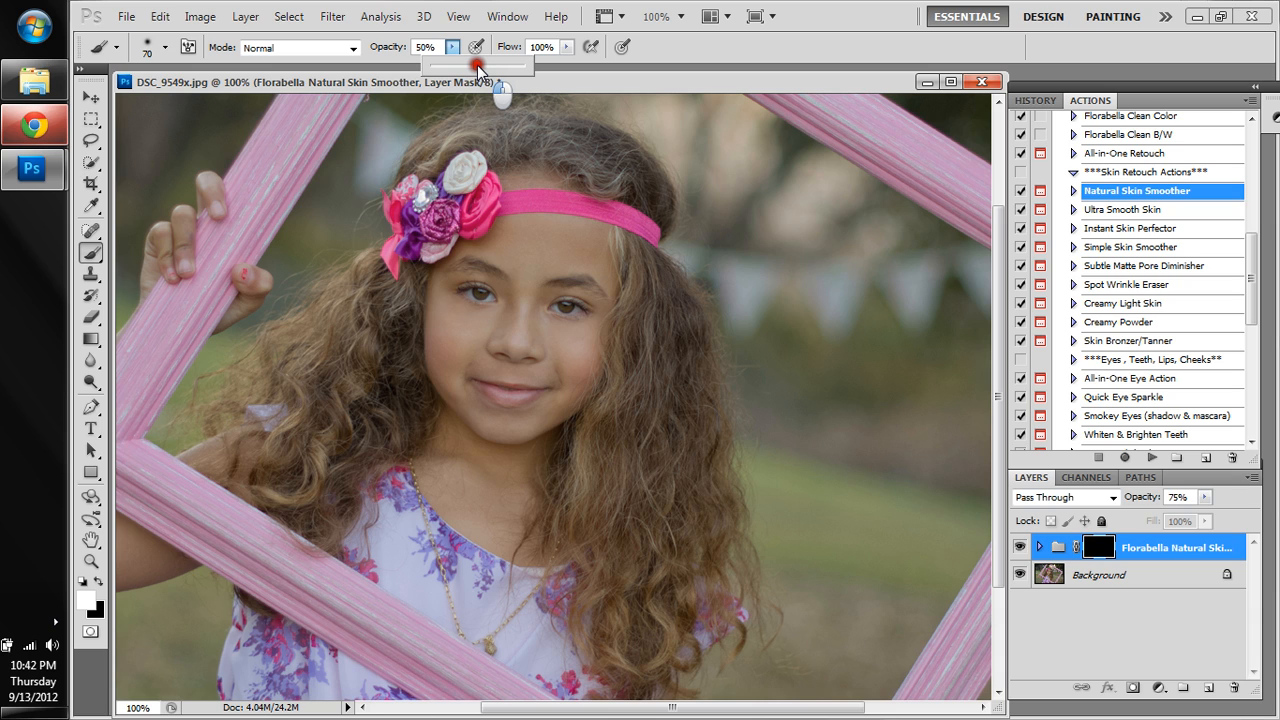
{"action": "left_click", "coordinate": [441, 46]}
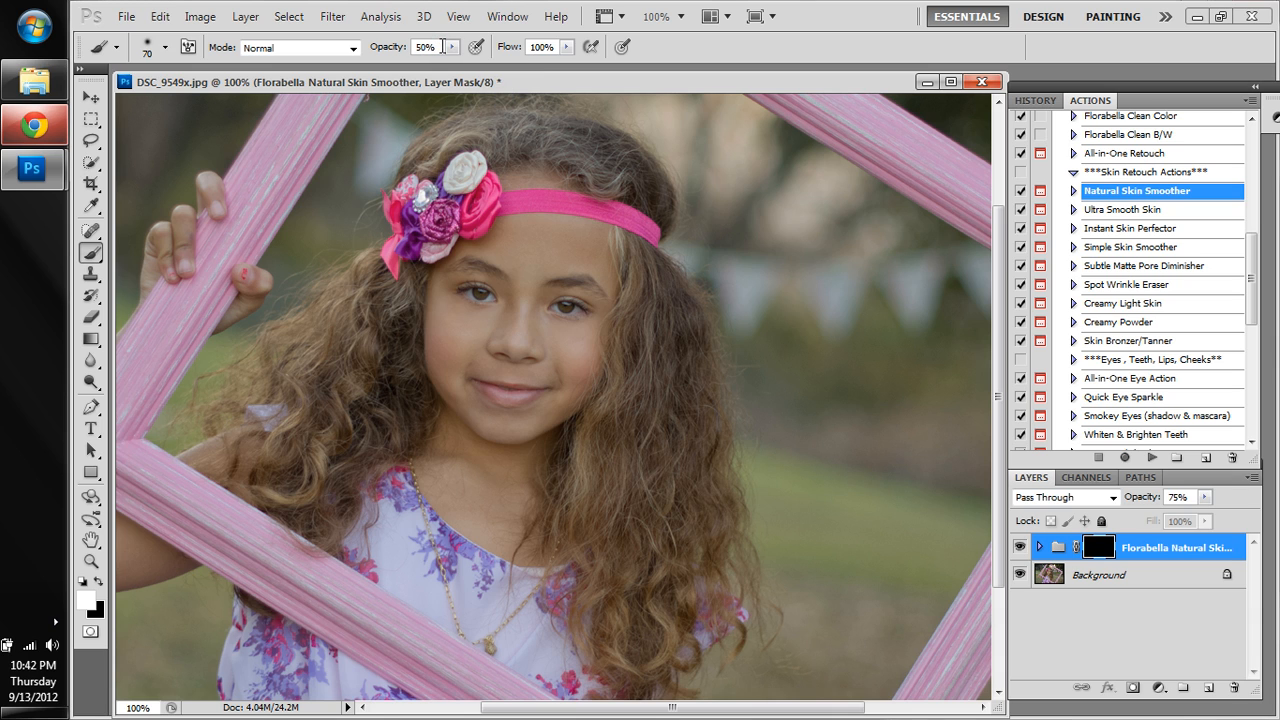
Paint white on the skin smoother group's mask over the girl's facial skin with a 35 px brush, and compare with the group hidden
{"action": "key", "text": "Home"}
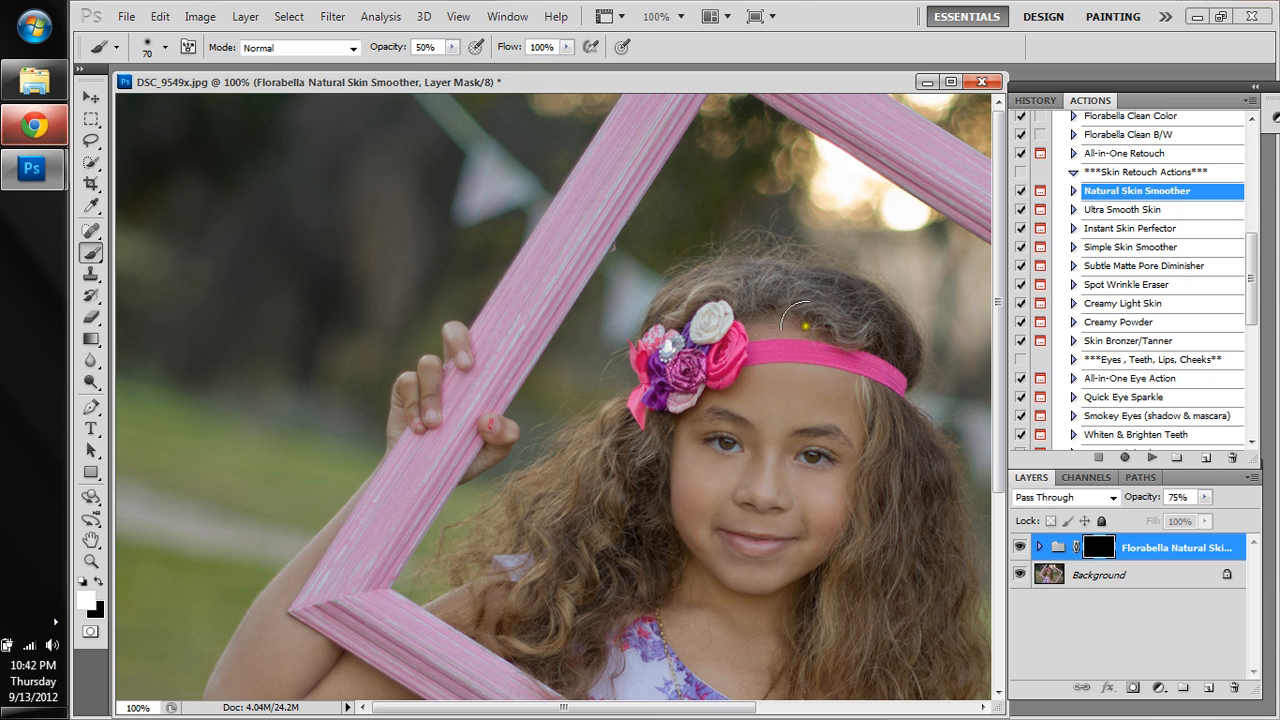
{"action": "left_click_drag", "start_coordinate": [704, 708], "coordinate": [804, 708]}
{"action": "left_click_drag", "start_coordinate": [998, 342], "coordinate": [1006, 407]}
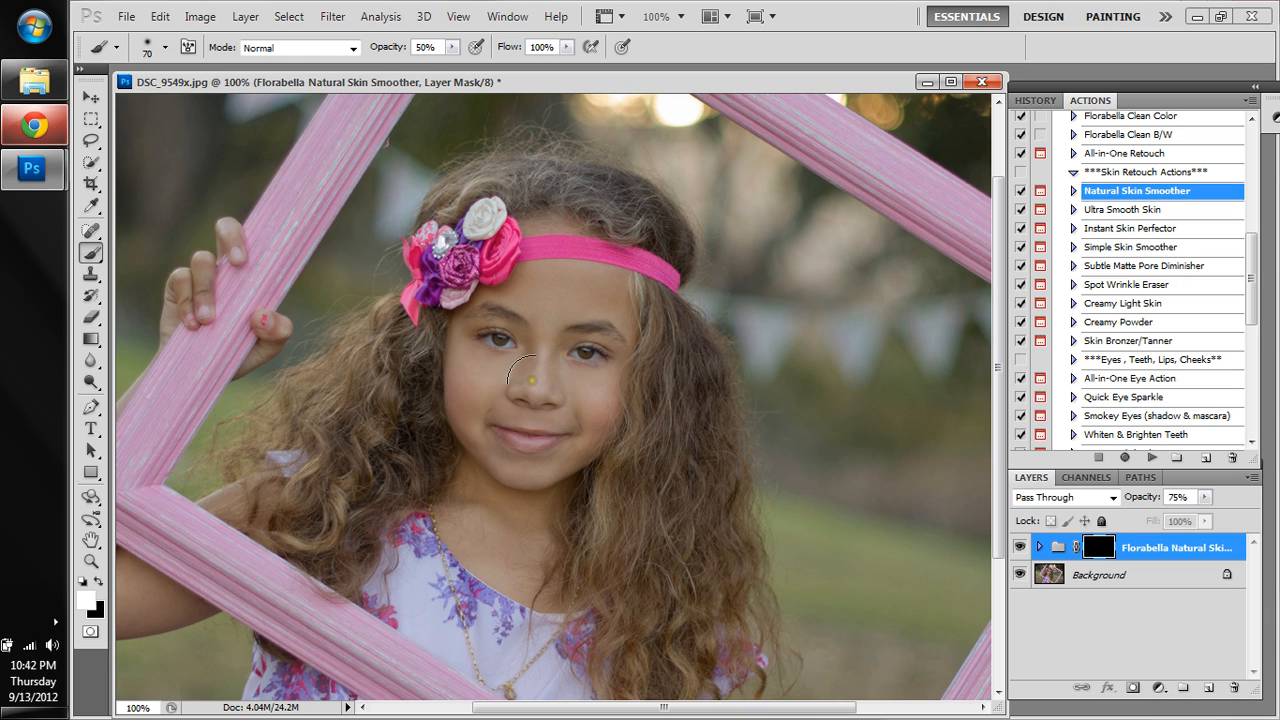
{"action": "key", "text": "bracketleft"}
{"action": "key", "text": "bracketleft"}
{"action": "left_click", "coordinate": [545, 317]}
{"action": "left_click", "coordinate": [544, 317]}
{"action": "mouse_move", "coordinate": [544, 317]}
{"action": "left_mouse_down"}
{"action": "mouse_move", "coordinate": [513, 288]}
{"action": "mouse_move", "coordinate": [536, 274]}
{"action": "mouse_move", "coordinate": [606, 295]}
{"action": "mouse_move", "coordinate": [550, 308]}
{"action": "mouse_move", "coordinate": [619, 305]}
{"action": "mouse_move", "coordinate": [596, 272]}
{"action": "mouse_move", "coordinate": [627, 322]}
{"action": "mouse_move", "coordinate": [559, 322]}
{"action": "mouse_move", "coordinate": [537, 373]}
{"action": "mouse_move", "coordinate": [491, 363]}
{"action": "mouse_move", "coordinate": [453, 331]}
{"action": "mouse_move", "coordinate": [457, 391]}
{"action": "mouse_move", "coordinate": [487, 386]}
{"action": "mouse_move", "coordinate": [504, 402]}
{"action": "mouse_move", "coordinate": [455, 416]}
{"action": "mouse_move", "coordinate": [501, 464]}
{"action": "mouse_move", "coordinate": [481, 421]}
{"action": "mouse_move", "coordinate": [496, 406]}
{"action": "mouse_move", "coordinate": [589, 421]}
{"action": "mouse_move", "coordinate": [521, 382]}
{"action": "mouse_move", "coordinate": [560, 384]}
{"action": "mouse_move", "coordinate": [558, 366]}
{"action": "mouse_move", "coordinate": [585, 378]}
{"action": "mouse_move", "coordinate": [599, 433]}
{"action": "mouse_move", "coordinate": [572, 416]}
{"action": "mouse_move", "coordinate": [571, 398]}
{"action": "mouse_move", "coordinate": [566, 468]}
{"action": "mouse_move", "coordinate": [525, 475]}
{"action": "mouse_move", "coordinate": [485, 458]}
{"action": "mouse_move", "coordinate": [462, 421]}
{"action": "mouse_move", "coordinate": [503, 462]}
{"action": "mouse_move", "coordinate": [600, 478]}
{"action": "left_mouse_up"}
{"action": "left_click", "coordinate": [1020, 549]}
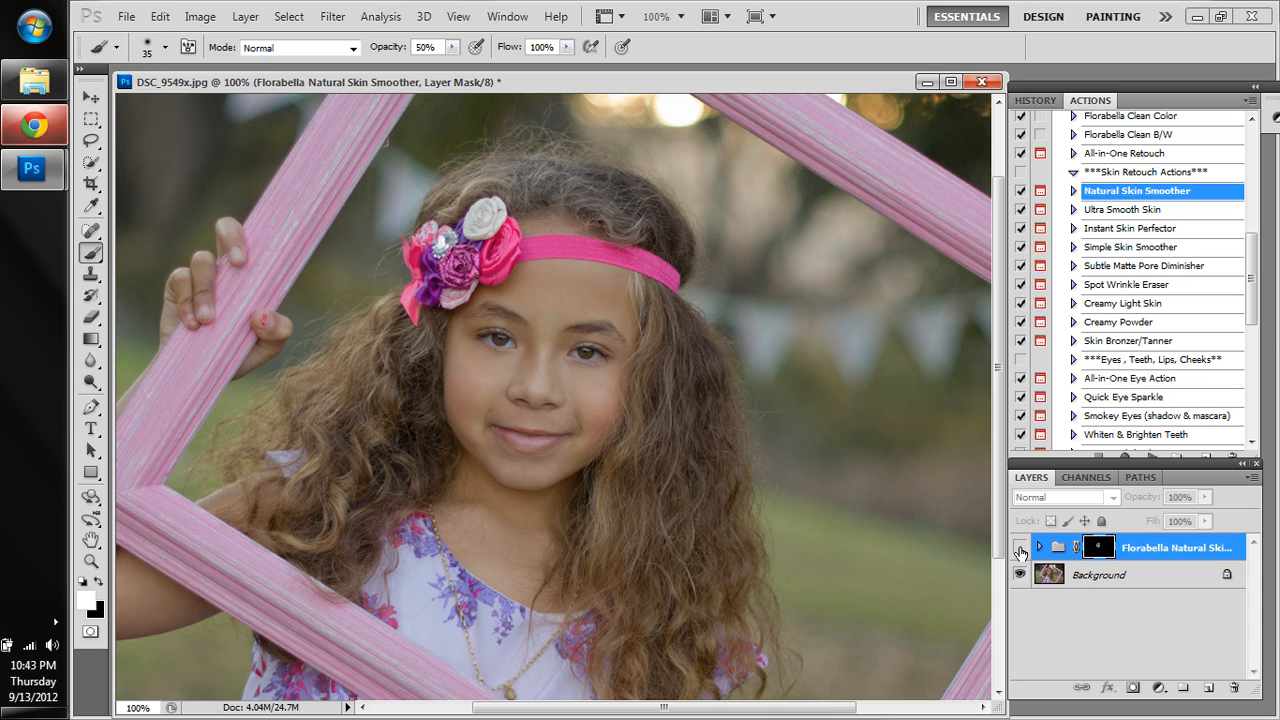
{"action": "left_click", "coordinate": [1020, 549]}
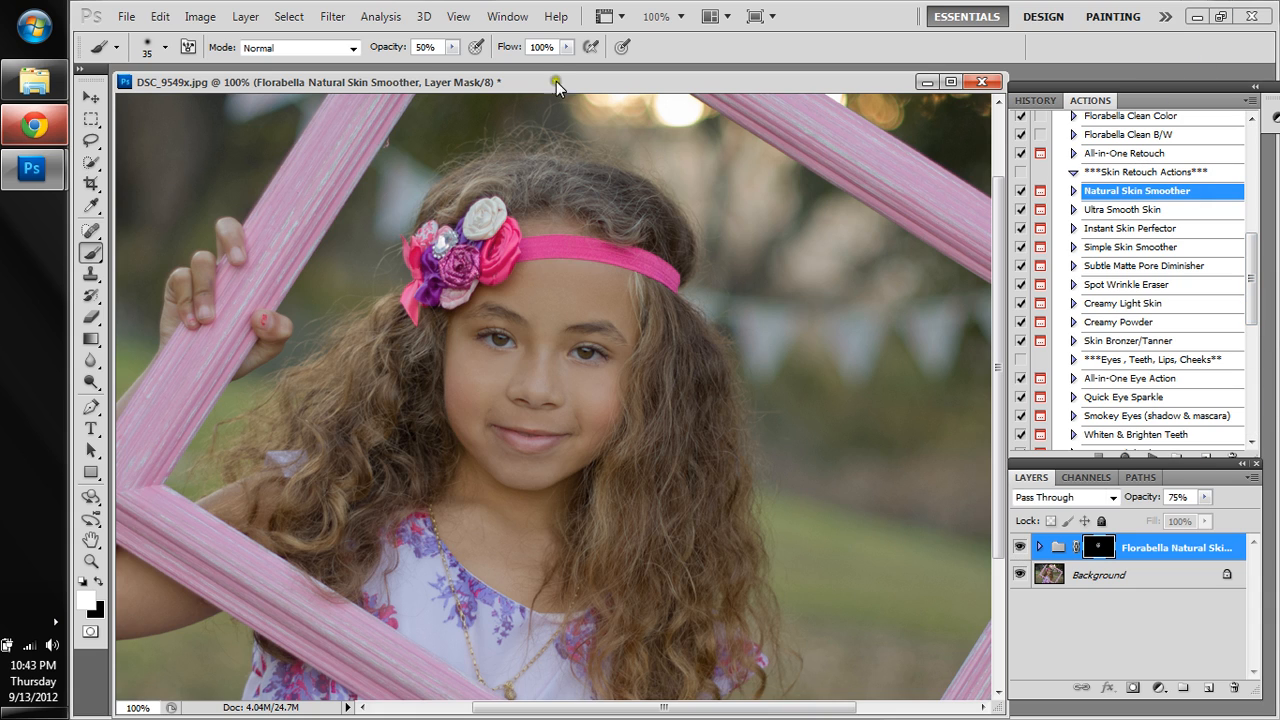
Flatten the image into a single background layer, discarding the hidden layers
{"action": "left_click", "coordinate": [245, 18]}
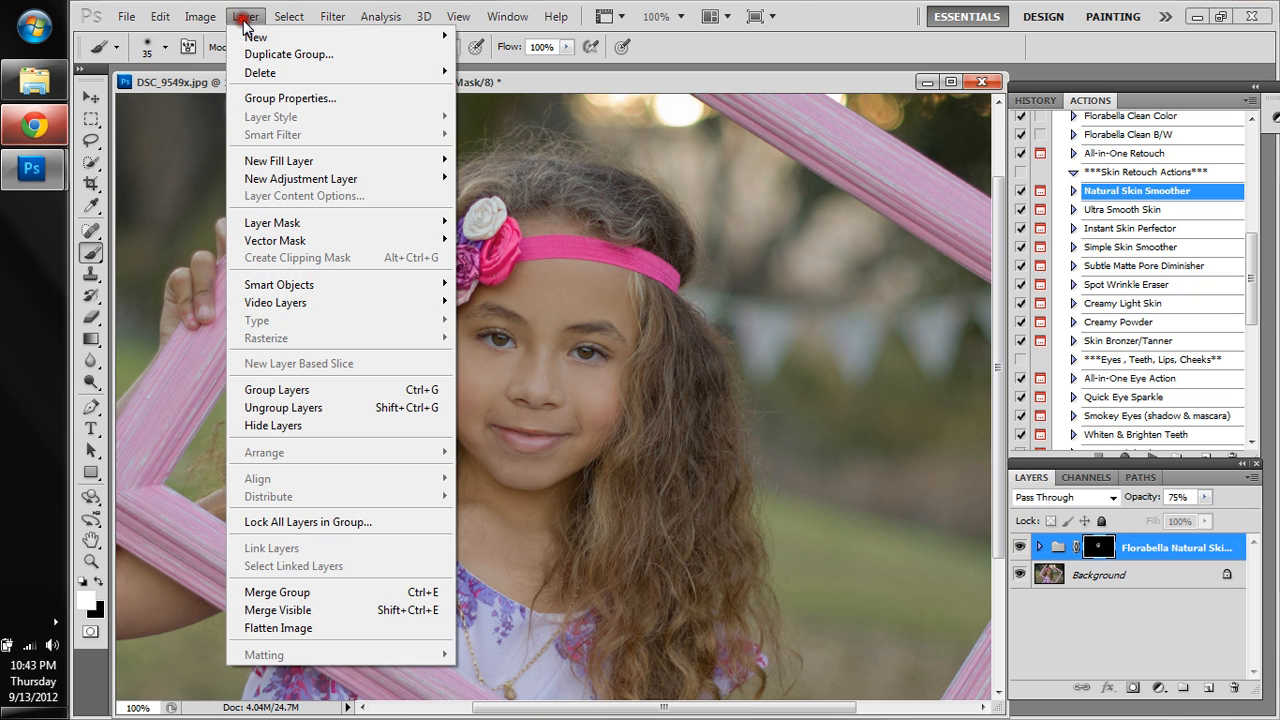
{"action": "left_click", "coordinate": [340, 629]}
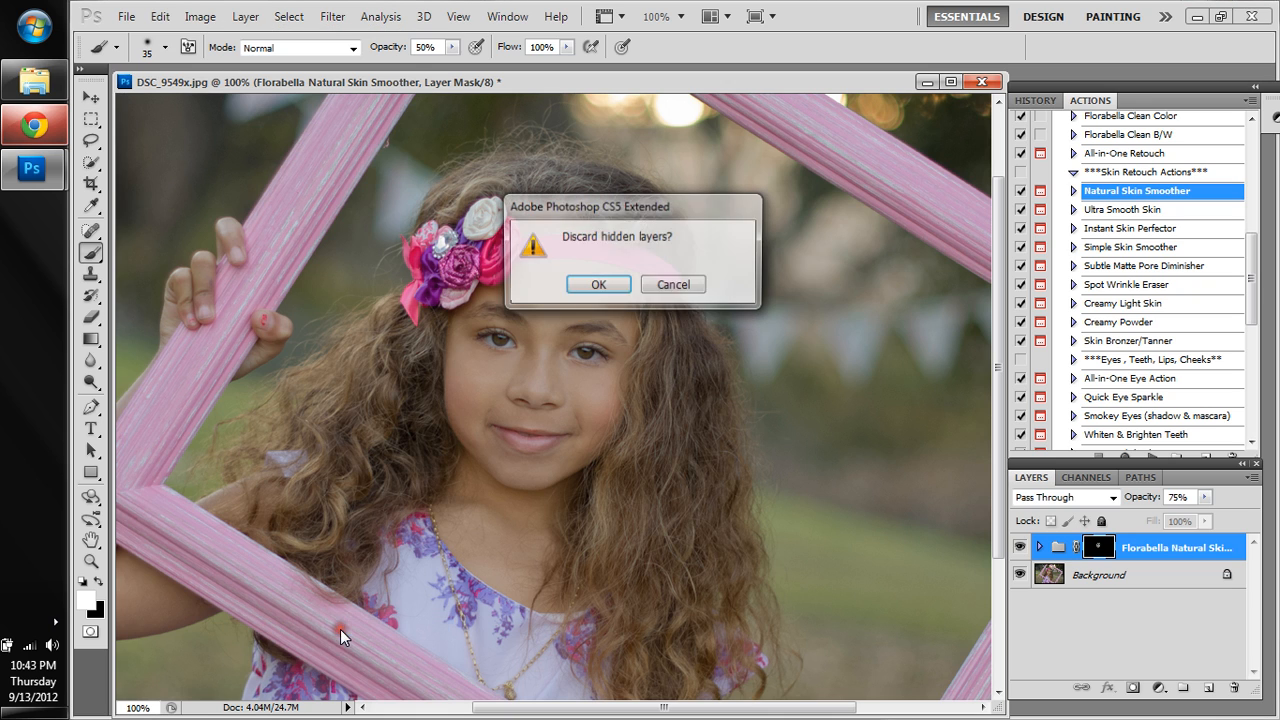
{"action": "left_click", "coordinate": [598, 286]}
{"action": "left_click_drag", "start_coordinate": [1253, 251], "coordinate": [1265, 319]}
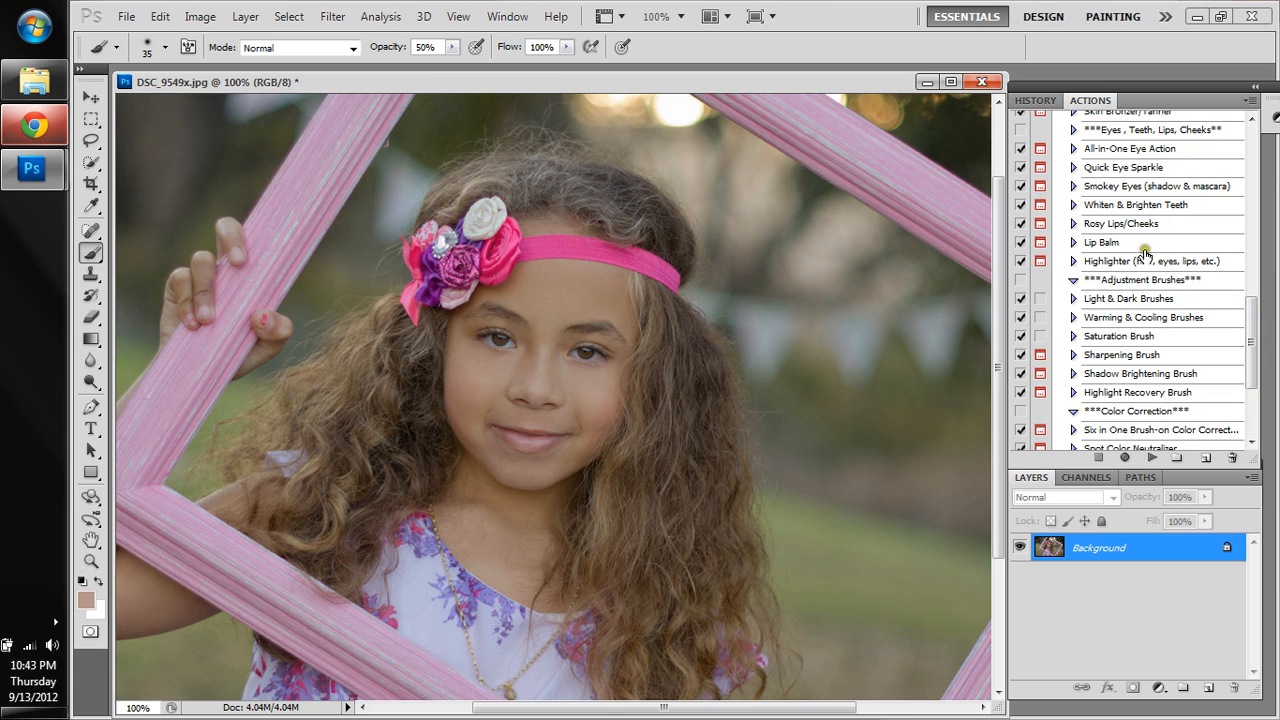
Run the Quick Eye Sparkle action from the Florabella set and dismiss its instruction message
{"action": "left_click", "coordinate": [1153, 167]}
{"action": "left_click", "coordinate": [1152, 458]}
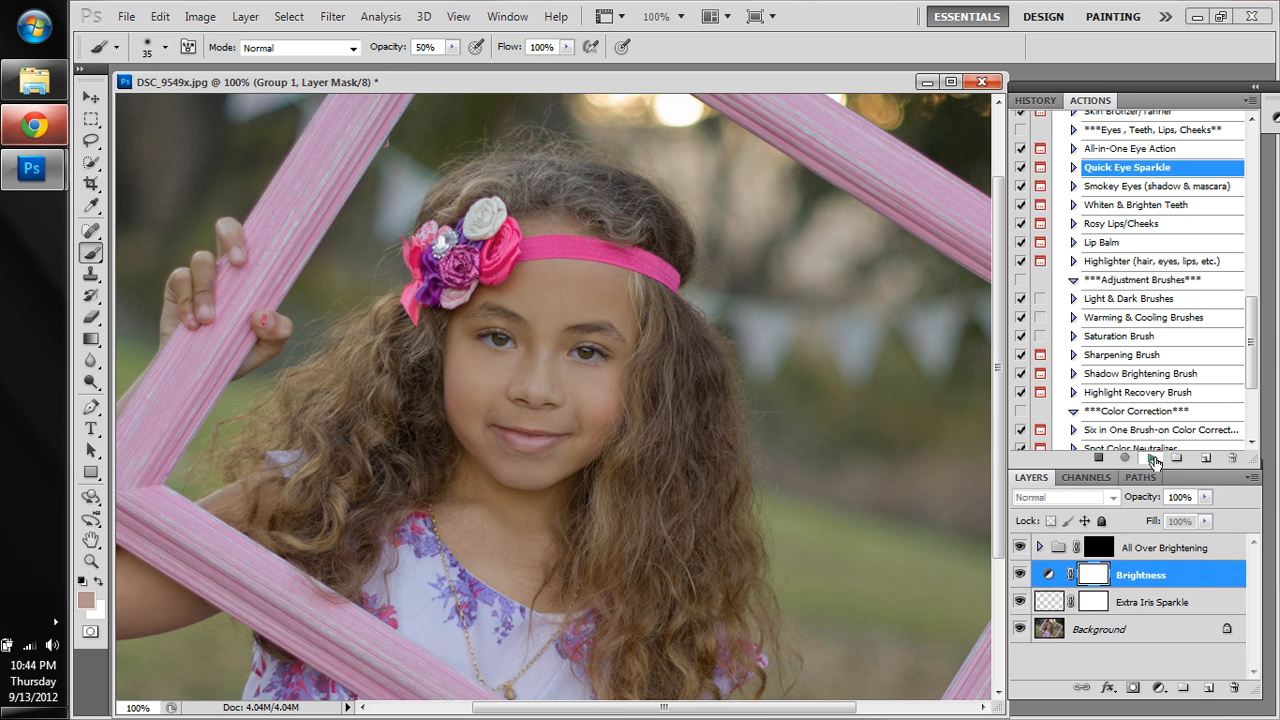
{"action": "key", "text": "Return"}
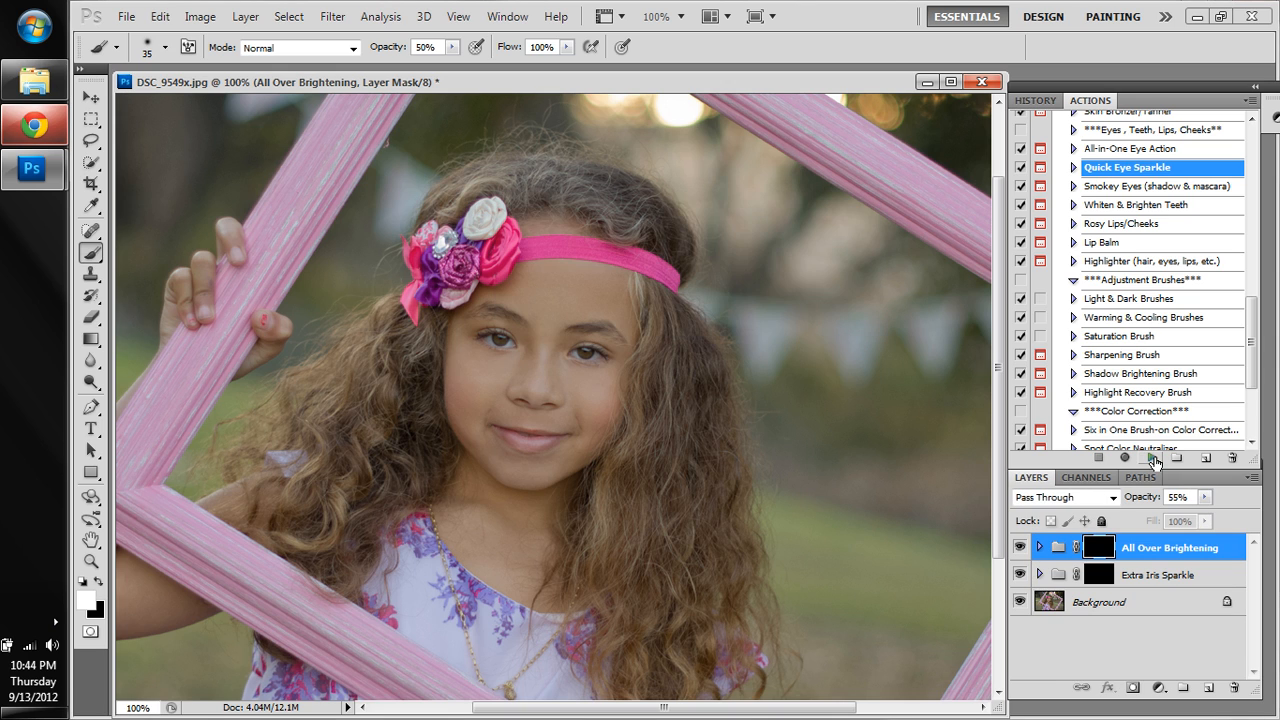
Paint white on the All Over Brightening group's mask over both eyes with a 15 px brush at 35% opacity
{"action": "left_click", "coordinate": [428, 47]}
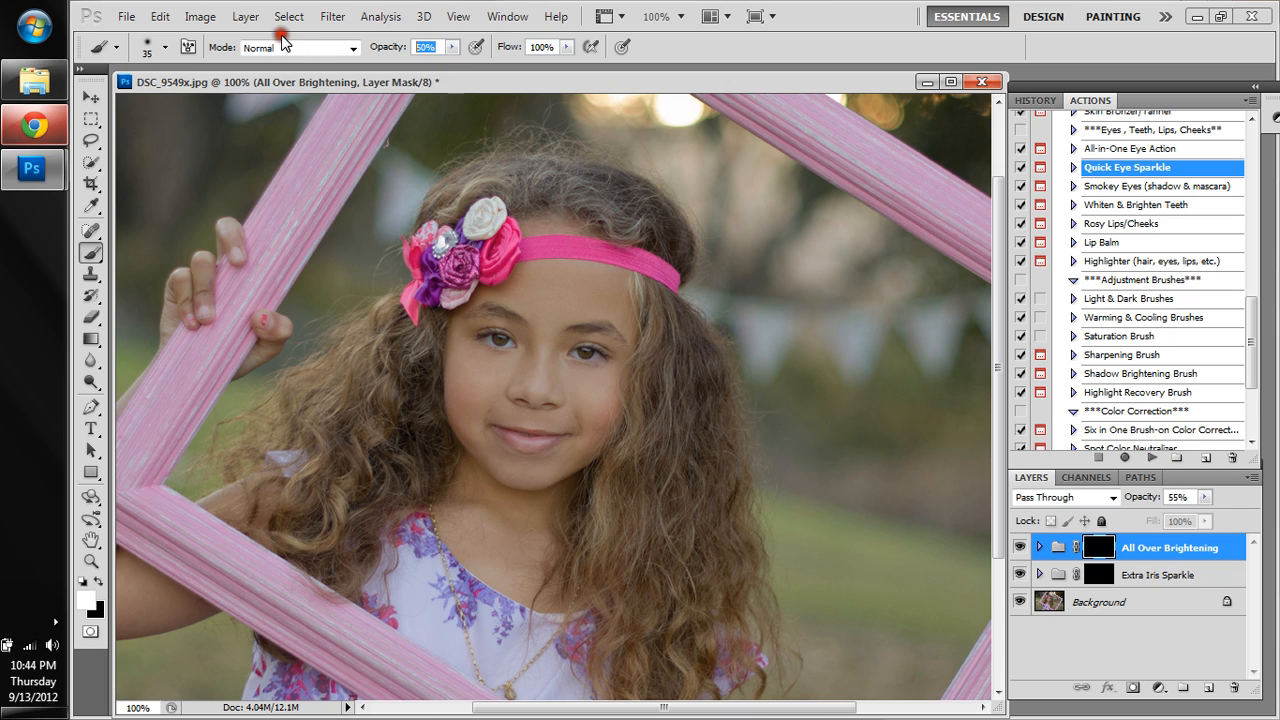
{"action": "type", "text": "35"}
{"action": "key", "text": "Return"}
{"action": "key", "text": "ctrl+plus"}
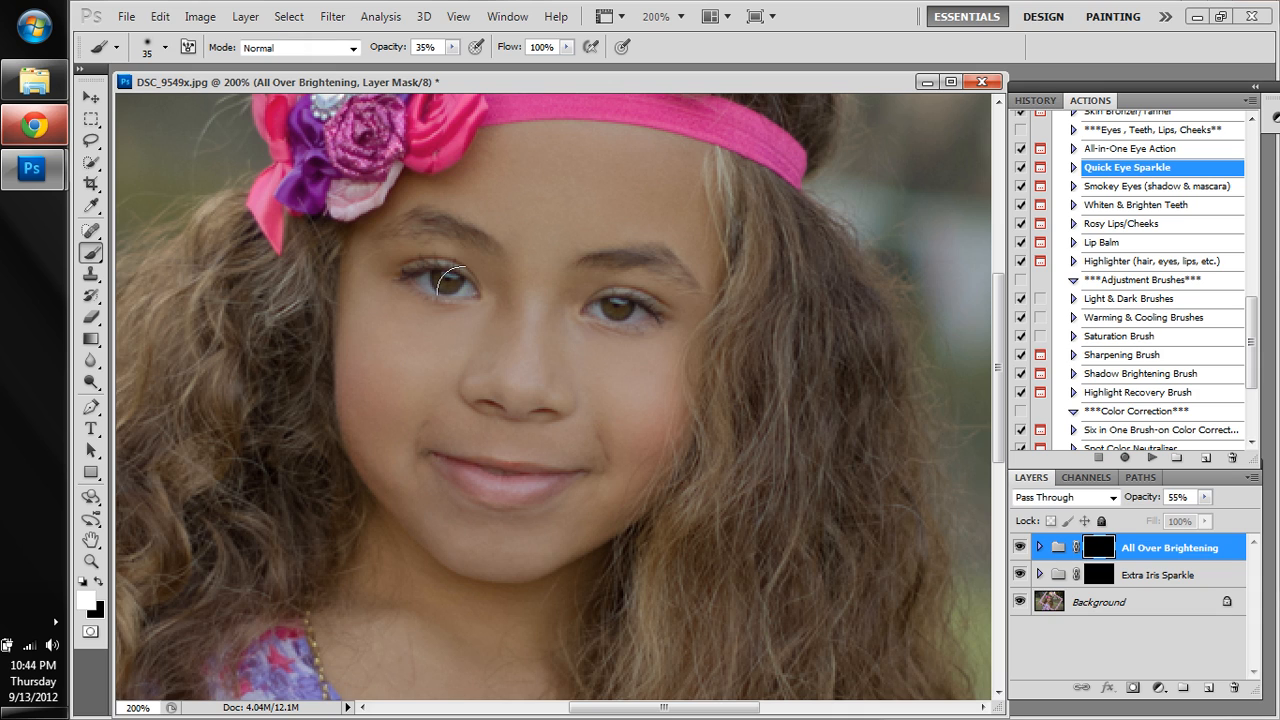
{"action": "key", "text": "bracketleft"}
{"action": "key", "text": "bracketleft"}
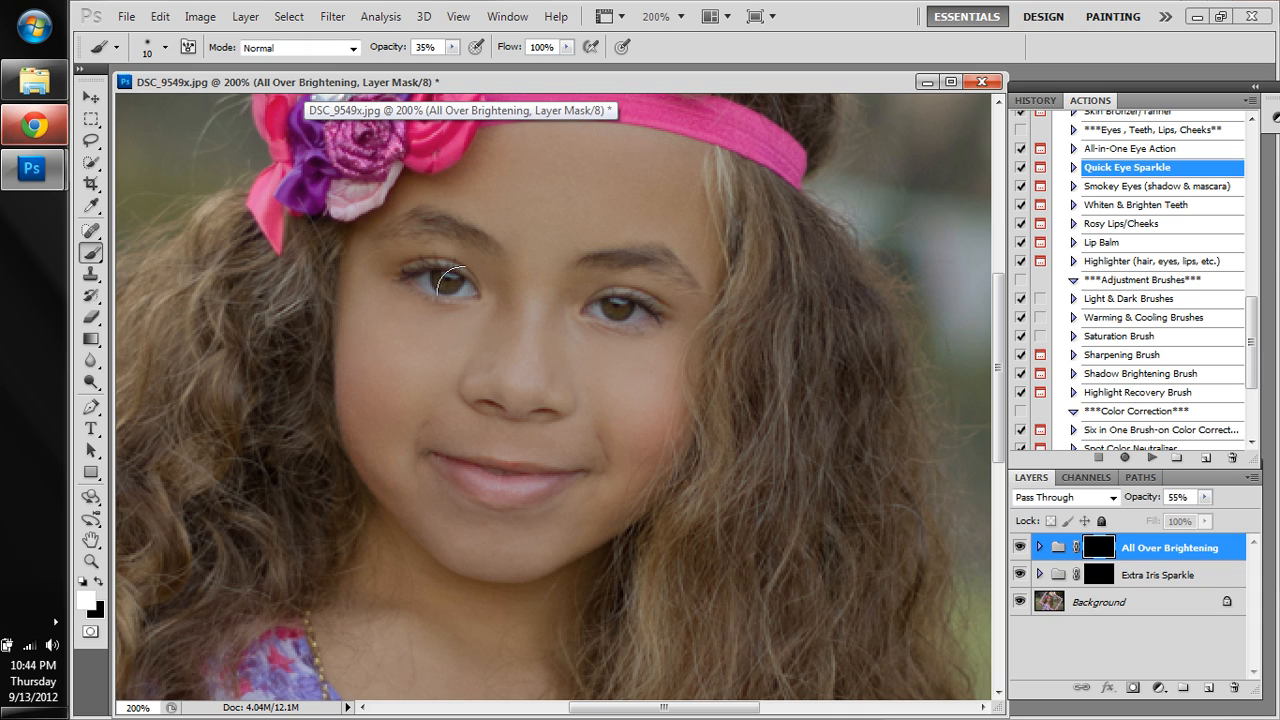
{"action": "key", "text": "bracketright"}
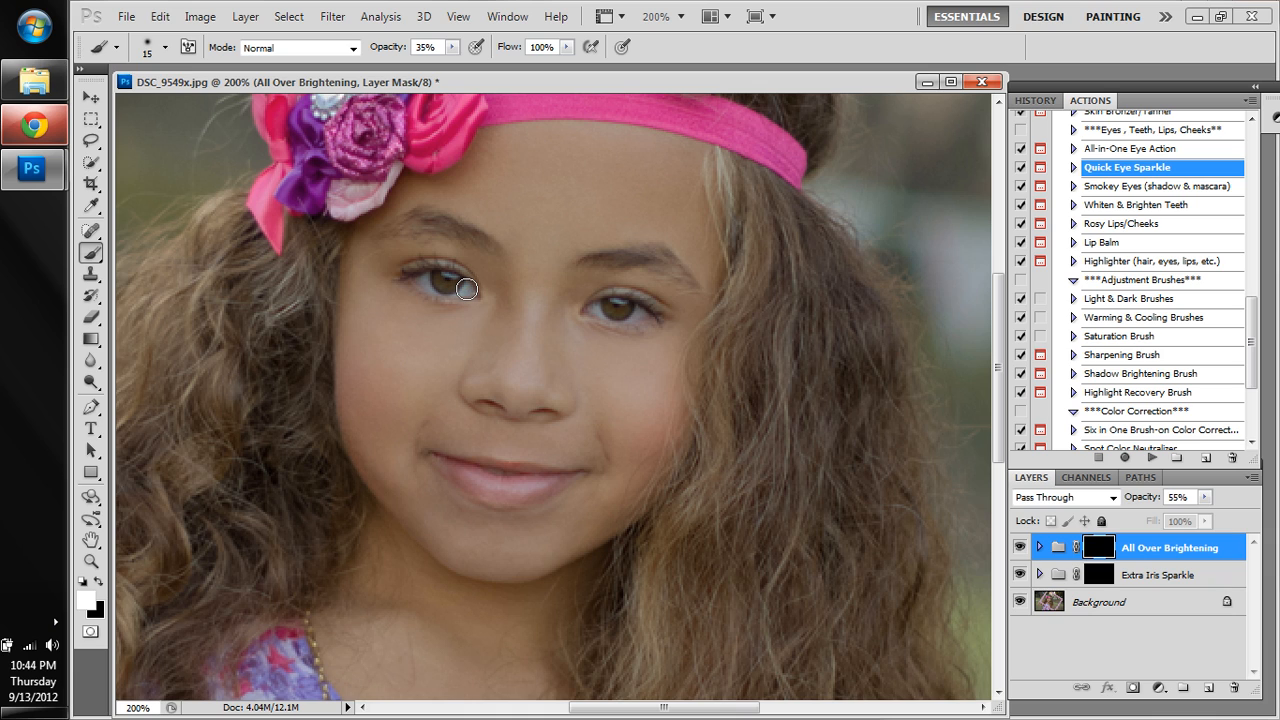
{"action": "mouse_move", "coordinate": [466, 289]}
{"action": "left_mouse_down"}
{"action": "mouse_move", "coordinate": [432, 277]}
{"action": "mouse_move", "coordinate": [457, 277]}
{"action": "mouse_move", "coordinate": [443, 286]}
{"action": "left_mouse_up"}
{"action": "mouse_move", "coordinate": [640, 311]}
{"action": "left_mouse_down"}
{"action": "mouse_move", "coordinate": [607, 312]}
{"action": "mouse_move", "coordinate": [606, 298]}
{"action": "left_mouse_up"}
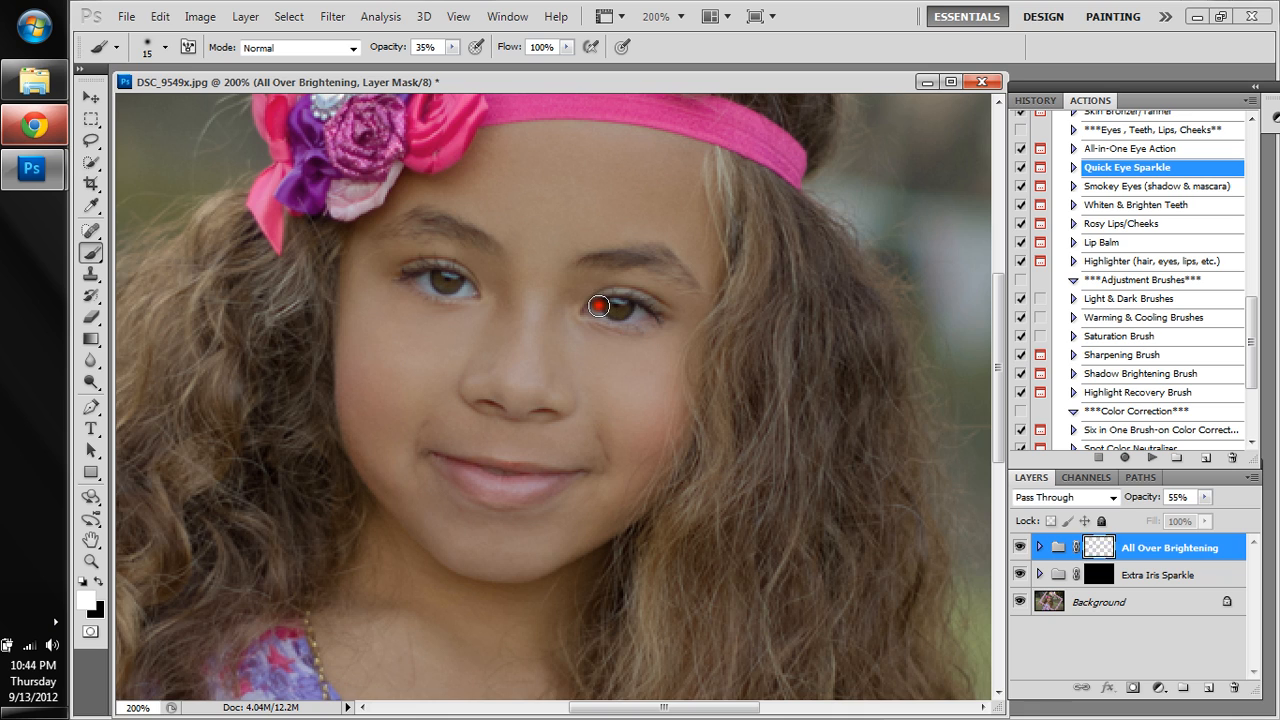
Compare the eyes with the All Over Brightening group hidden and shown, and try the group's opacity at 100%
{"action": "left_click", "coordinate": [1020, 548]}
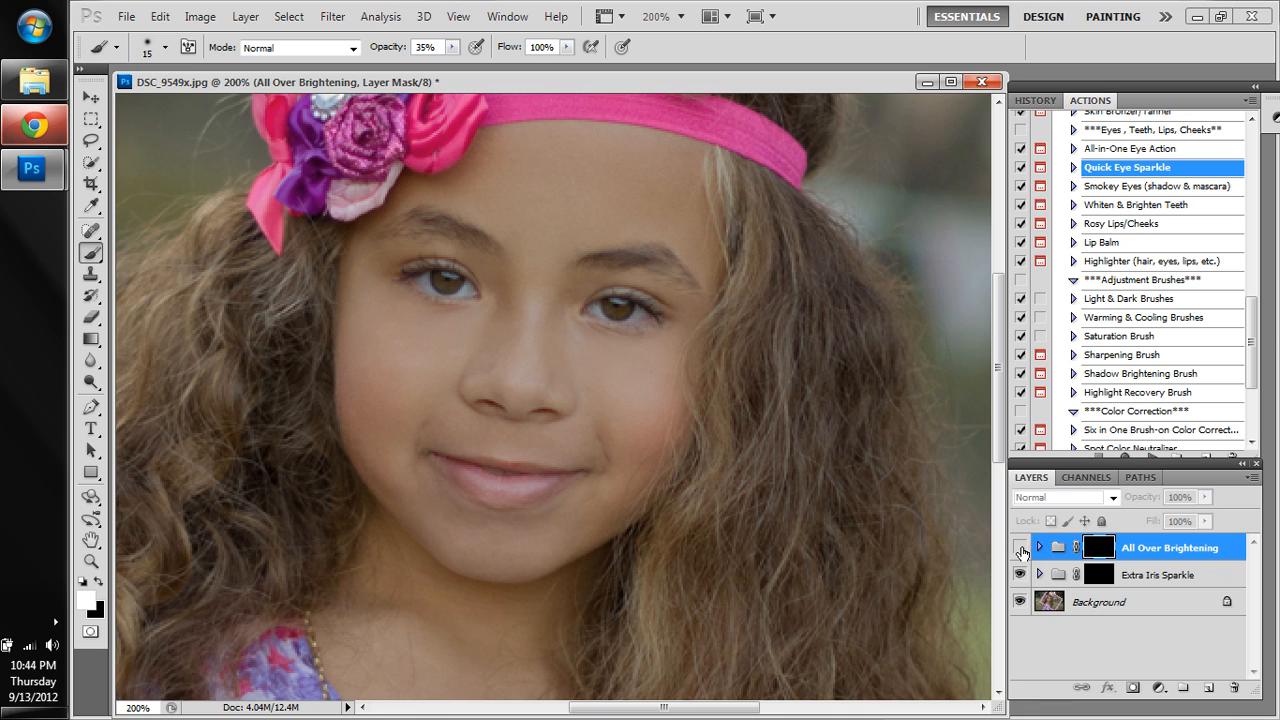
{"action": "left_click", "coordinate": [1021, 550]}
{"action": "left_click", "coordinate": [1021, 550]}
{"action": "left_click", "coordinate": [1021, 550]}
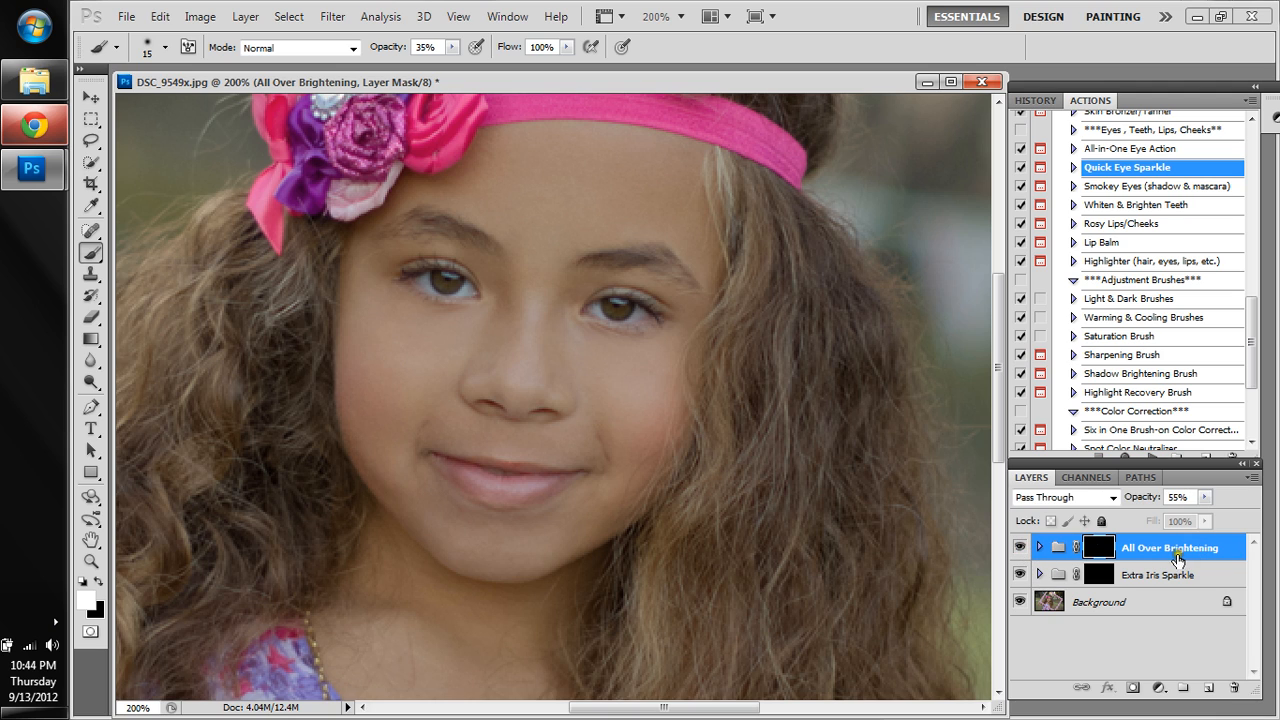
{"action": "left_click", "coordinate": [1201, 500]}
{"action": "type", "text": "100"}
{"action": "key", "text": "Return"}
{"action": "left_click", "coordinate": [1021, 548]}
{"action": "left_click", "coordinate": [1204, 503]}
Try to paint over the irises on the Extra Iris Sparkle group with a 9 px brush at 25% opacity
{"action": "left_click", "coordinate": [1196, 576]}
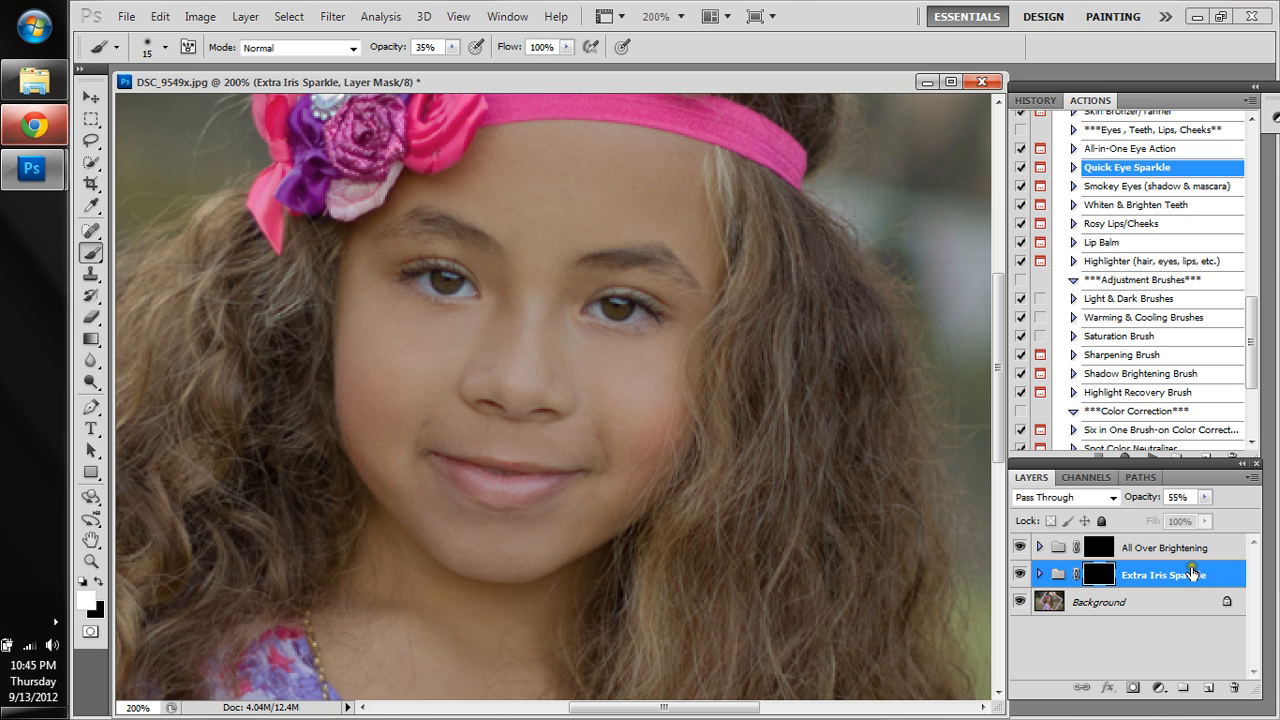
{"action": "left_click", "coordinate": [1190, 574]}
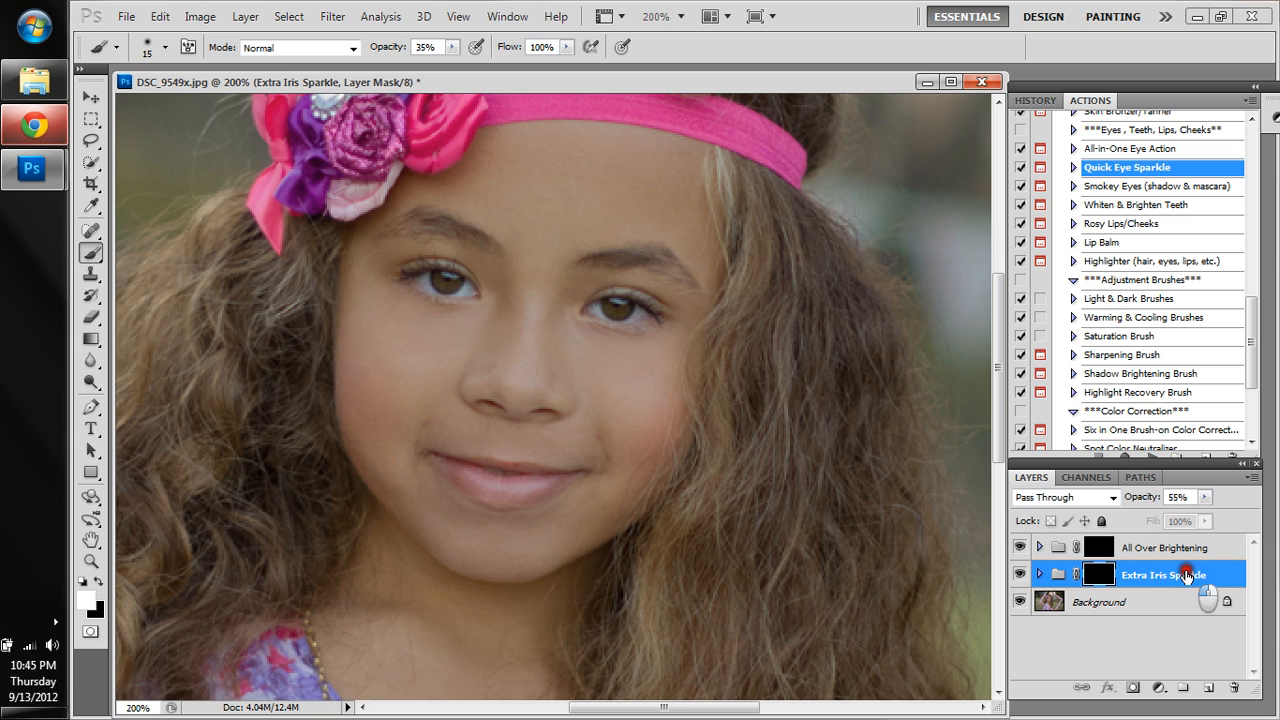
{"action": "left_click", "coordinate": [436, 47]}
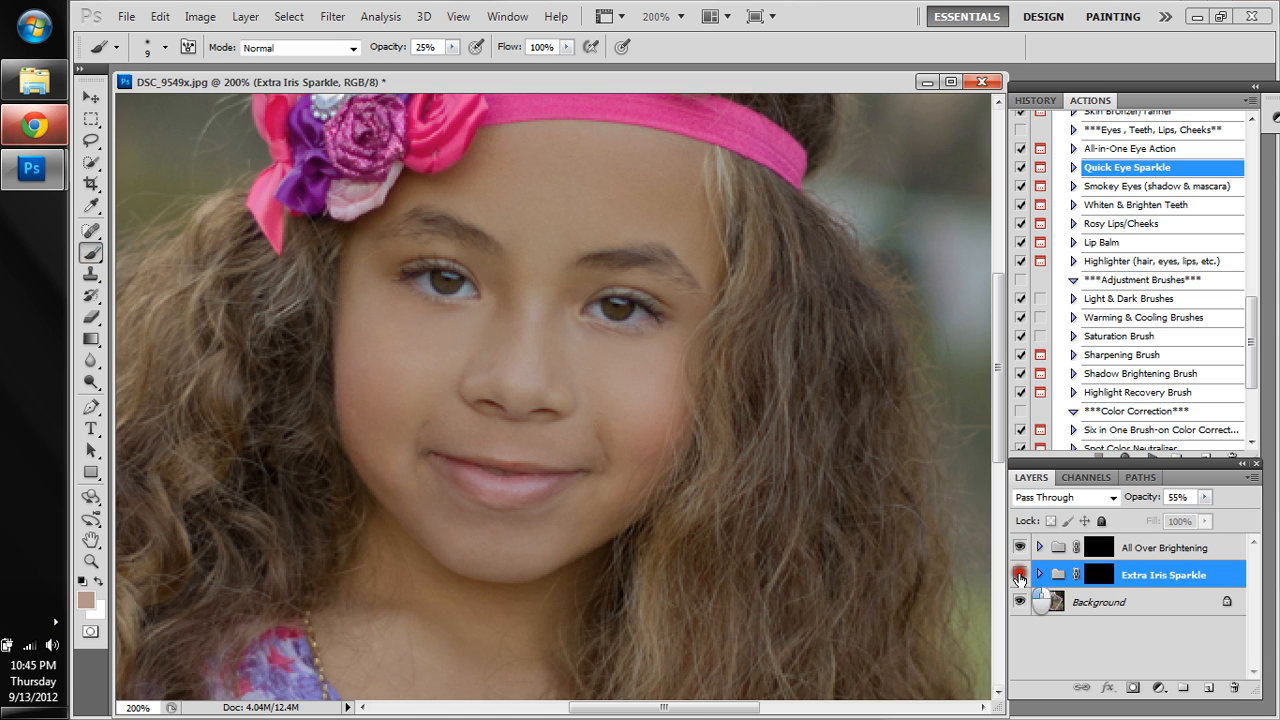
{"action": "left_click", "coordinate": [441, 273]}
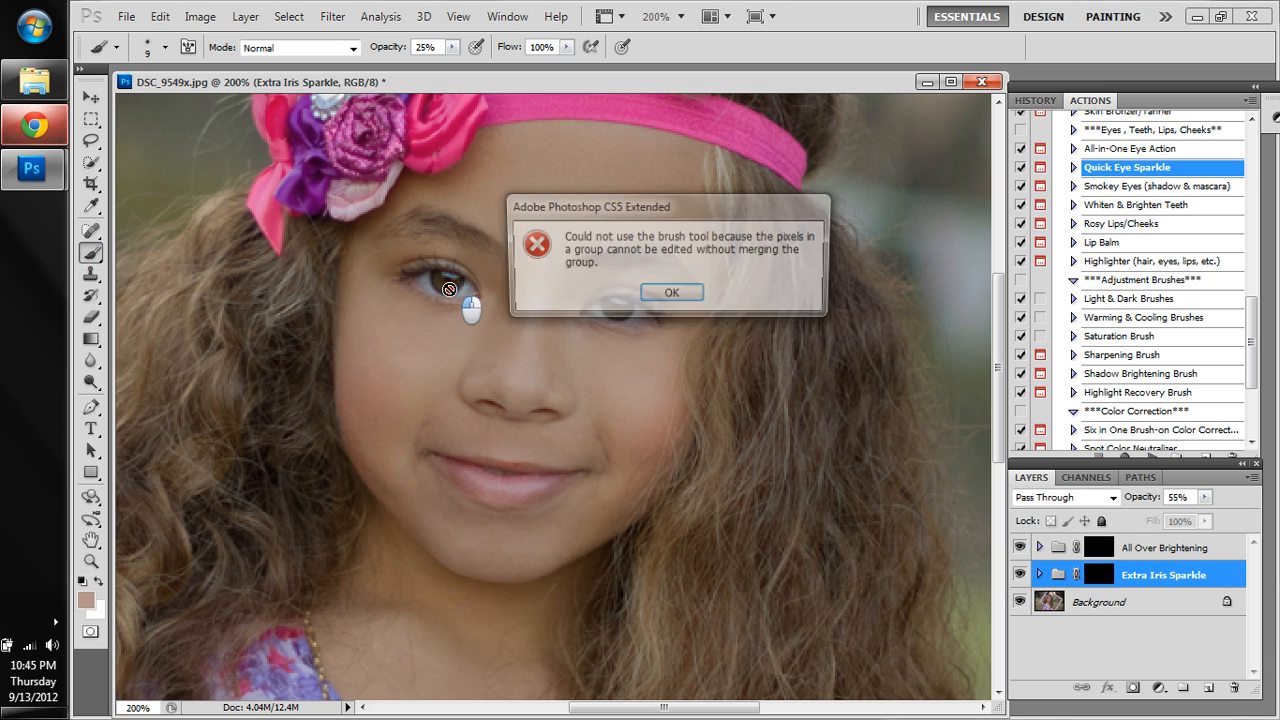
{"action": "left_click", "coordinate": [677, 296]}
{"action": "left_click", "coordinate": [345, 84]}
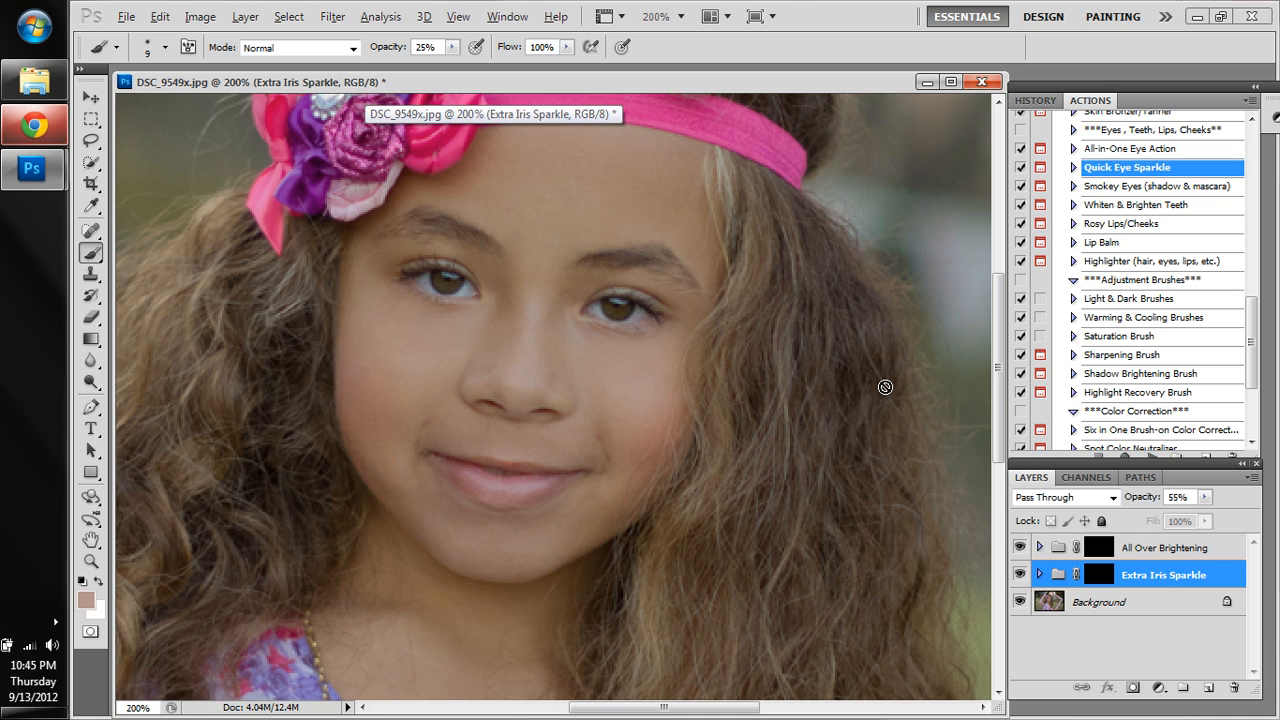
{"action": "key", "text": "alt+bracketright"}
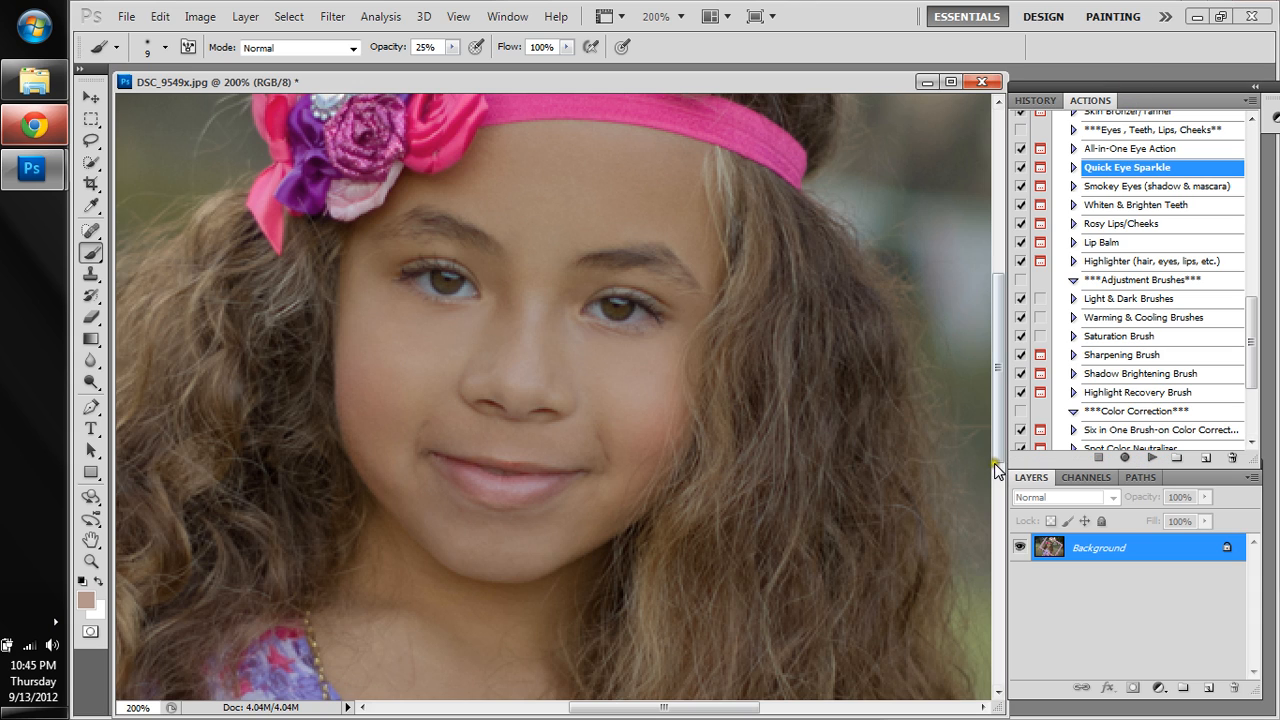
Rerun Quick Eye Sparkle and paint white on the All Over Brightening mask over both eyes with a 15 px brush at 35% opacity
{"action": "left_click", "coordinate": [1153, 457]}
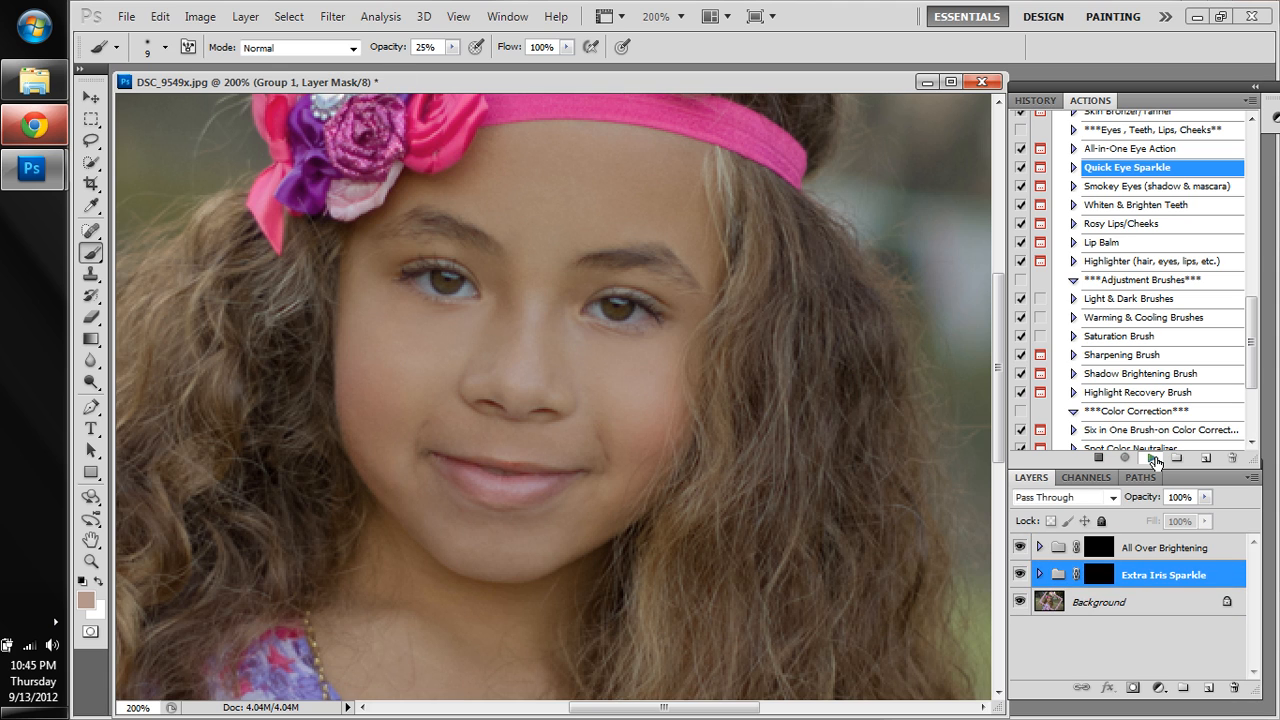
{"action": "key", "text": "Return"}
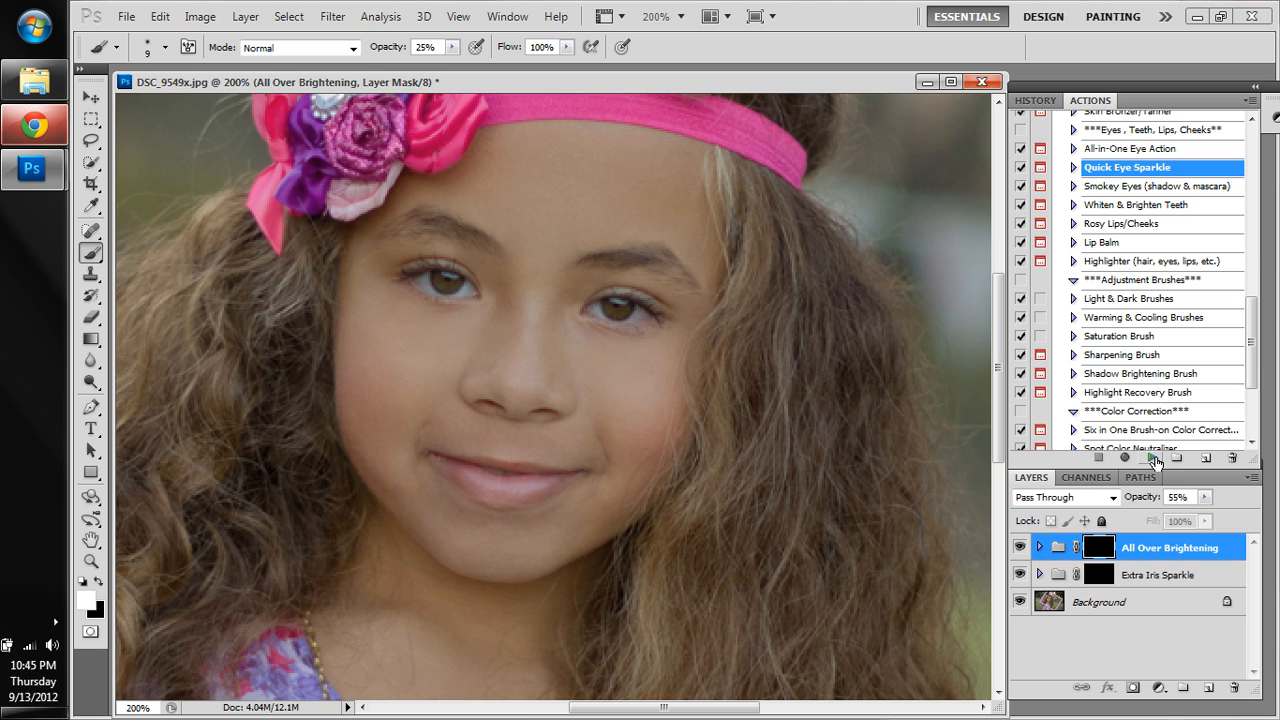
{"action": "left_click", "coordinate": [405, 47]}
{"action": "key", "text": "bracketright"}
{"action": "mouse_move", "coordinate": [456, 286]}
{"action": "left_mouse_down"}
{"action": "mouse_move", "coordinate": [426, 278]}
{"action": "mouse_move", "coordinate": [458, 285]}
{"action": "left_mouse_up"}
{"action": "mouse_move", "coordinate": [638, 314]}
{"action": "left_mouse_down"}
{"action": "mouse_move", "coordinate": [597, 305]}
{"action": "mouse_move", "coordinate": [634, 312]}
{"action": "left_mouse_up"}
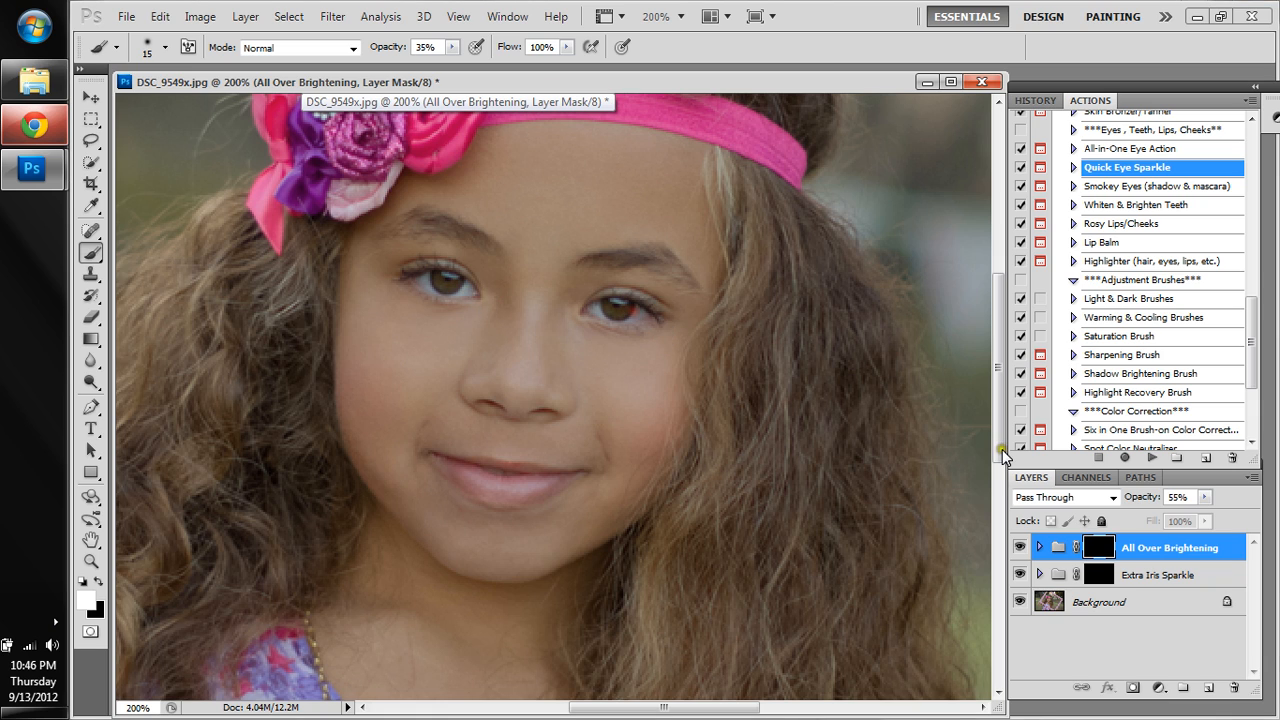
{"action": "left_click", "coordinate": [1180, 497]}
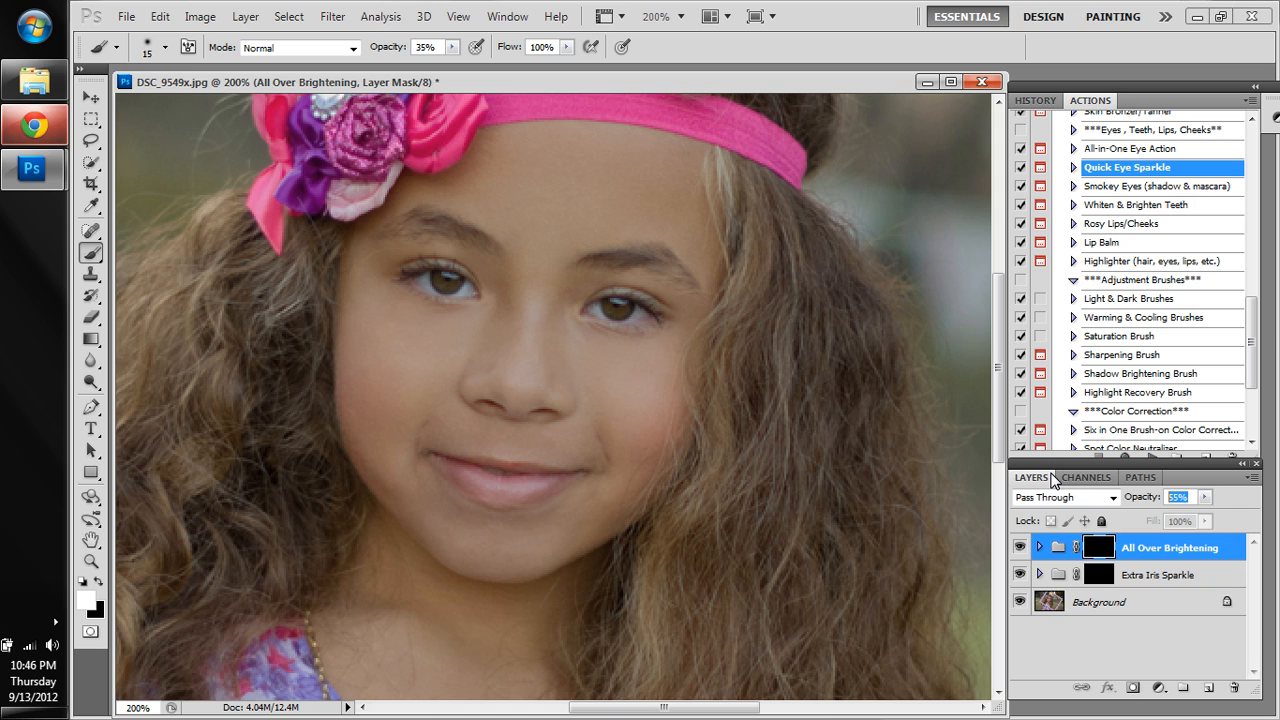
Paint white on the Extra Iris Sparkle group's mask over both irises with a 15 px brush at 25% opacity
{"action": "left_click", "coordinate": [1195, 585]}
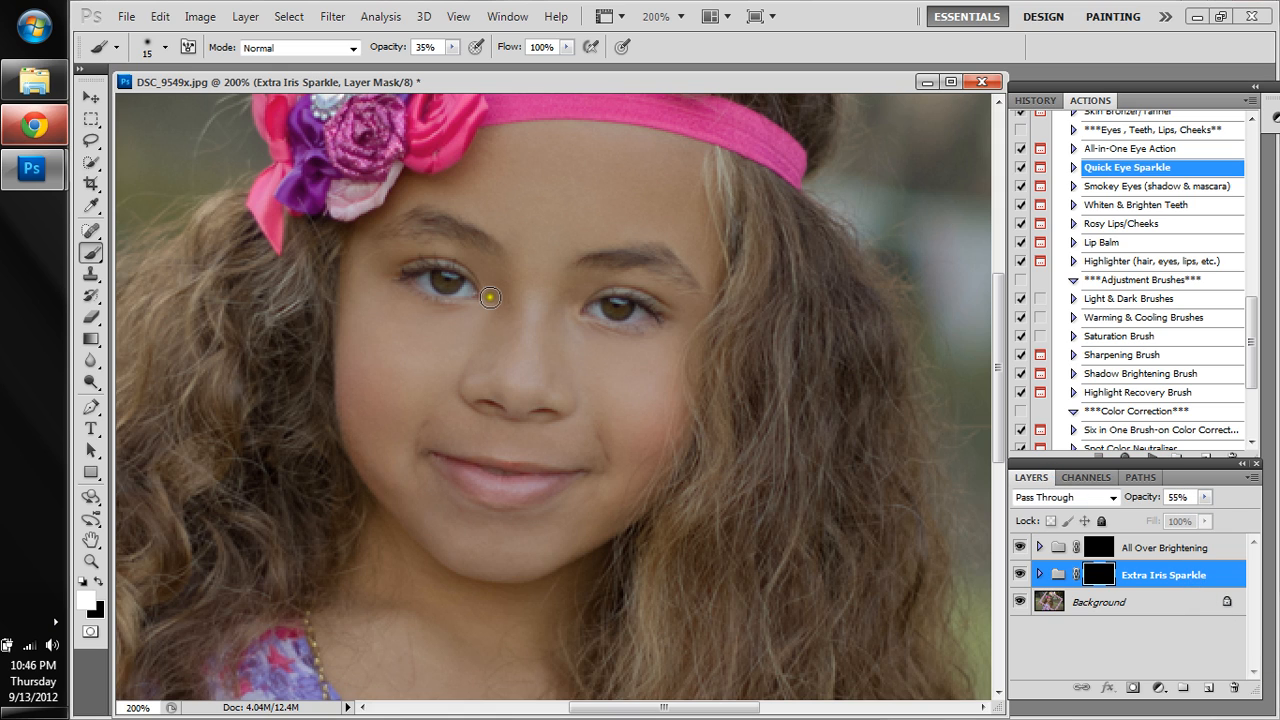
{"action": "left_click_drag", "start_coordinate": [438, 48], "coordinate": [288, 48]}
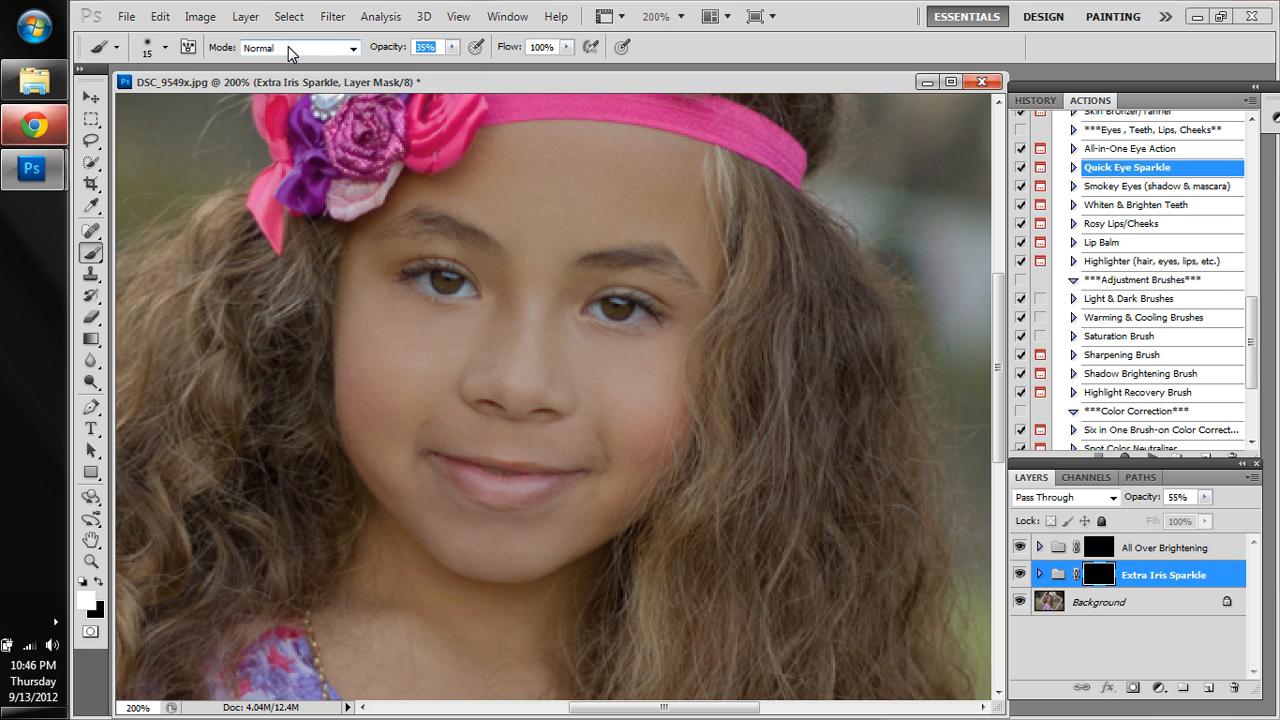
{"action": "left_click", "coordinate": [453, 282]}
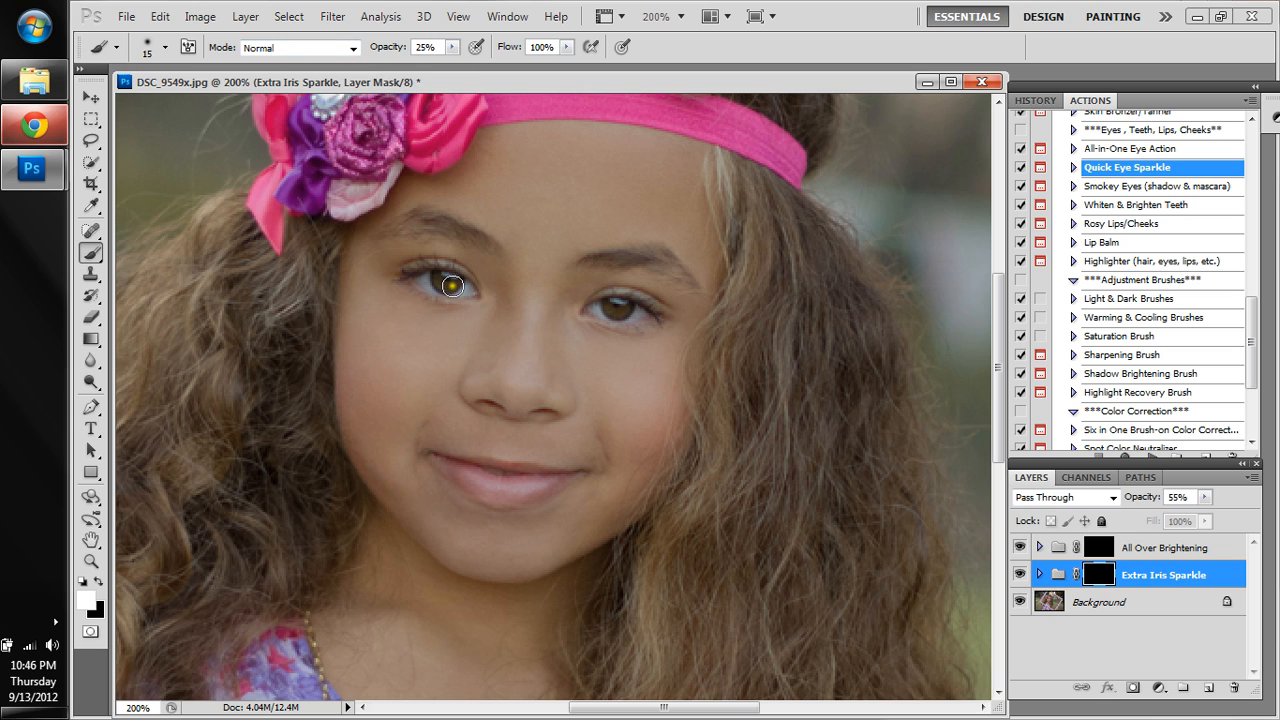
{"action": "left_click_drag", "start_coordinate": [453, 282], "coordinate": [447, 283]}
{"action": "mouse_move", "coordinate": [618, 308]}
{"action": "left_mouse_down"}
{"action": "mouse_move", "coordinate": [609, 294]}
{"action": "mouse_move", "coordinate": [614, 308]}
{"action": "left_mouse_up"}
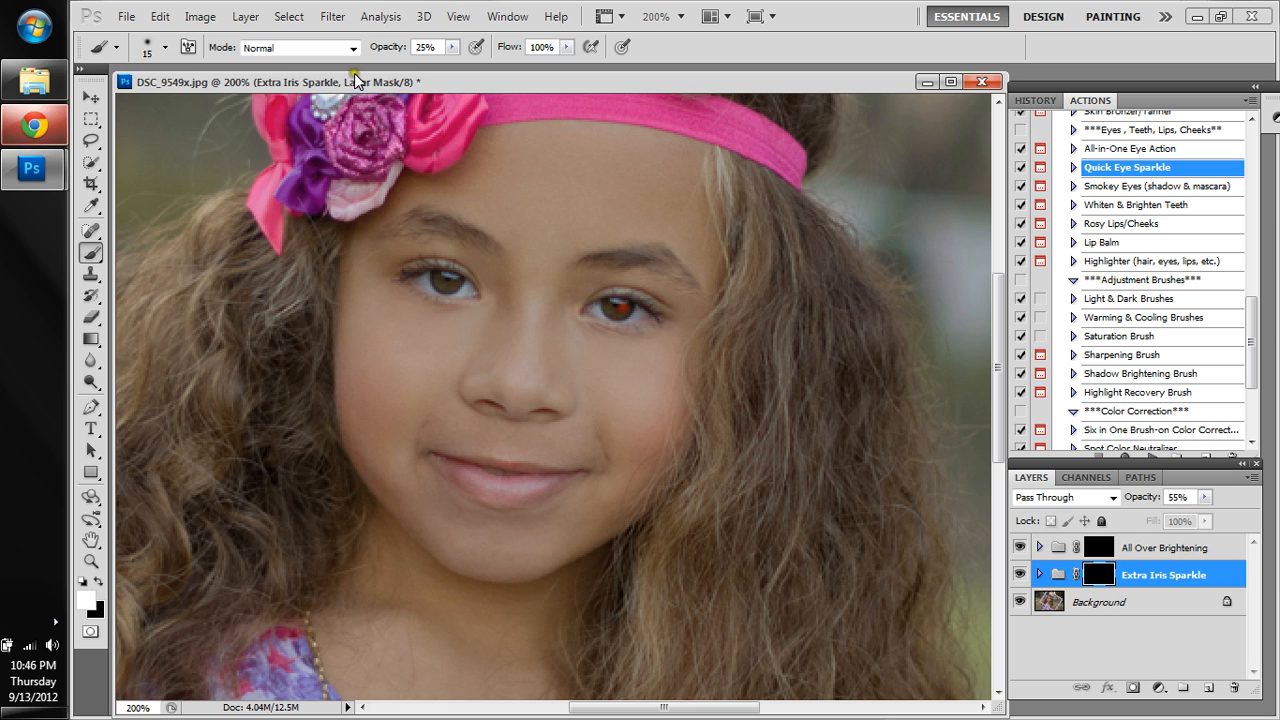
Flatten the image and run the Smokey Eyes (shadow & mascara) action, dismissing its instruction message
{"action": "left_click", "coordinate": [243, 18]}
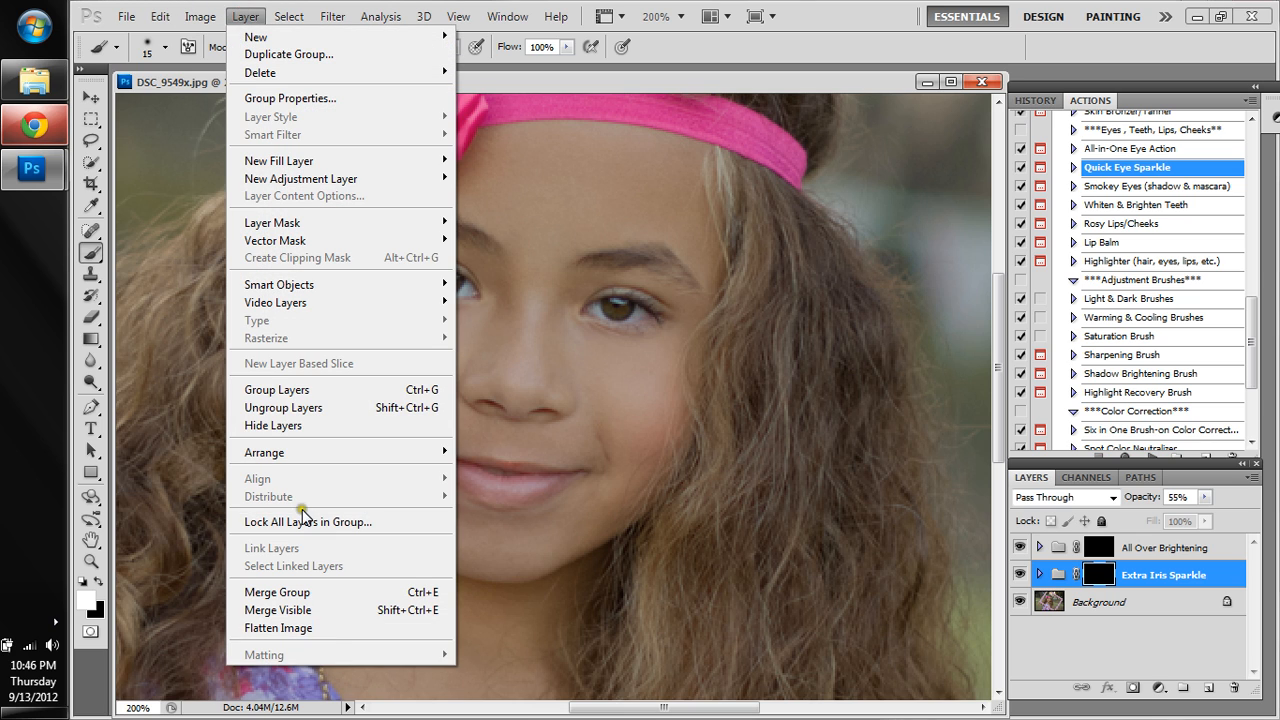
{"action": "left_click", "coordinate": [311, 630]}
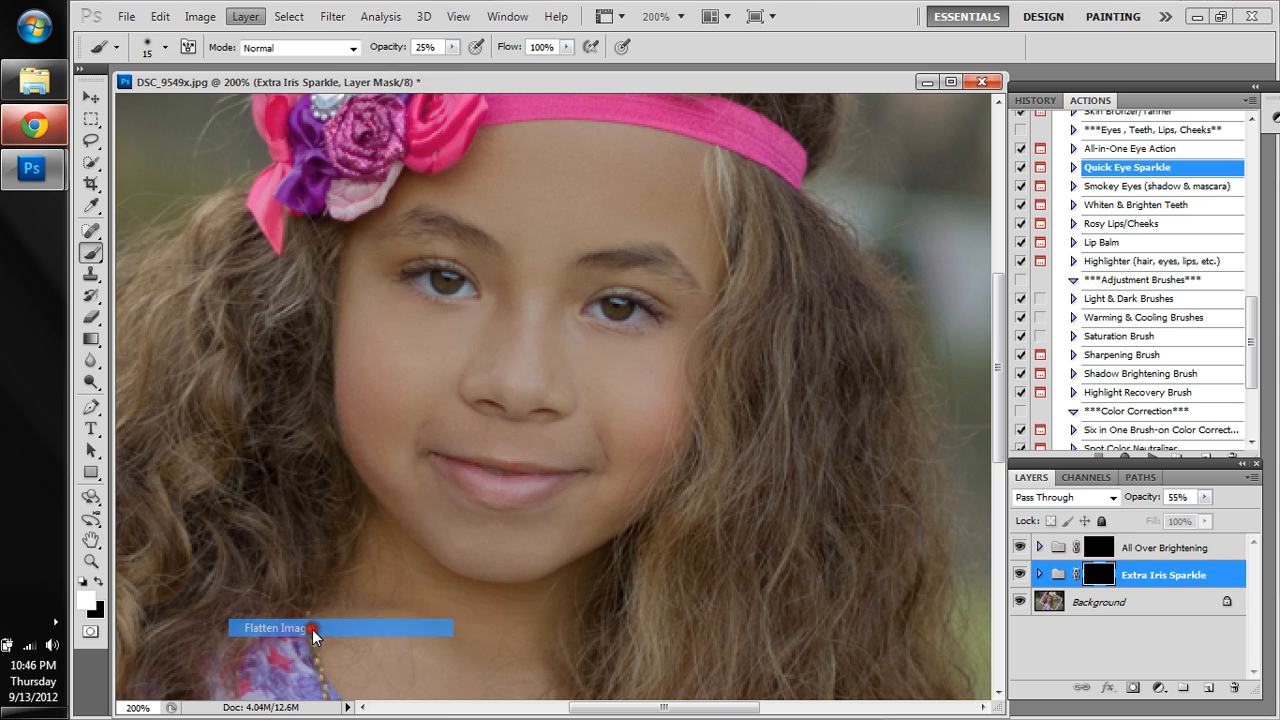
{"action": "left_click", "coordinate": [1145, 188]}
{"action": "left_click", "coordinate": [1152, 458]}
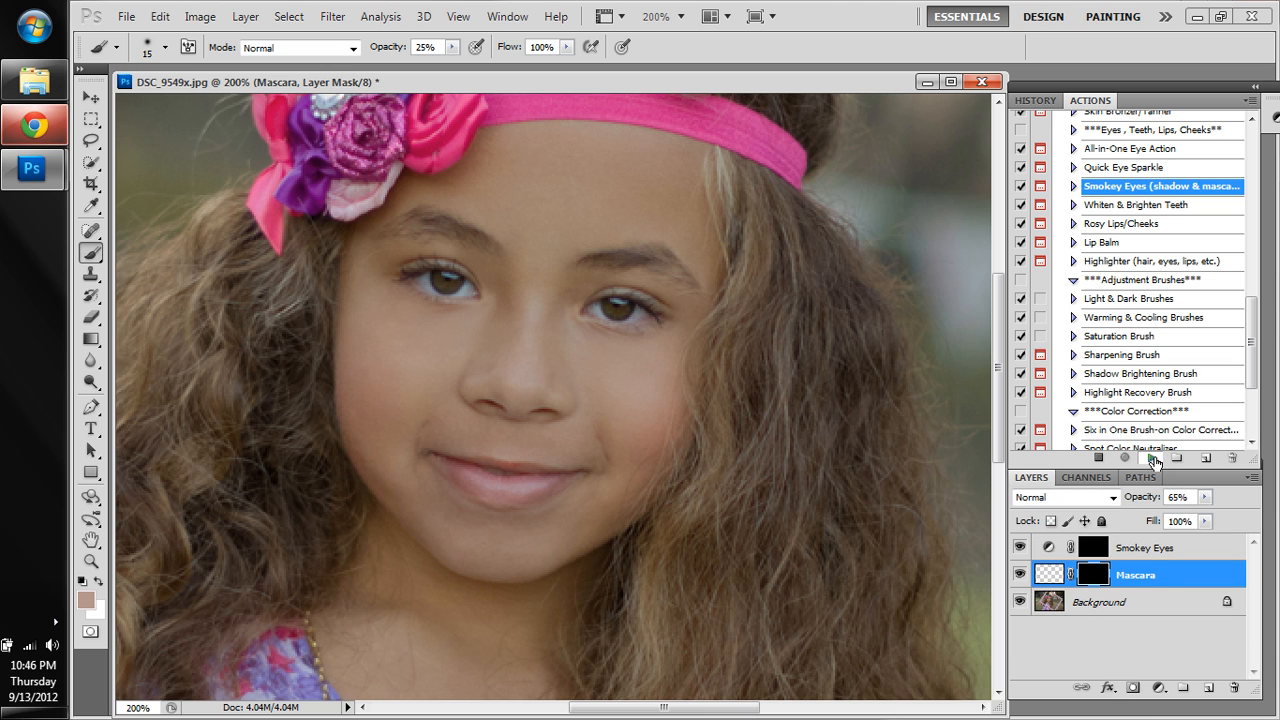
{"action": "key", "text": "Return"}
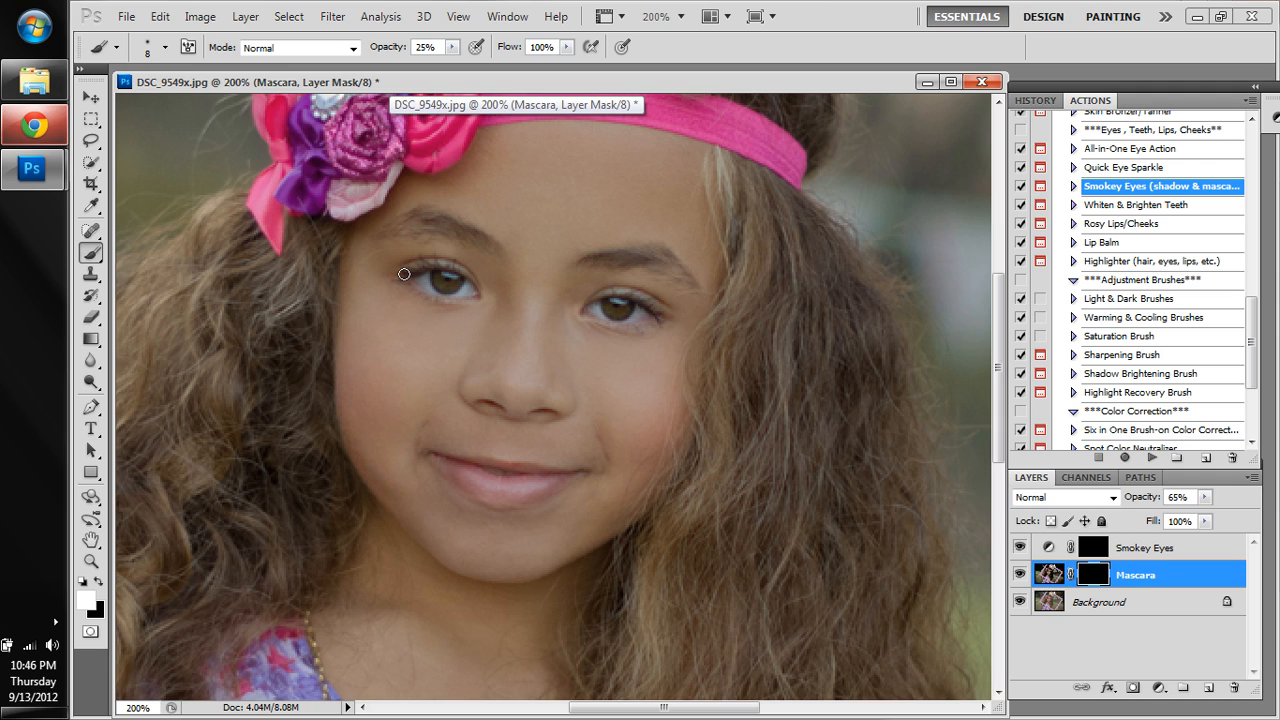
Paint white on the Mascara layer's mask along both eyes' lashes with an 8 px brush at 25% opacity, and compare with the layer hidden
{"action": "mouse_move", "coordinate": [405, 279]}
{"action": "left_mouse_down"}
{"action": "mouse_move", "coordinate": [397, 272]}
{"action": "mouse_move", "coordinate": [421, 258]}
{"action": "mouse_move", "coordinate": [472, 280]}
{"action": "mouse_move", "coordinate": [401, 281]}
{"action": "mouse_move", "coordinate": [470, 308]}
{"action": "left_mouse_up"}
{"action": "mouse_move", "coordinate": [680, 328]}
{"action": "left_mouse_down"}
{"action": "mouse_move", "coordinate": [604, 293]}
{"action": "mouse_move", "coordinate": [640, 282]}
{"action": "mouse_move", "coordinate": [672, 318]}
{"action": "mouse_move", "coordinate": [626, 332]}
{"action": "mouse_move", "coordinate": [619, 322]}
{"action": "left_mouse_up"}
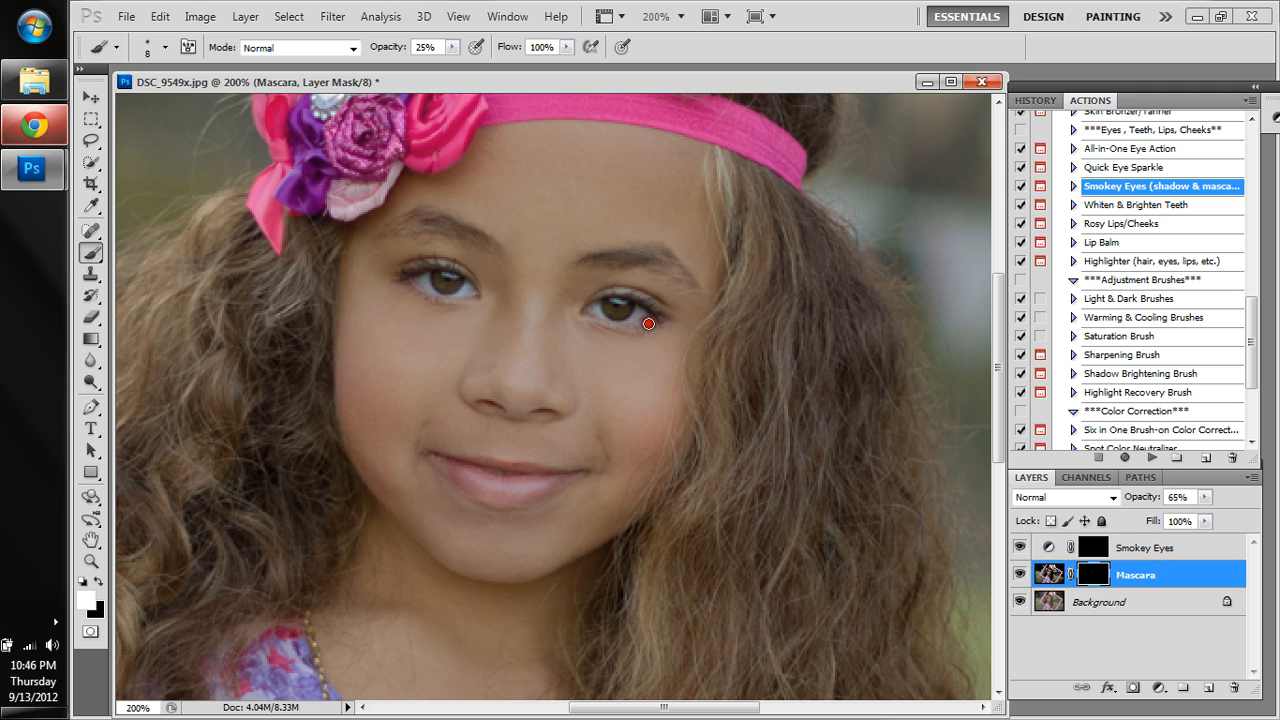
{"action": "left_click", "coordinate": [1020, 576]}
{"action": "left_click", "coordinate": [1020, 576]}
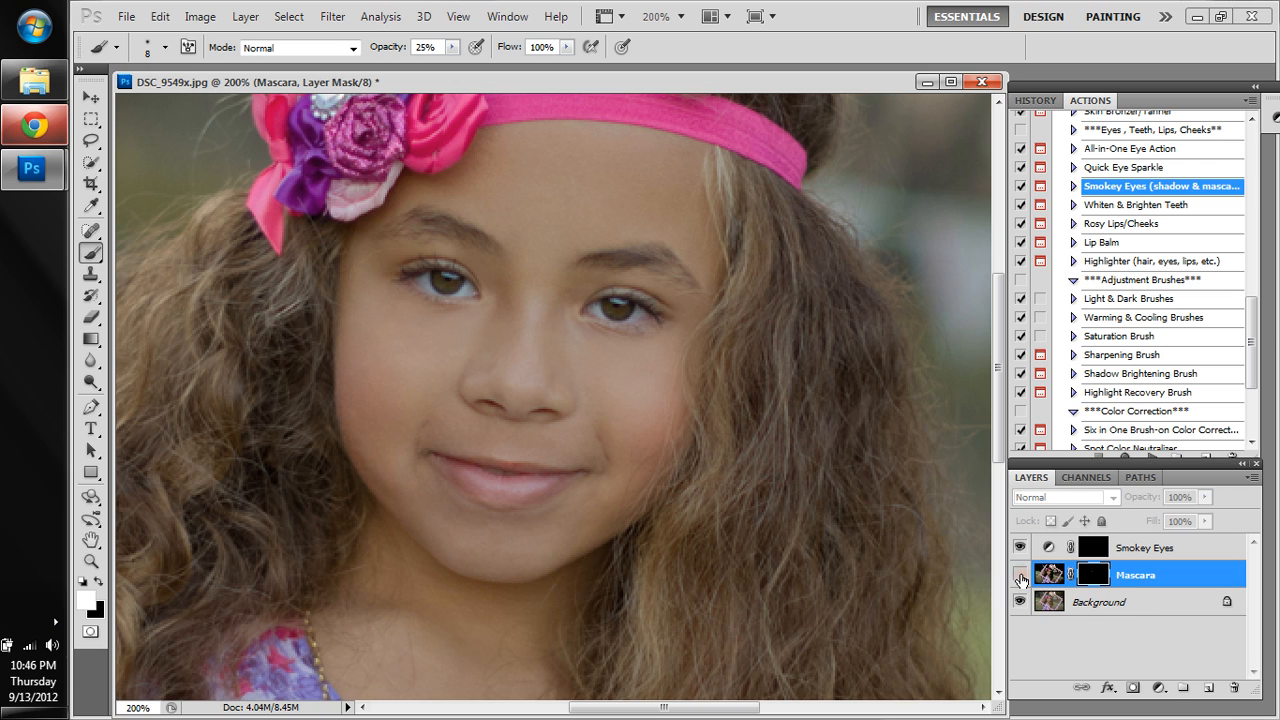
{"action": "left_click", "coordinate": [1020, 576]}
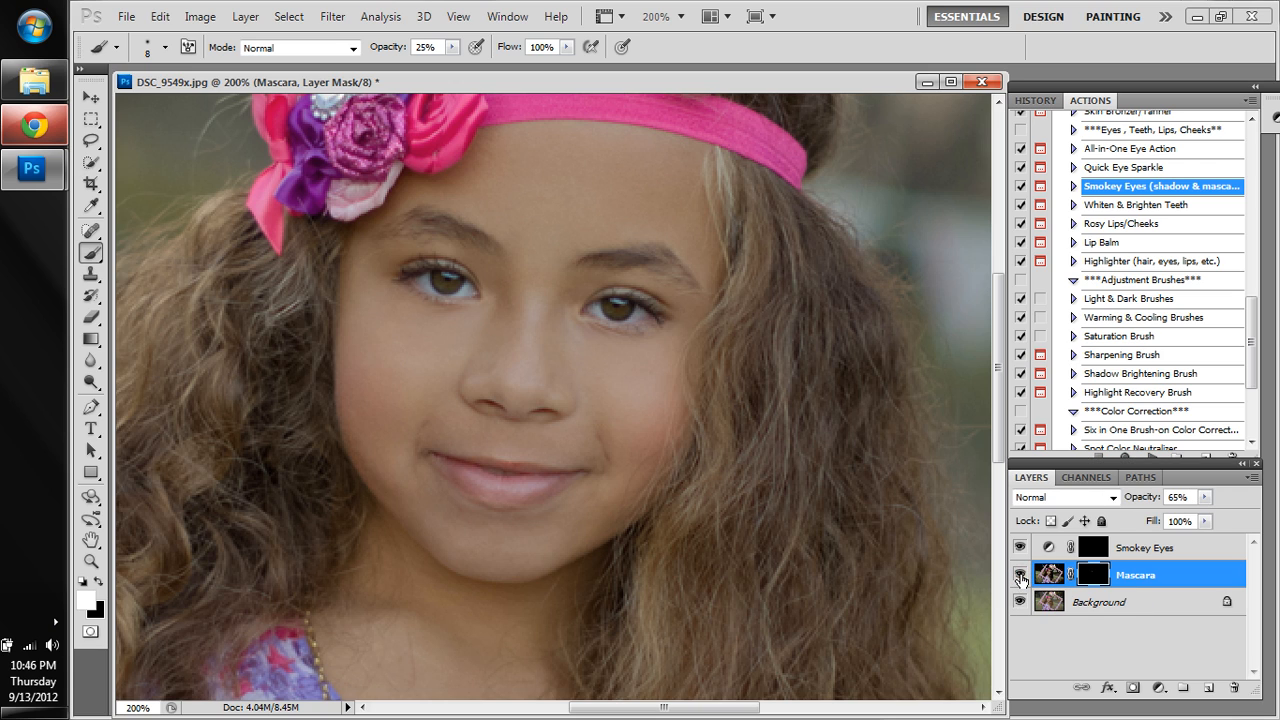
Paint white on the Smokey Eyes layer's mask over both outer eyelids with a 25 px brush at 25% opacity
{"action": "left_click", "coordinate": [1164, 552]}
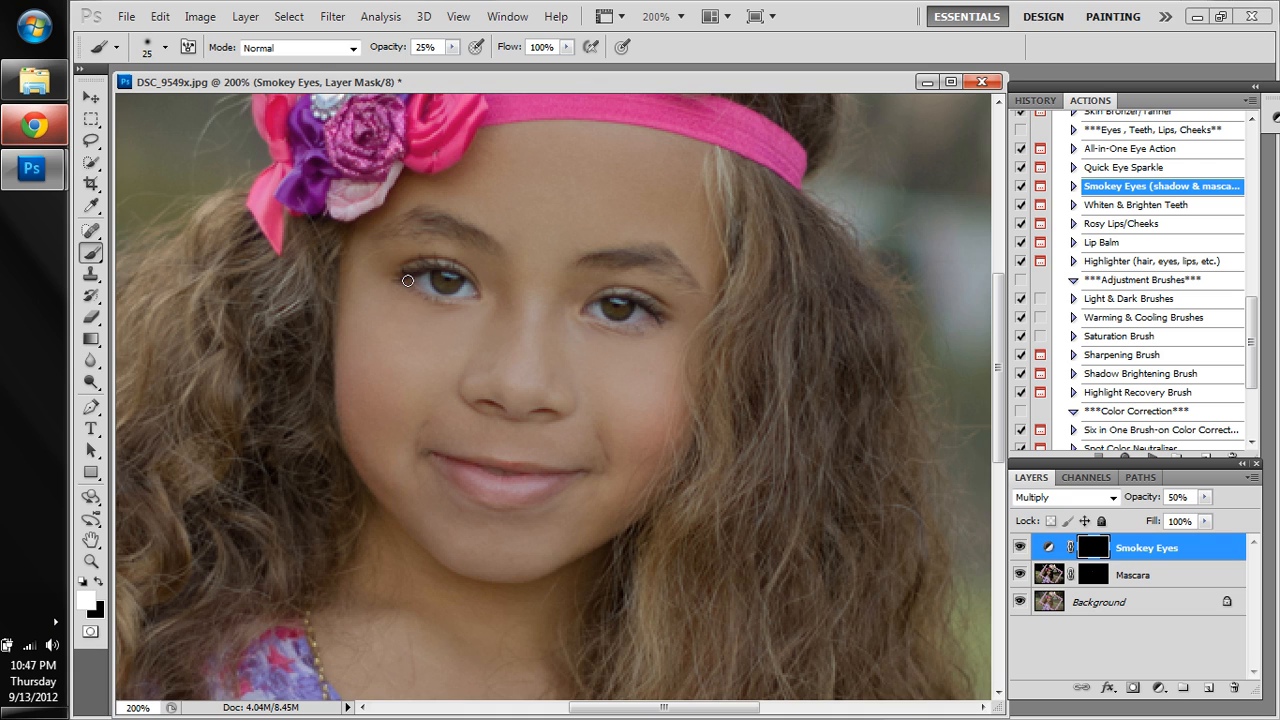
{"action": "left_click_drag", "start_coordinate": [407, 276], "coordinate": [423, 261]}
{"action": "mouse_move", "coordinate": [662, 314]}
{"action": "left_mouse_down"}
{"action": "mouse_move", "coordinate": [677, 306]}
{"action": "mouse_move", "coordinate": [634, 282]}
{"action": "mouse_move", "coordinate": [662, 306]}
{"action": "left_mouse_up"}
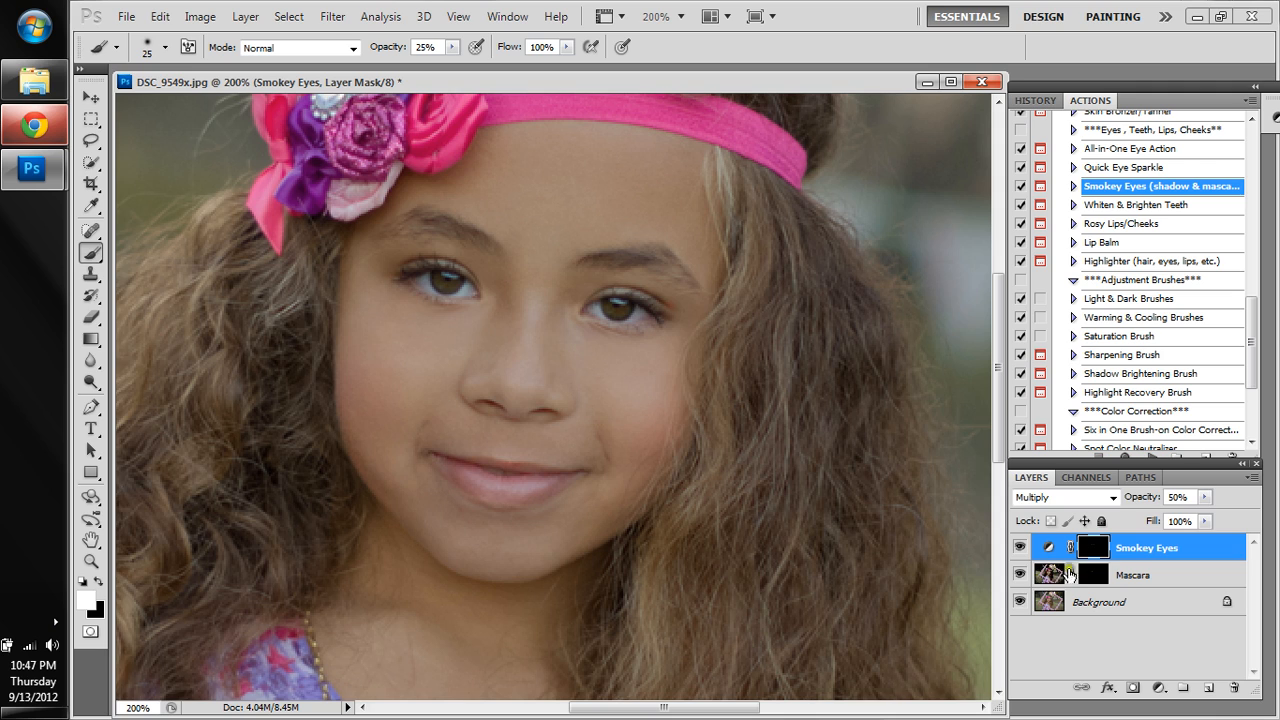
Compare the Smokey Eyes layer on and off, leave it hidden, and flatten the image, discarding the hidden layer
{"action": "left_click", "coordinate": [1021, 550]}
{"action": "left_click", "coordinate": [1021, 550]}
{"action": "left_click", "coordinate": [1021, 550]}
{"action": "left_click", "coordinate": [1021, 550]}
{"action": "left_click", "coordinate": [1021, 550]}
{"action": "left_click", "coordinate": [242, 17]}
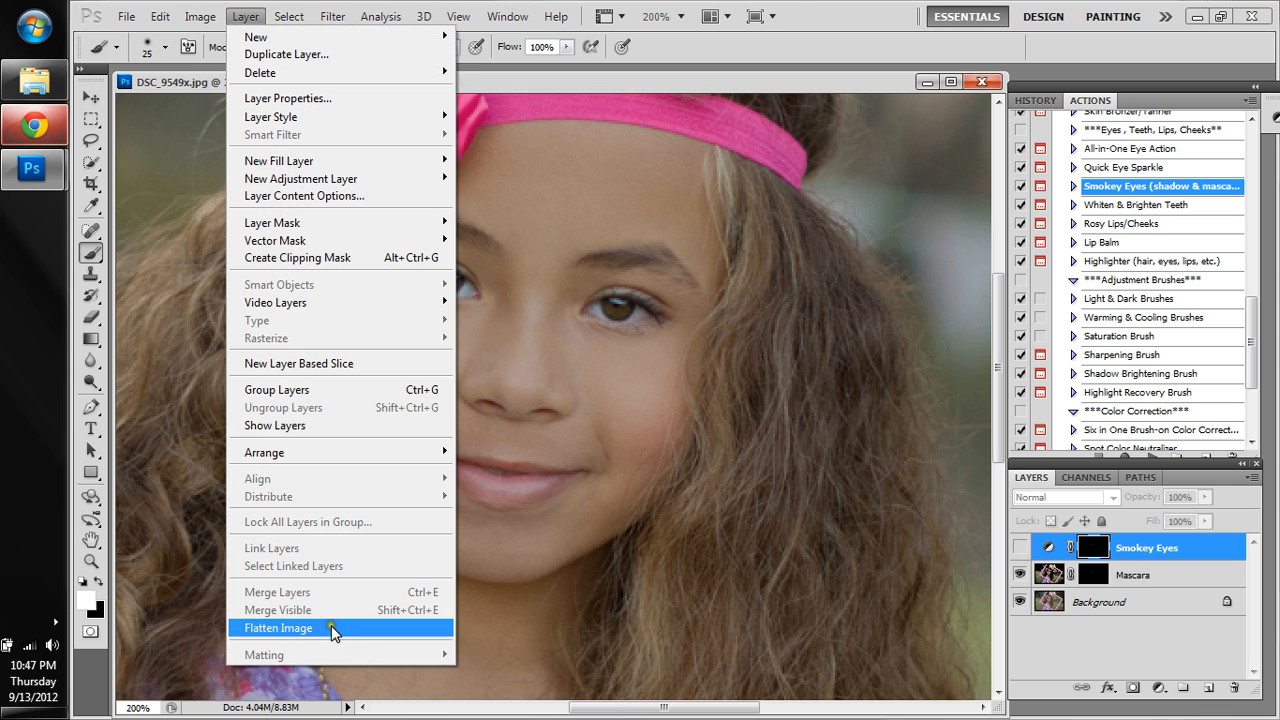
{"action": "left_click", "coordinate": [331, 627]}
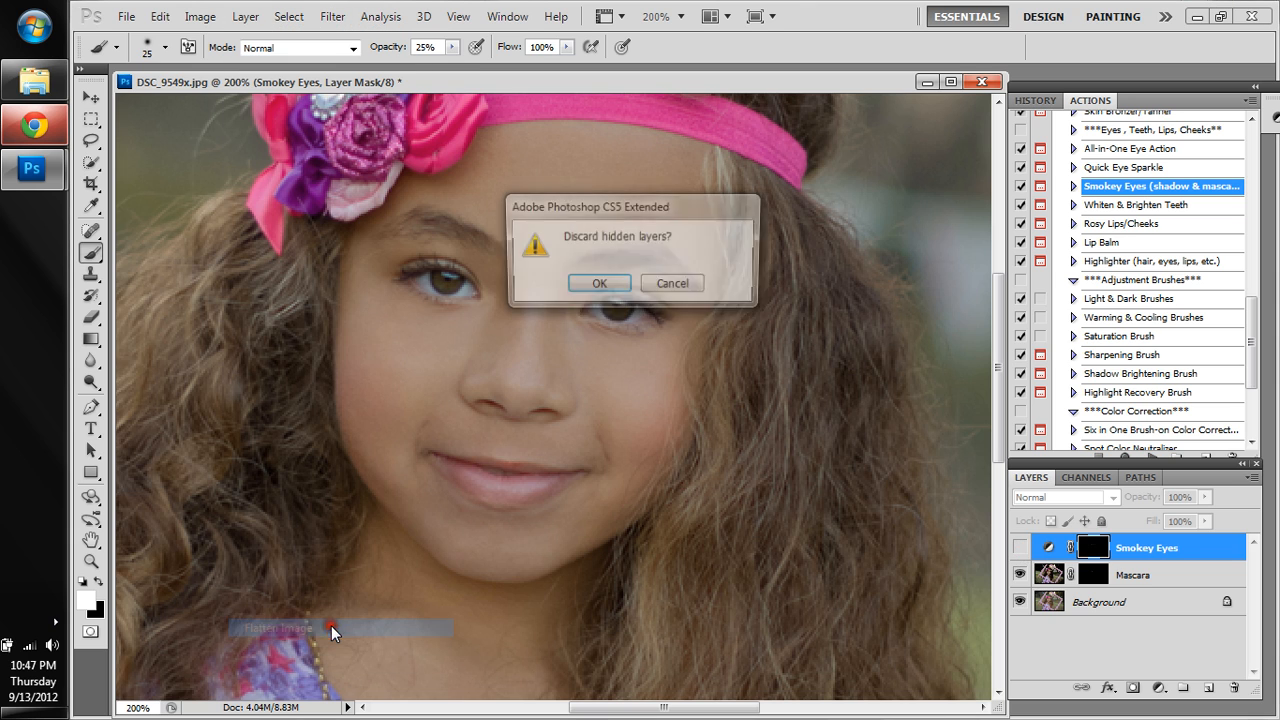
{"action": "left_click", "coordinate": [623, 281]}
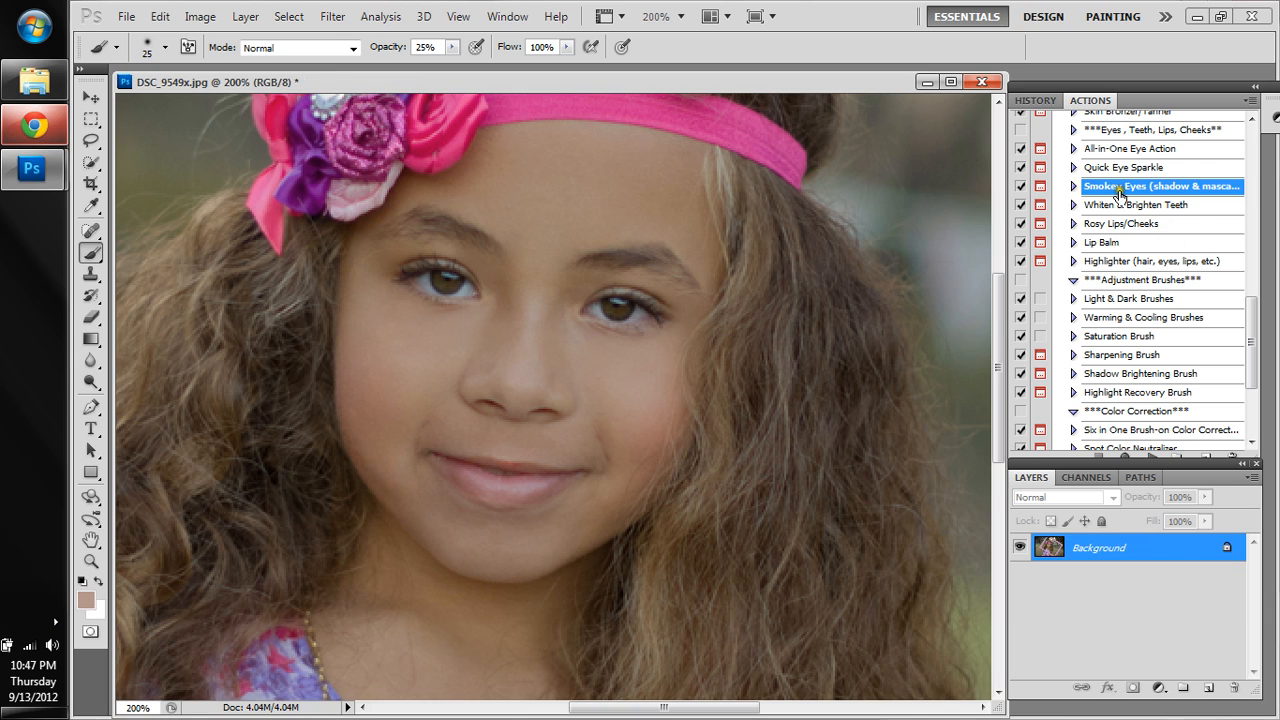
Run the Rosy Lips/Cheeks action and paint white over the lips on the Rosy Lips mask with a 15 px brush at 25% opacity
{"action": "double_click", "coordinate": [1135, 226]}
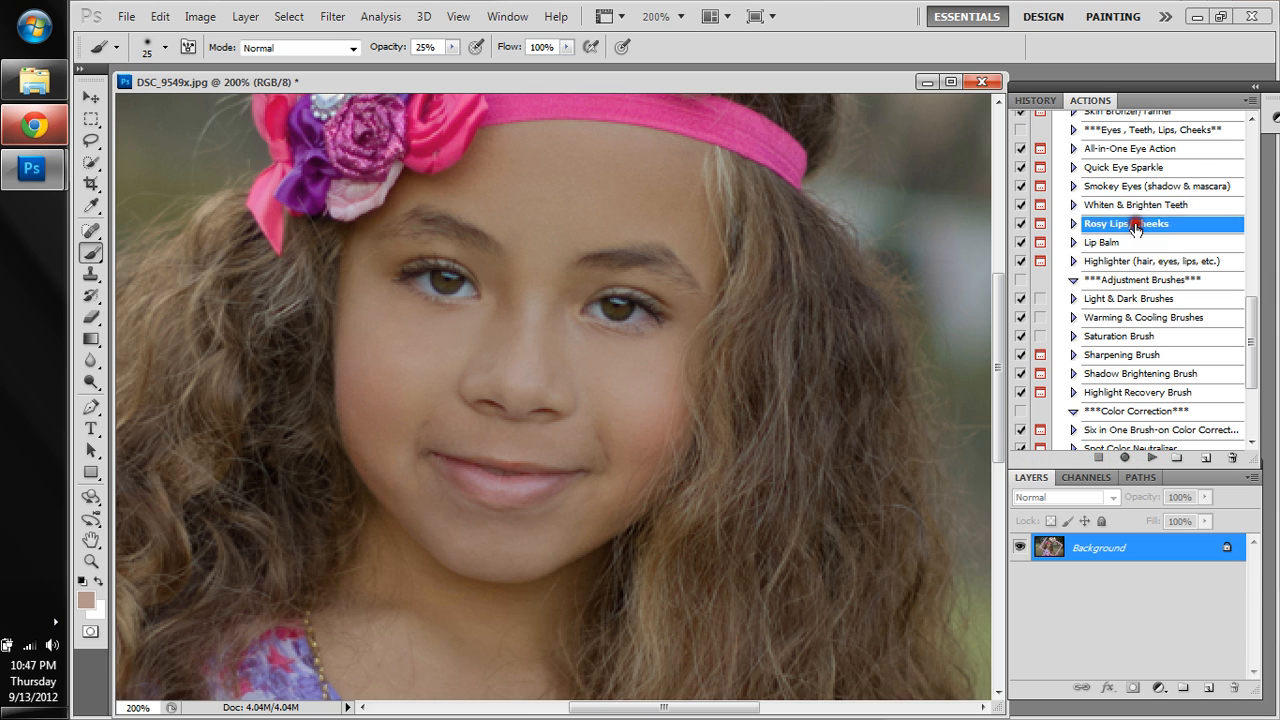
{"action": "left_click", "coordinate": [1153, 458]}
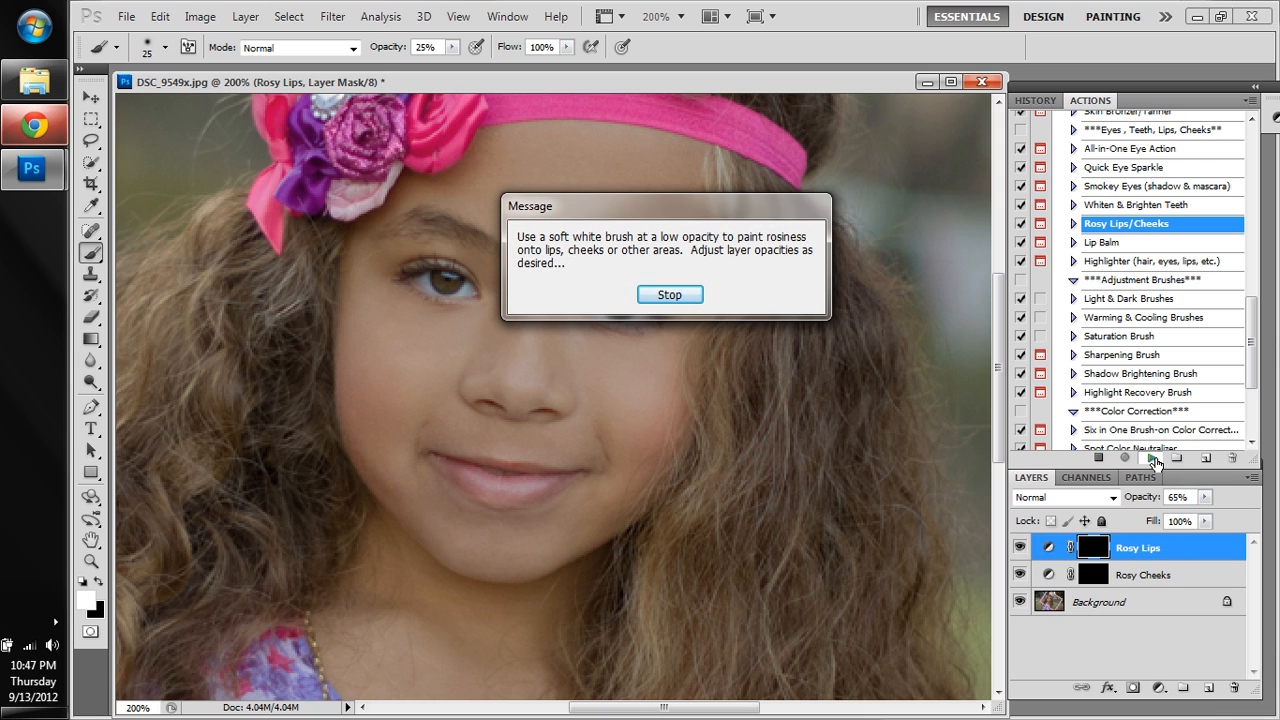
{"action": "key", "text": "Return"}
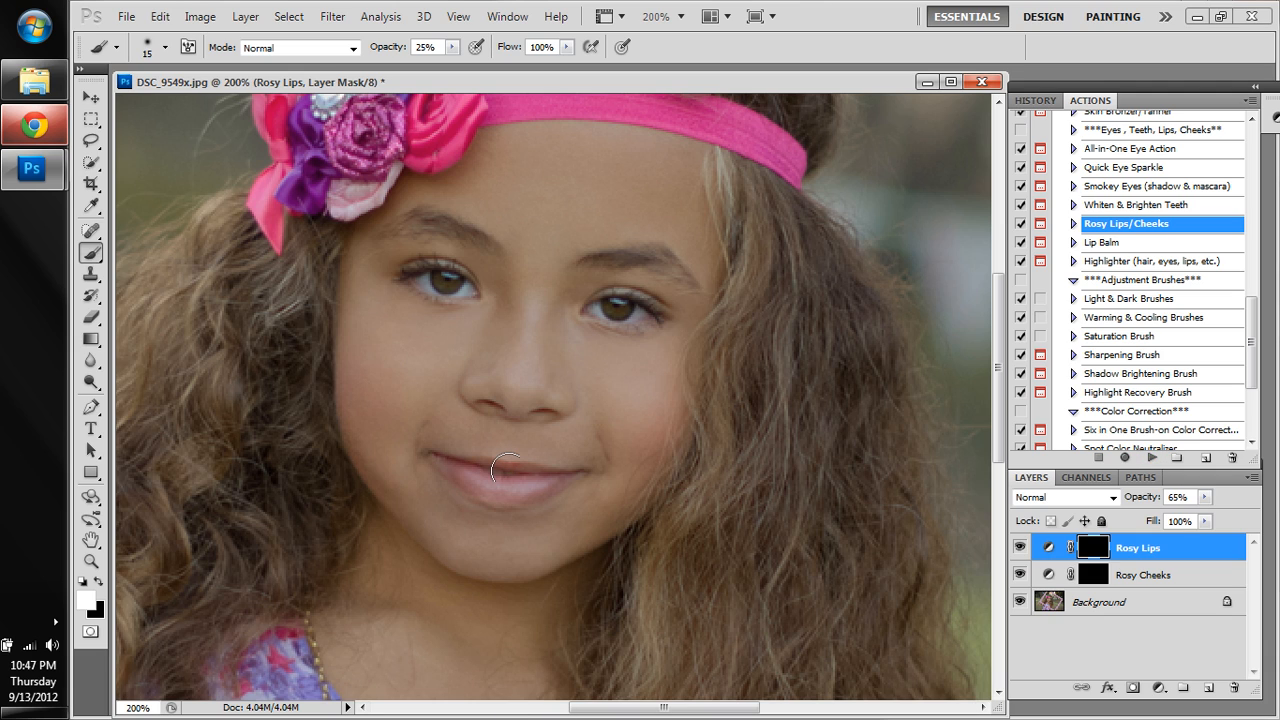
{"action": "mouse_move", "coordinate": [509, 466]}
{"action": "left_mouse_down"}
{"action": "mouse_move", "coordinate": [442, 458]}
{"action": "mouse_move", "coordinate": [539, 488]}
{"action": "mouse_move", "coordinate": [582, 475]}
{"action": "mouse_move", "coordinate": [454, 465]}
{"action": "mouse_move", "coordinate": [543, 482]}
{"action": "mouse_move", "coordinate": [510, 501]}
{"action": "mouse_move", "coordinate": [481, 495]}
{"action": "mouse_move", "coordinate": [545, 502]}
{"action": "mouse_move", "coordinate": [567, 473]}
{"action": "mouse_move", "coordinate": [475, 481]}
{"action": "left_mouse_up"}
Paint white over the cheeks on the Rosy Cheeks layer's mask with a 40 to 50 px brush at 25% opacity
{"action": "left_click", "coordinate": [1199, 574]}
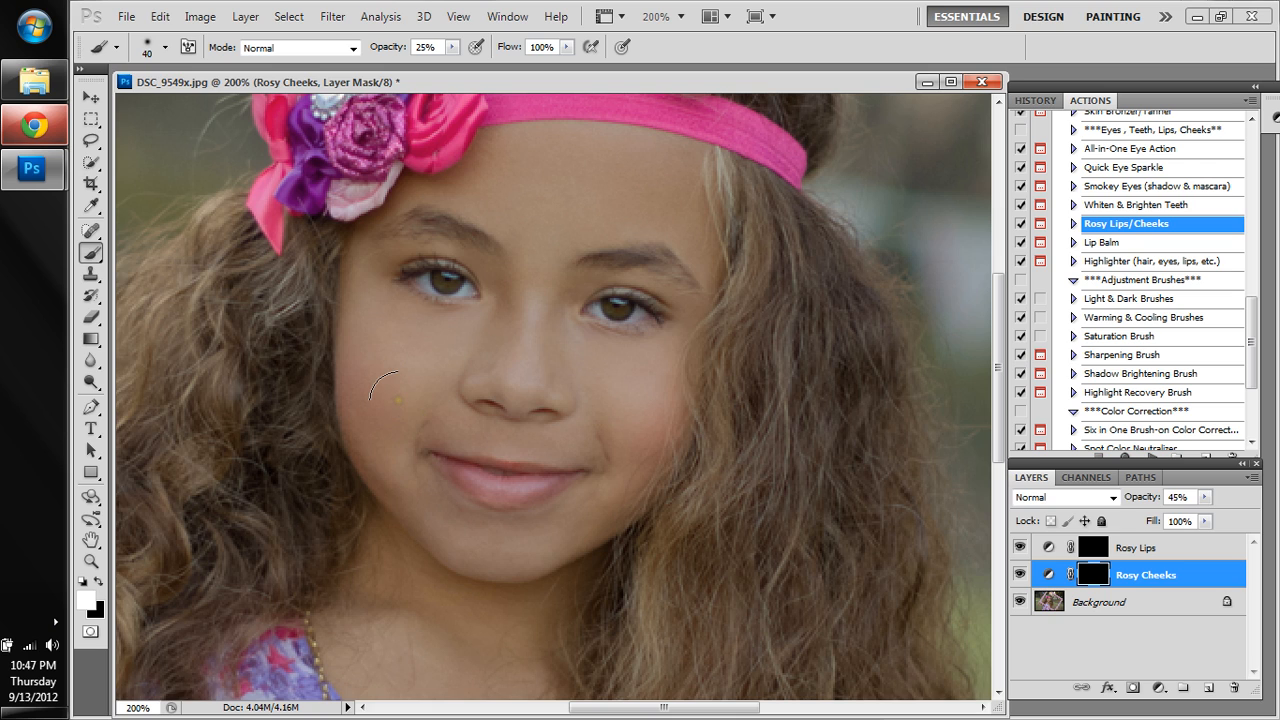
{"action": "mouse_move", "coordinate": [398, 397]}
{"action": "left_mouse_down"}
{"action": "mouse_move", "coordinate": [354, 337]}
{"action": "mouse_move", "coordinate": [363, 323]}
{"action": "mouse_move", "coordinate": [401, 412]}
{"action": "mouse_move", "coordinate": [340, 289]}
{"action": "left_mouse_up"}
{"action": "mouse_move", "coordinate": [373, 363]}
{"action": "left_mouse_down"}
{"action": "mouse_move", "coordinate": [388, 395]}
{"action": "mouse_move", "coordinate": [357, 330]}
{"action": "left_mouse_up"}
{"action": "key", "text": "ctrl+minus"}
{"action": "key", "text": "ctrl+plus"}
{"action": "key", "text": "ctrl+minus"}
{"action": "key", "text": "ctrl+minus"}
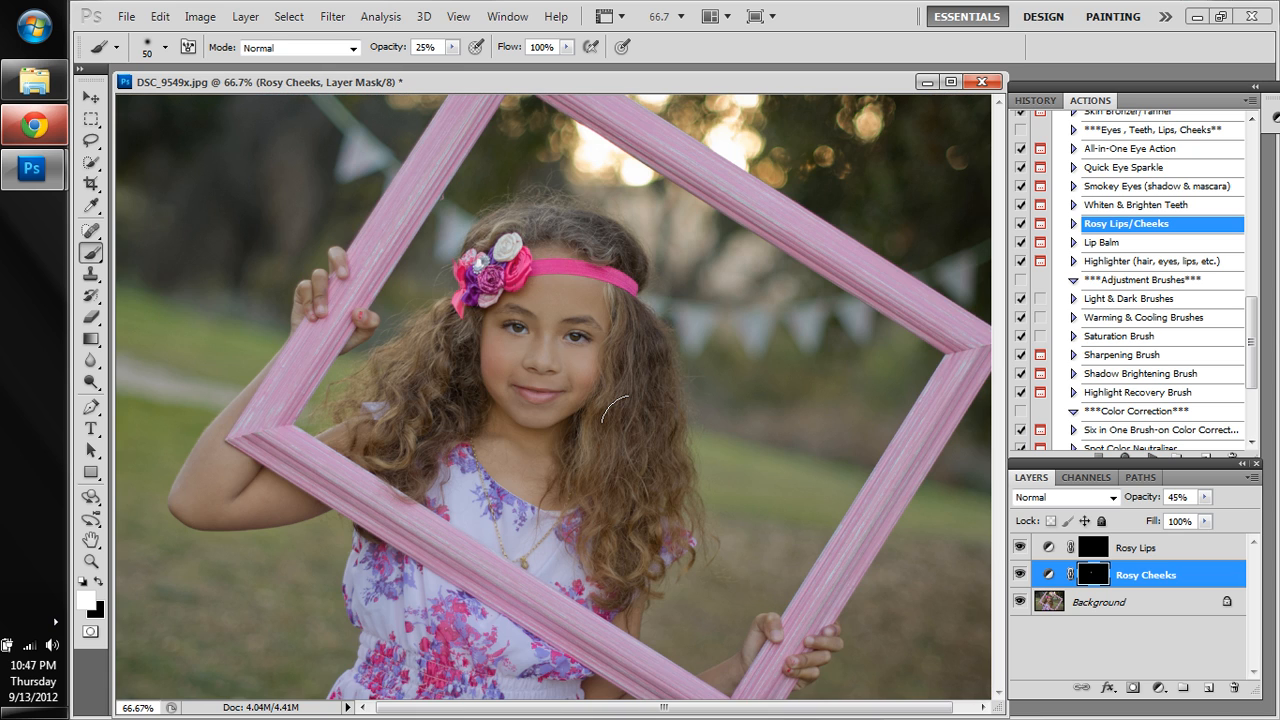
Flatten the image and run the Highlighter (hair, eyes, lips, etc.) action, dismissing its instruction message
{"action": "left_click", "coordinate": [245, 16]}
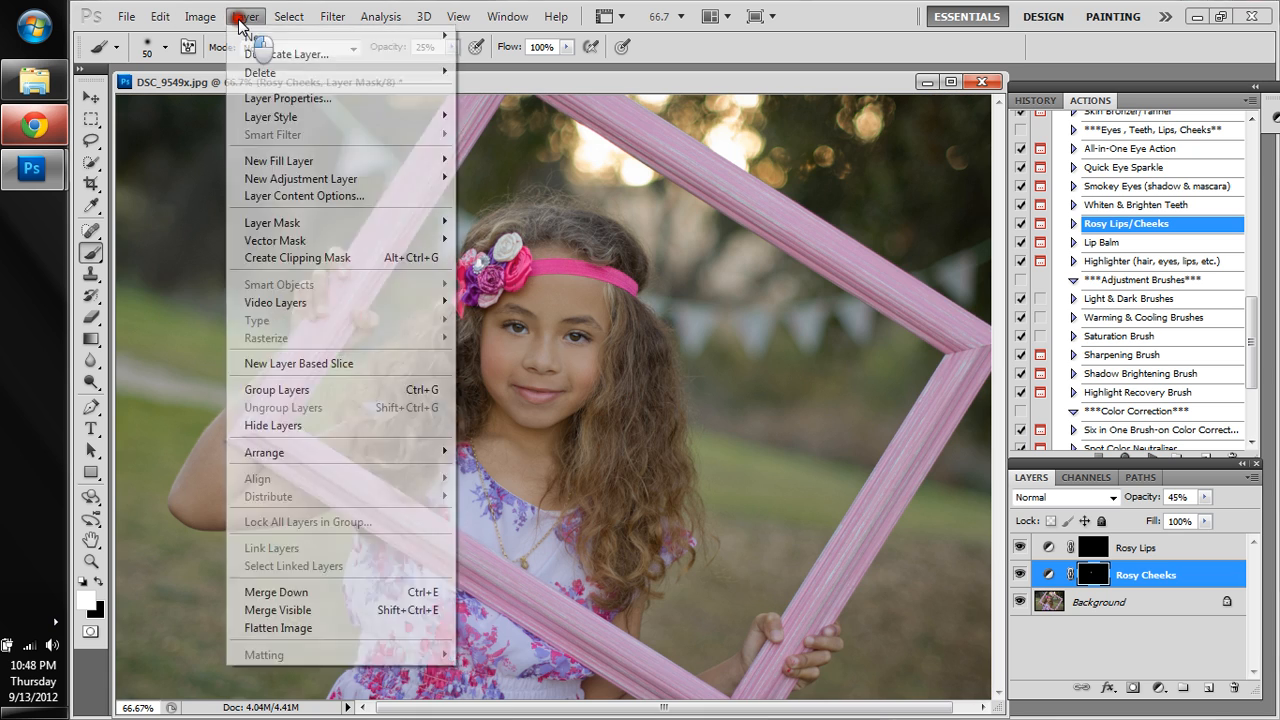
{"action": "left_click", "coordinate": [280, 628]}
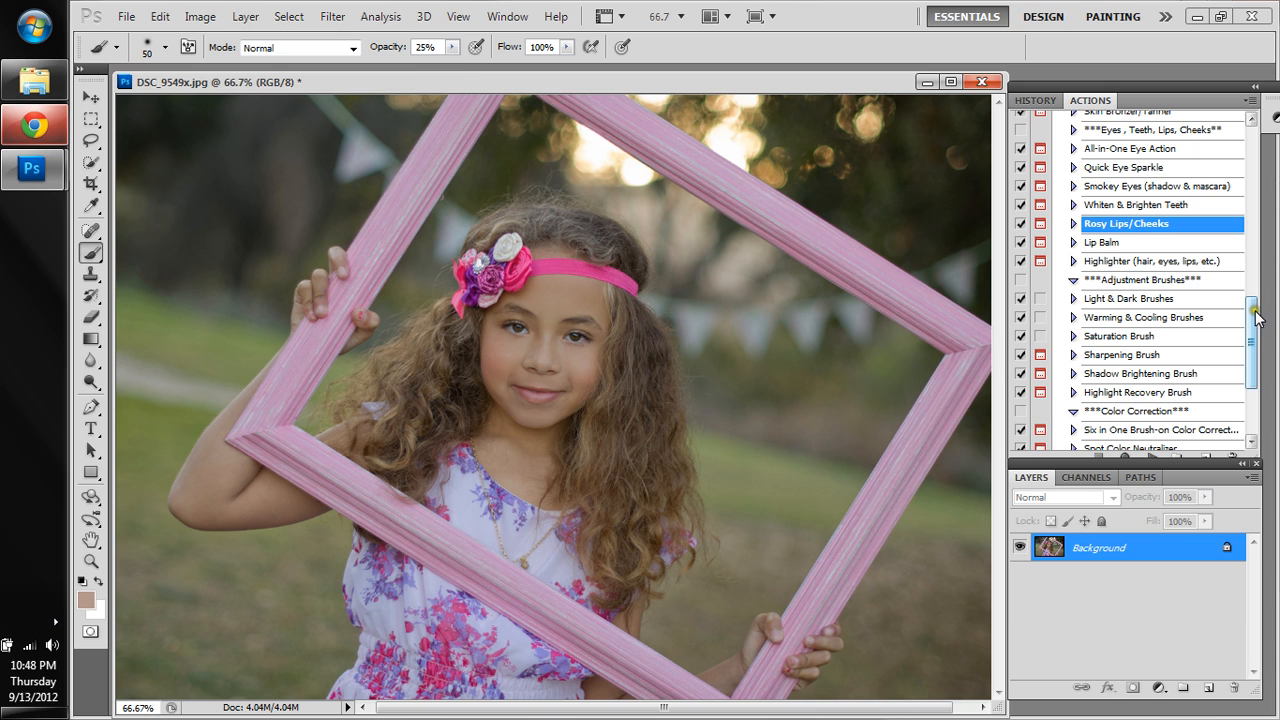
{"action": "key", "text": "ctrl+1"}
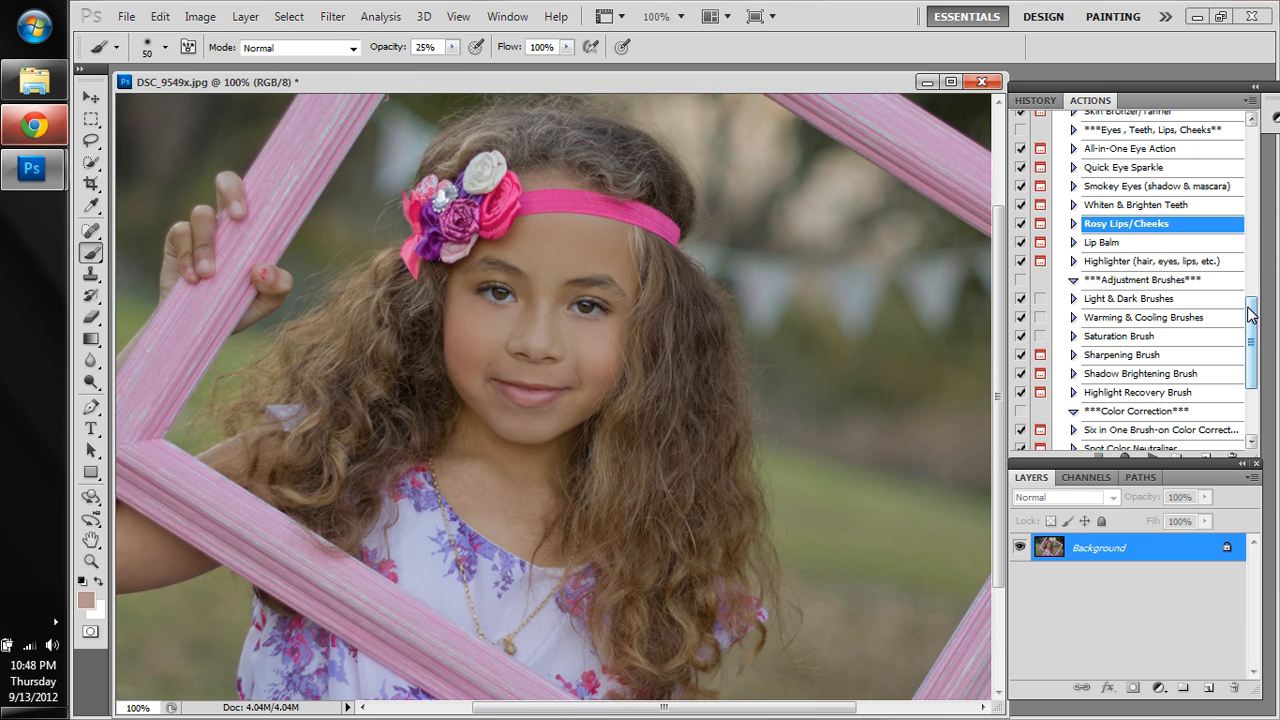
{"action": "mouse_move", "coordinate": [1248, 309]}
{"action": "left_mouse_down"}
{"action": "mouse_move", "coordinate": [1253, 367]}
{"action": "mouse_move", "coordinate": [1249, 329]}
{"action": "left_mouse_up"}
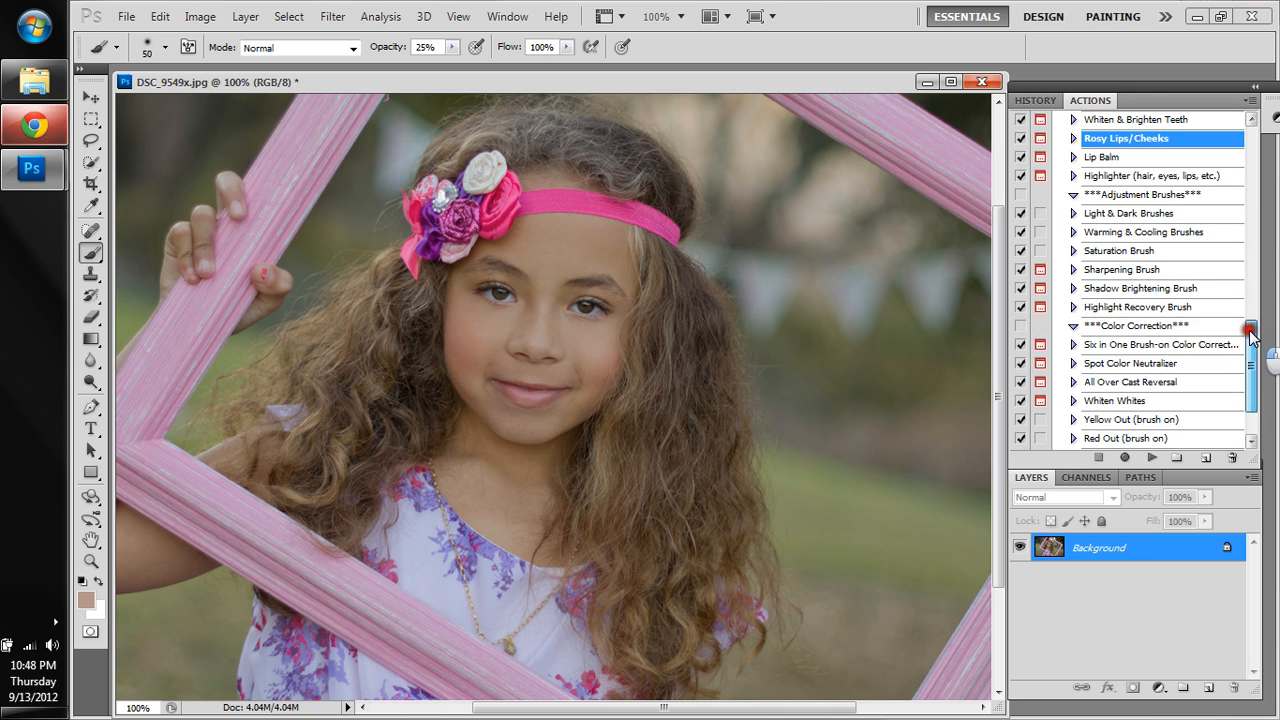
{"action": "left_click", "coordinate": [1196, 175]}
{"action": "left_click", "coordinate": [1156, 459]}
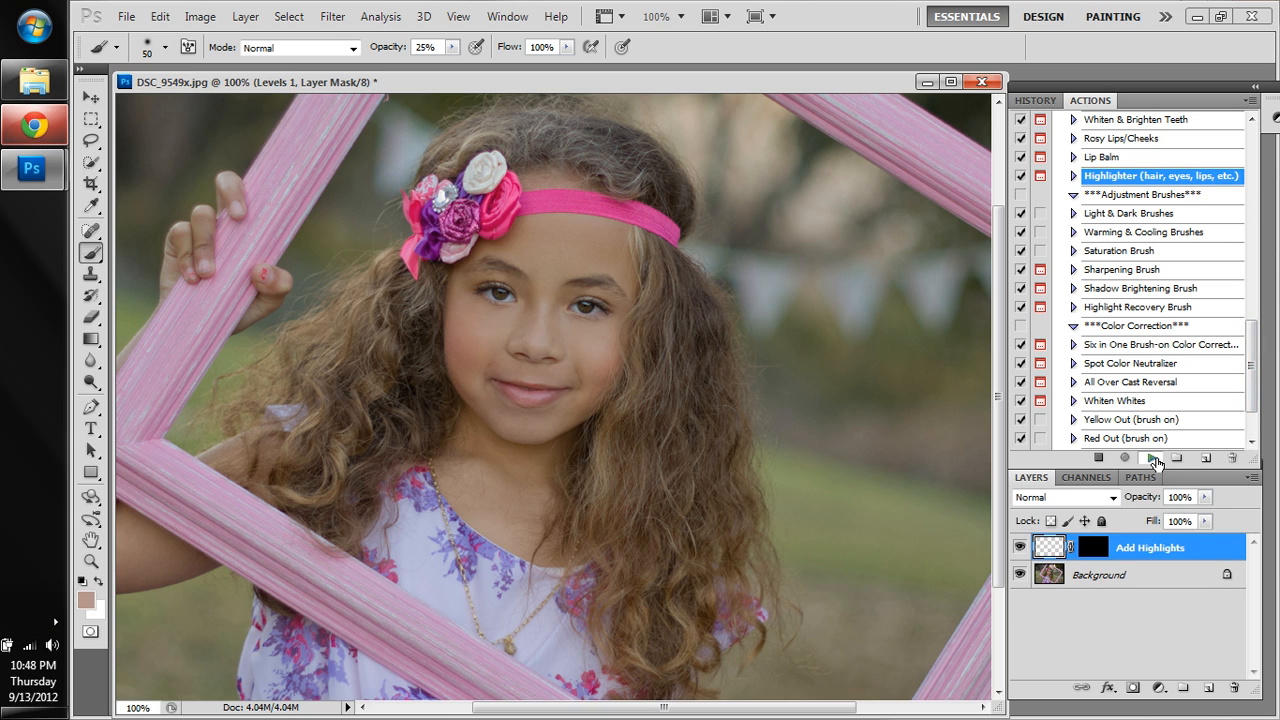
{"action": "key", "text": "Return"}
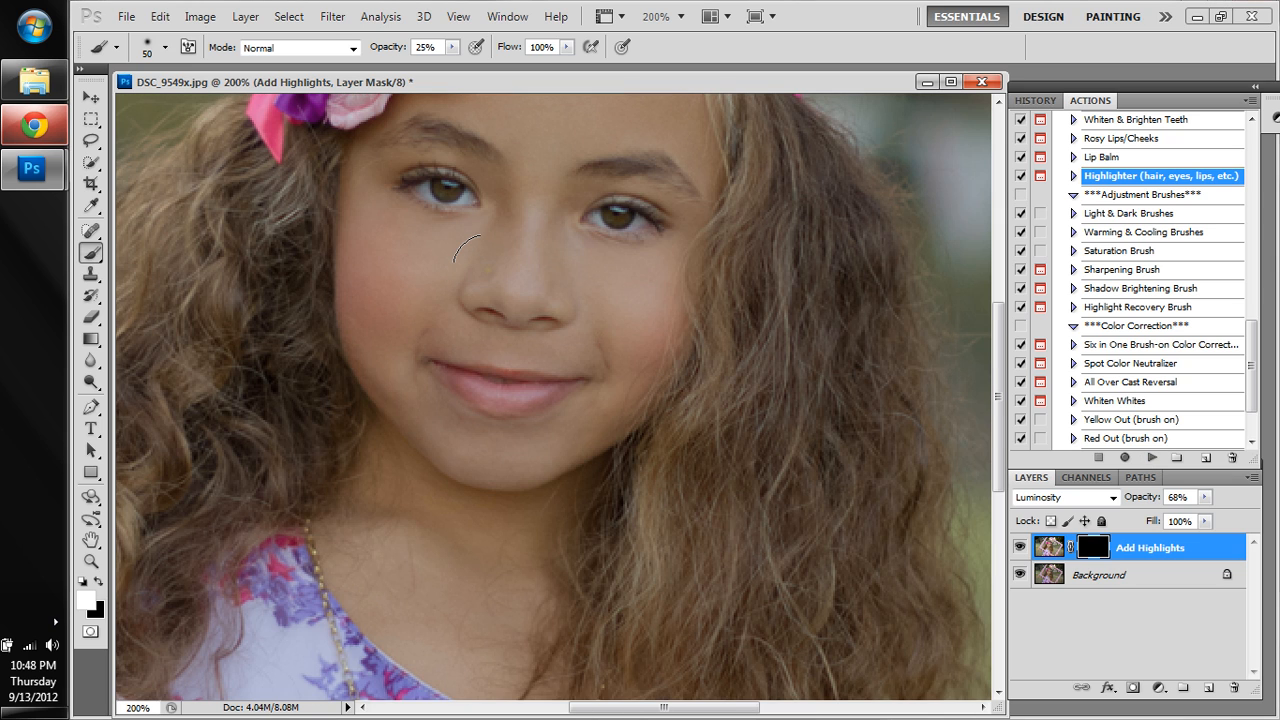
Paint white on the Add Highlights mask over the nose, chin, forehead and cheeks at 25% opacity, and compare with the layer hidden
{"action": "left_click", "coordinate": [523, 282]}
{"action": "left_click_drag", "start_coordinate": [523, 282], "coordinate": [536, 195]}
{"action": "key", "text": "ctrl+minus"}
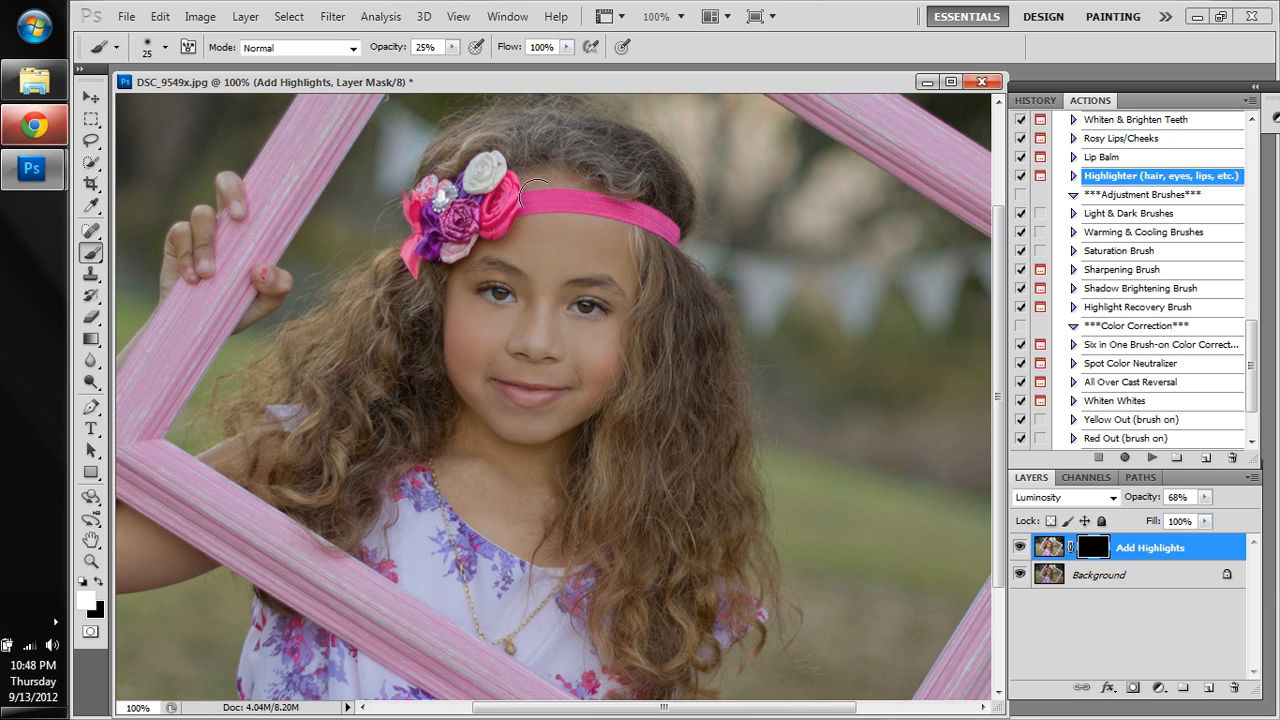
{"action": "key", "text": "bracketright"}
{"action": "left_click_drag", "start_coordinate": [543, 423], "coordinate": [529, 429]}
{"action": "mouse_move", "coordinate": [564, 252]}
{"action": "left_mouse_down"}
{"action": "mouse_move", "coordinate": [526, 249]}
{"action": "mouse_move", "coordinate": [566, 260]}
{"action": "left_mouse_up"}
{"action": "left_click_drag", "start_coordinate": [477, 314], "coordinate": [464, 298]}
{"action": "left_click_drag", "start_coordinate": [600, 336], "coordinate": [645, 355]}
{"action": "left_click", "coordinate": [1020, 547]}
{"action": "left_click", "coordinate": [1020, 547]}
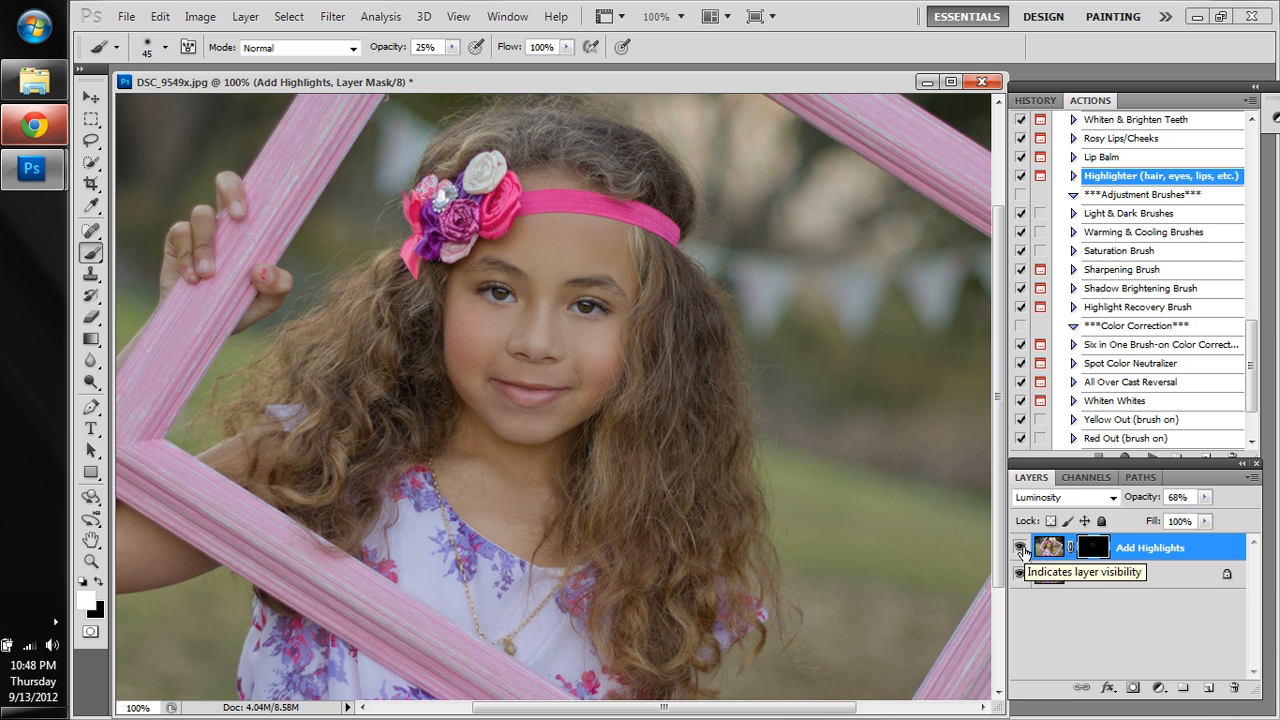
Flatten the highlights into the image and reset the colours with white as the foreground
{"action": "key", "text": "ctrl+minus"}
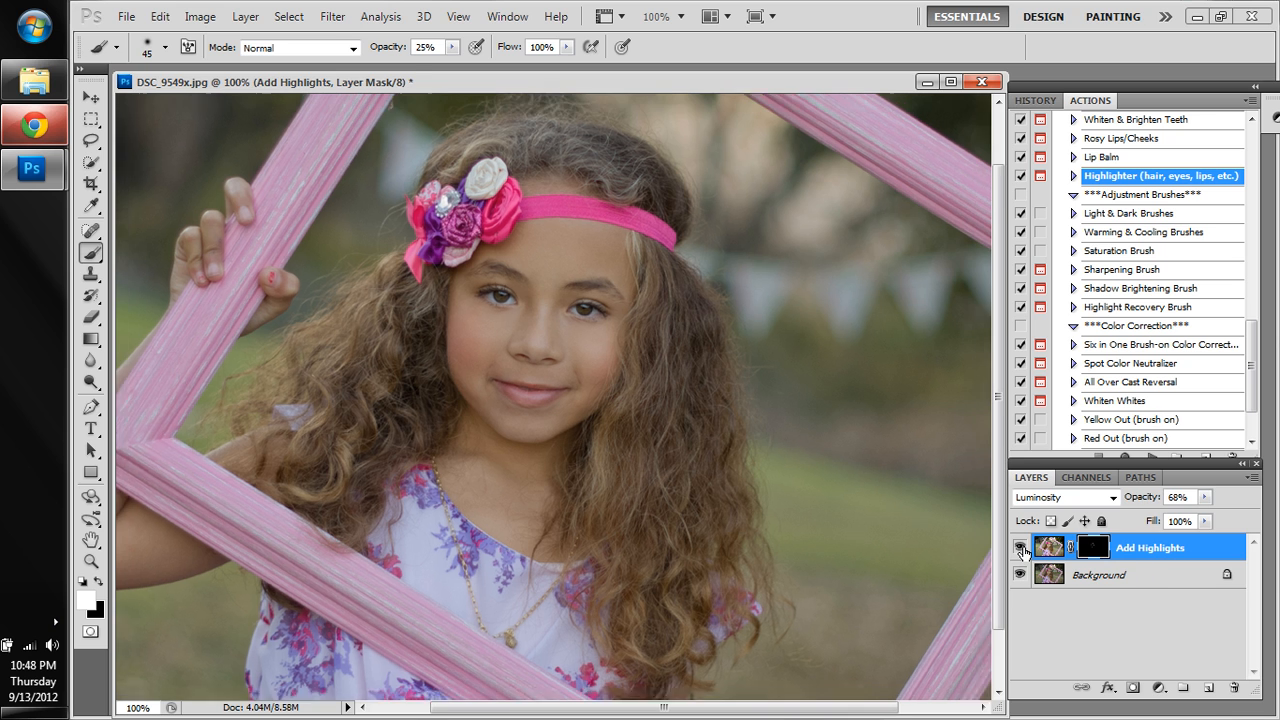
{"action": "left_click", "coordinate": [245, 16]}
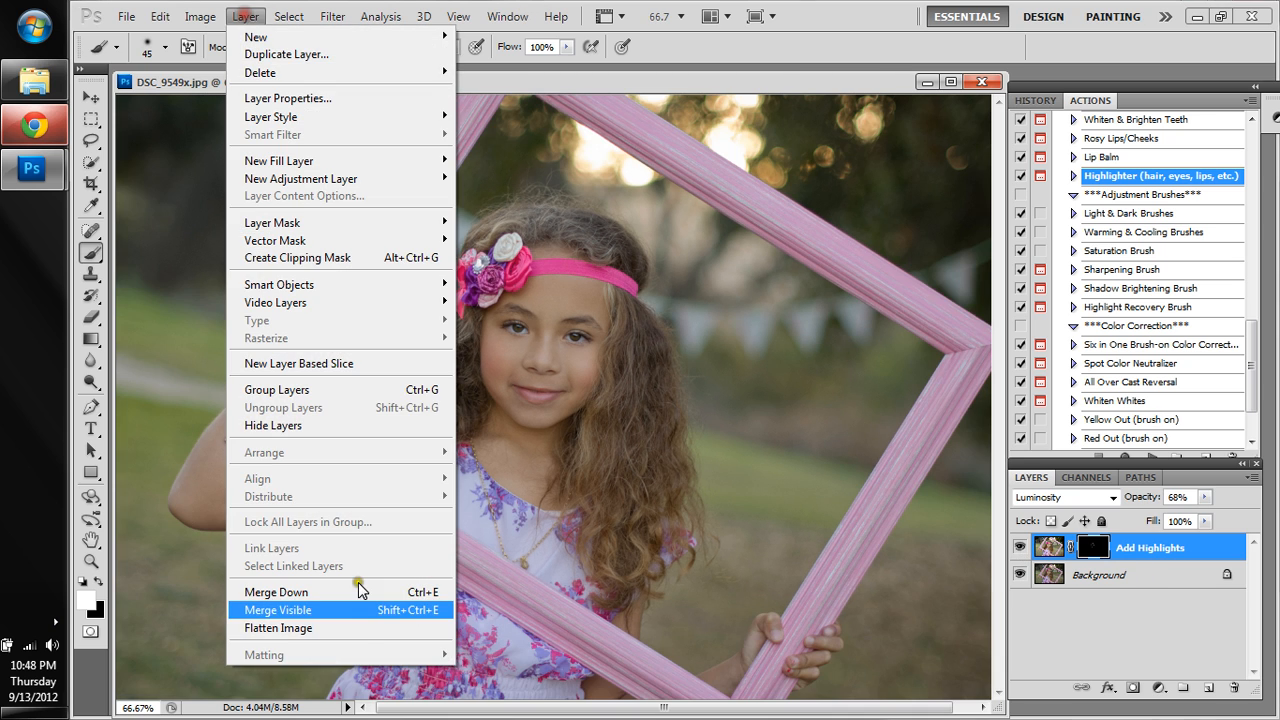
{"action": "left_click", "coordinate": [362, 625]}
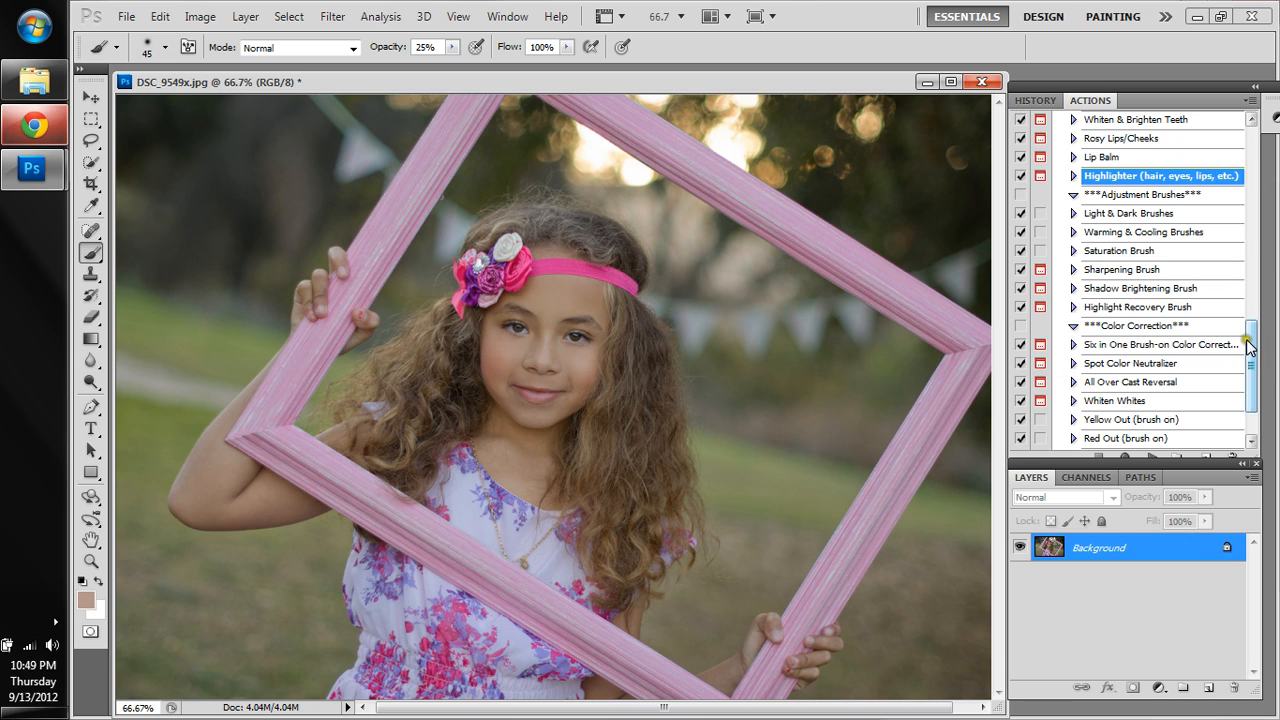
{"action": "scroll", "coordinate": [1245, 350], "scroll_direction": "down", "scroll_amount": 2}
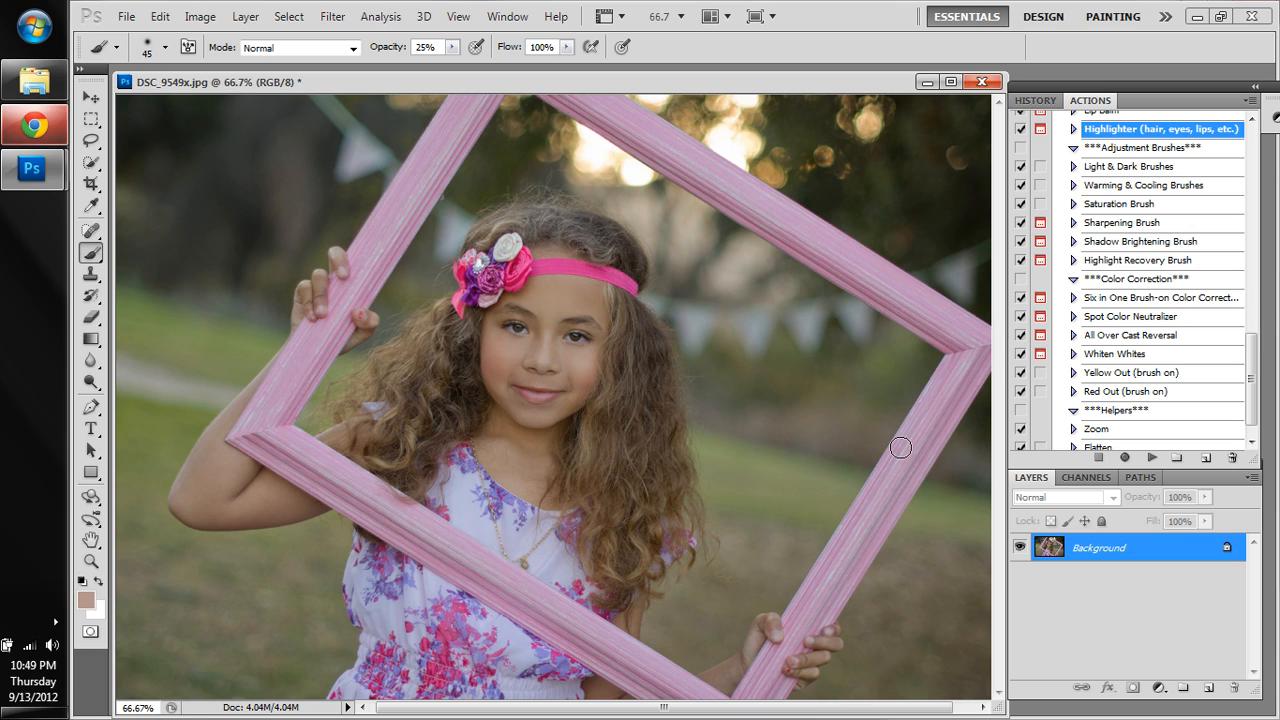
{"action": "key", "text": "d"}
{"action": "key", "text": "x"}
Run the Florabella Clean Color action from the Florabella Retouch & Makeover set
{"action": "left_click_drag", "start_coordinate": [1252, 371], "coordinate": [1255, 245]}
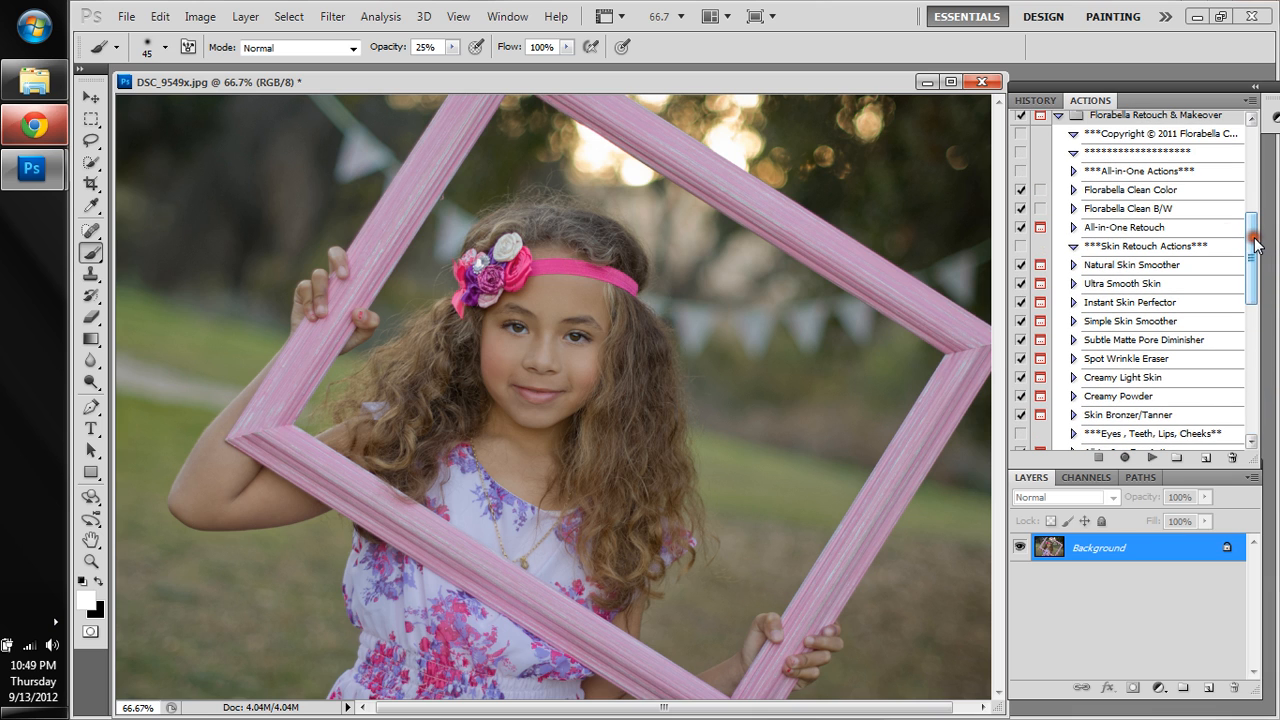
{"action": "left_click", "coordinate": [1179, 190]}
{"action": "left_click", "coordinate": [1150, 458]}
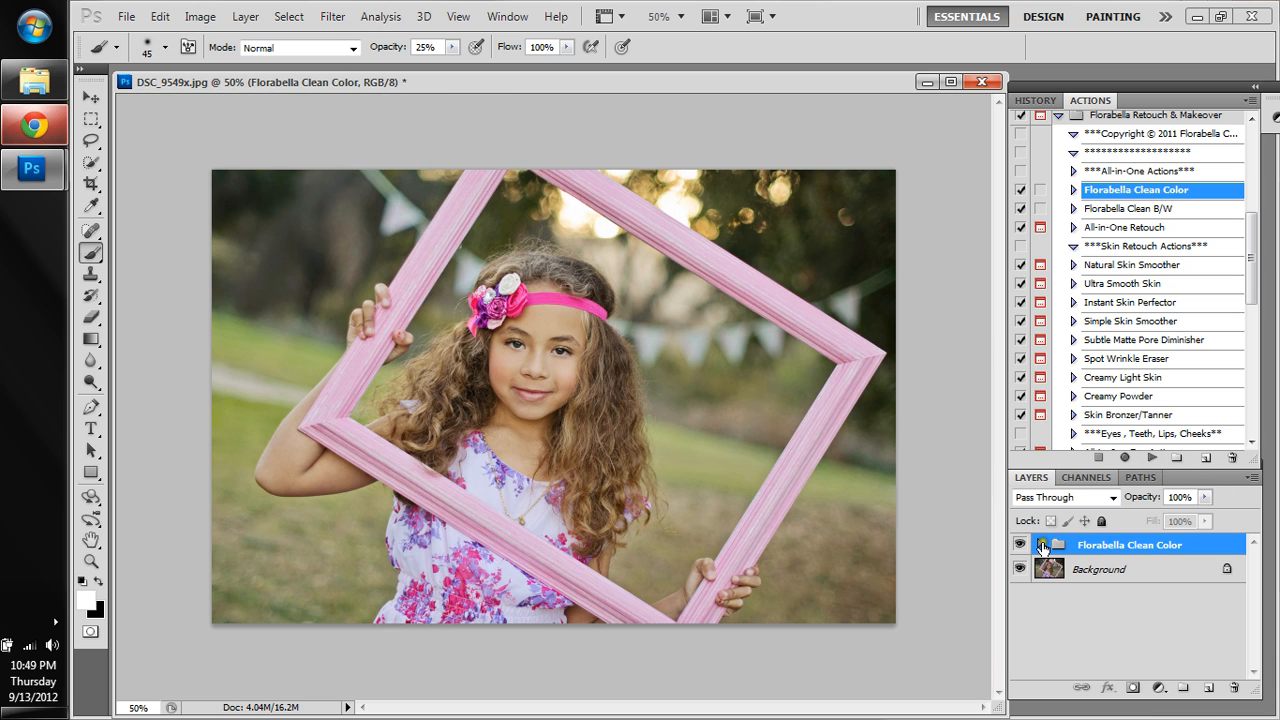
Expand the Florabella Clean Color group and set the Lighten layer's opacity to 25%
{"action": "left_click", "coordinate": [1040, 545]}
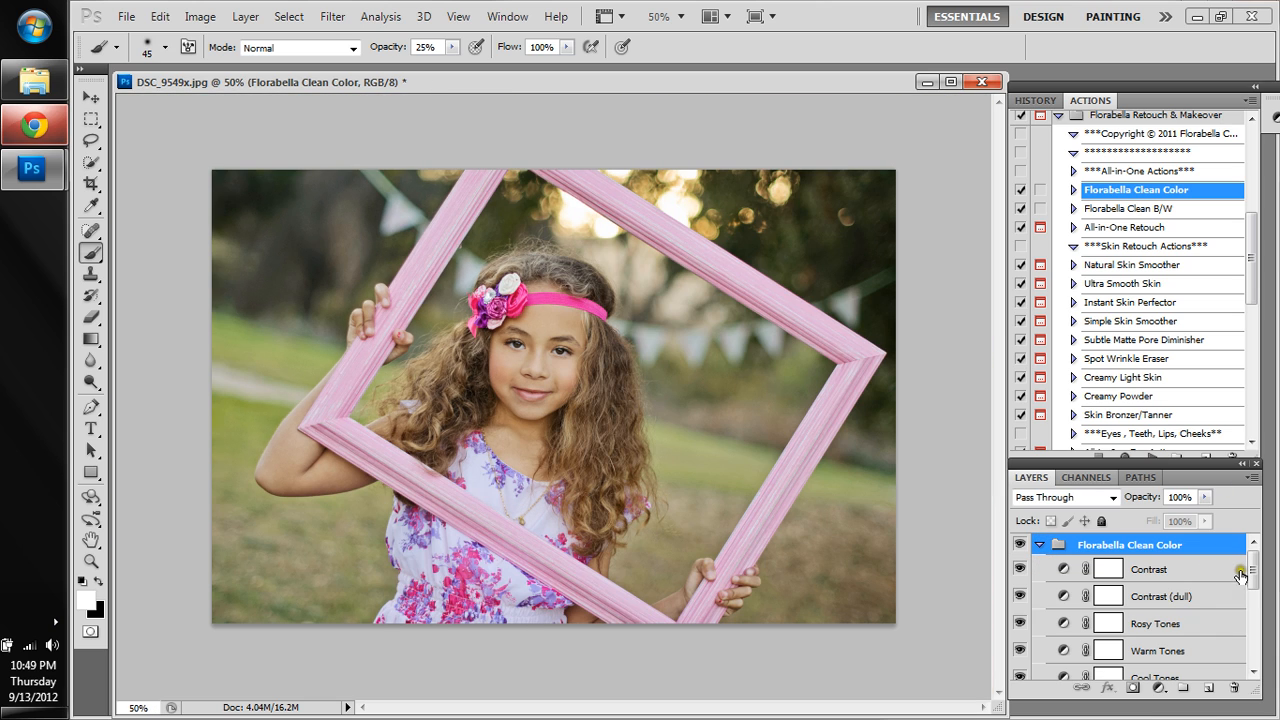
{"action": "left_click_drag", "start_coordinate": [1250, 570], "coordinate": [1255, 628]}
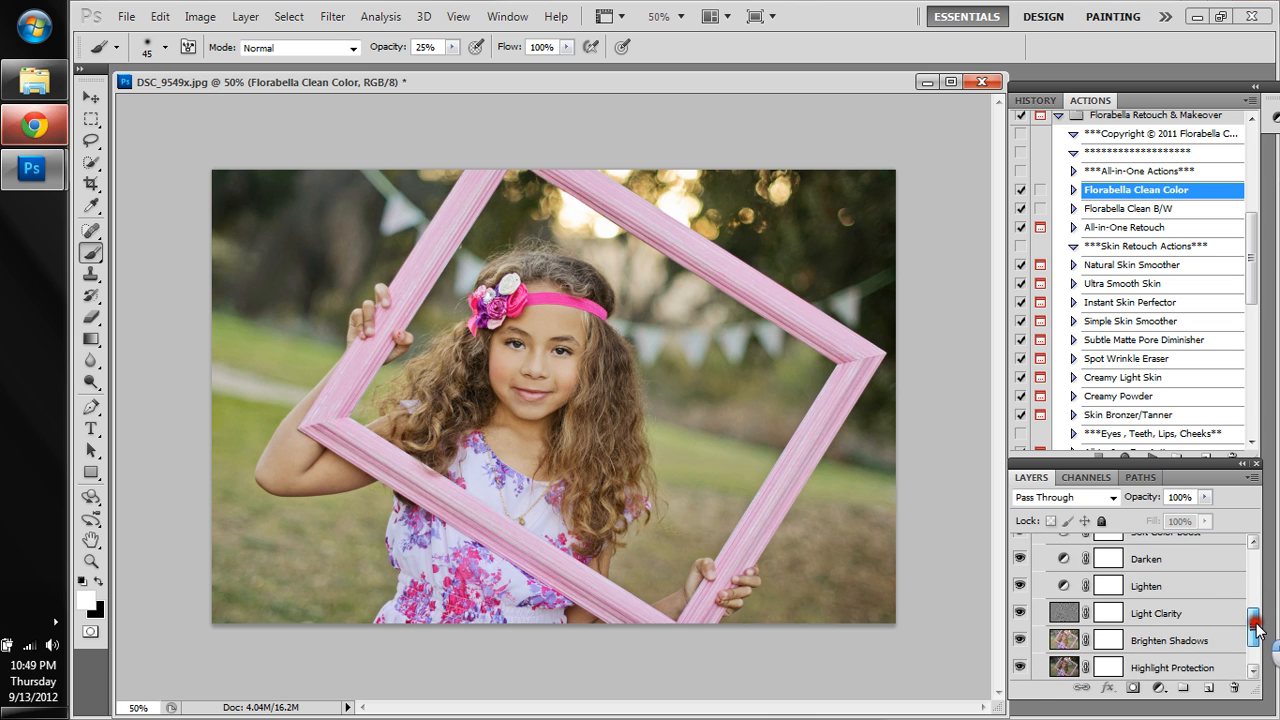
{"action": "left_click", "coordinate": [1200, 585]}
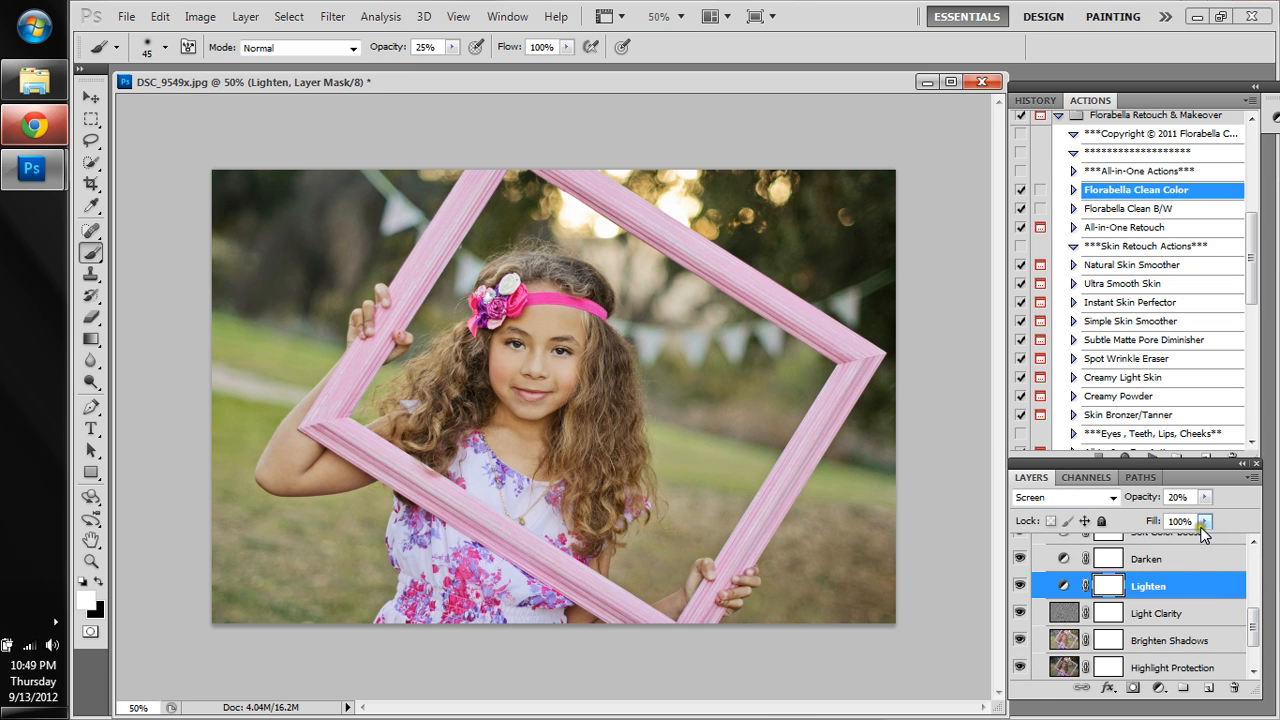
{"action": "left_click", "coordinate": [1192, 497]}
{"action": "type", "text": "25"}
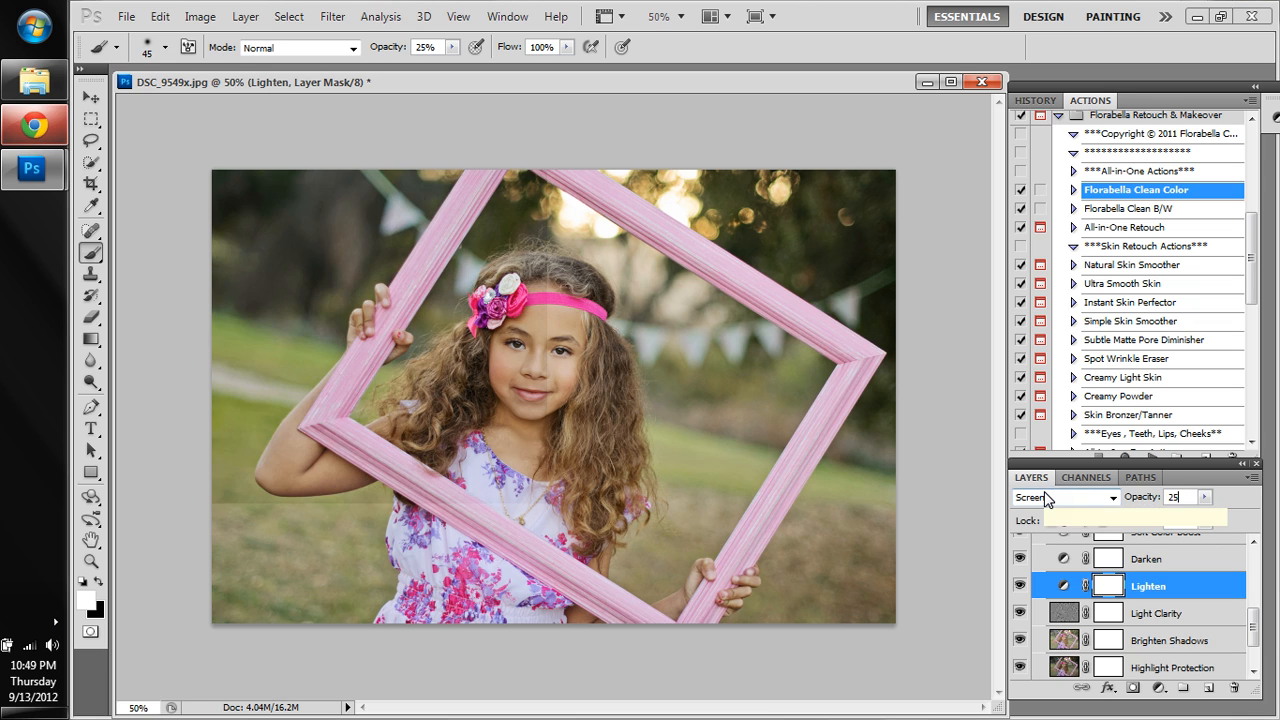
{"action": "key", "text": "Return"}
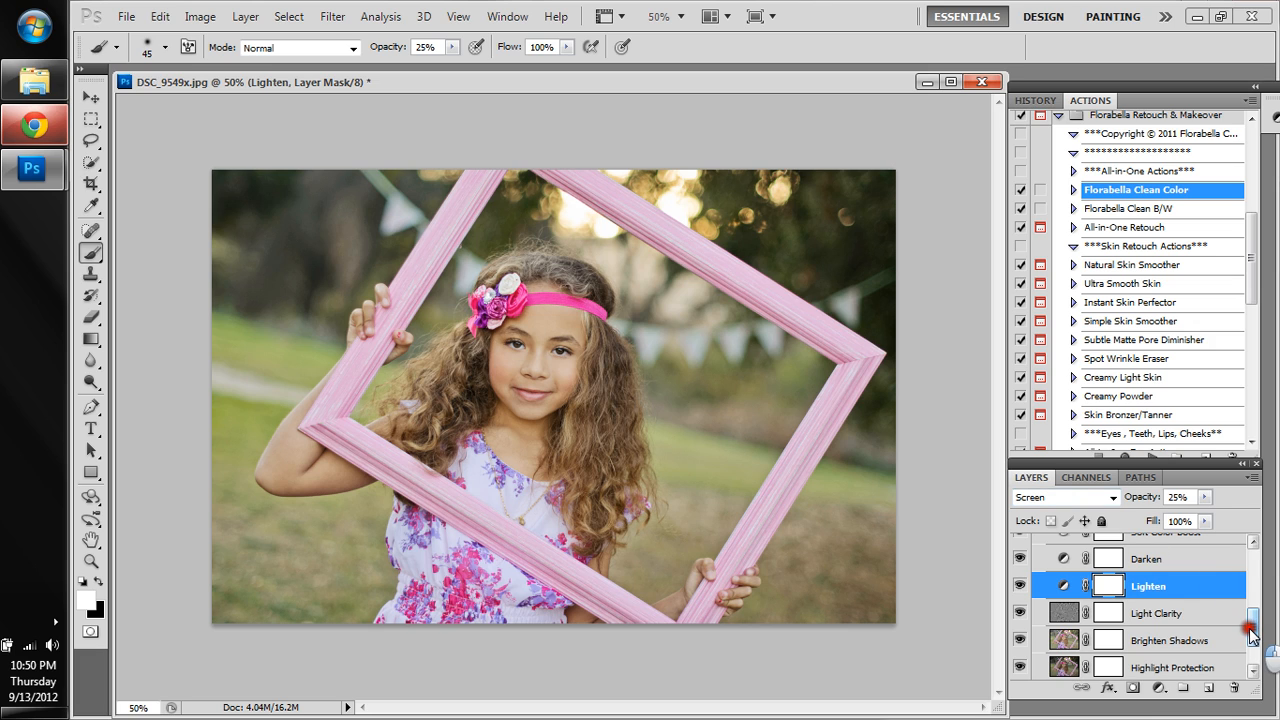
Check the opacities of the Highlight Protection and Auto Histogram Fix layers
{"action": "left_click_drag", "start_coordinate": [1250, 620], "coordinate": [1250, 648]}
{"action": "left_click", "coordinate": [1208, 622]}
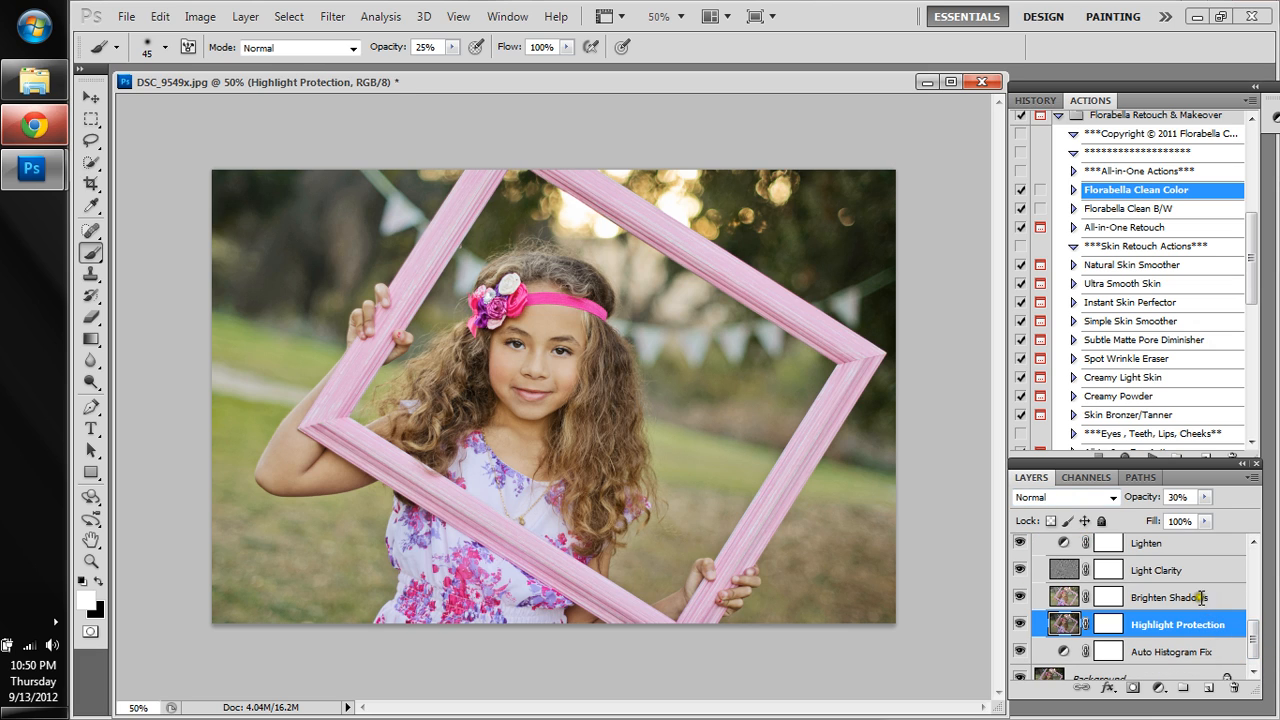
{"action": "left_click", "coordinate": [1188, 652]}
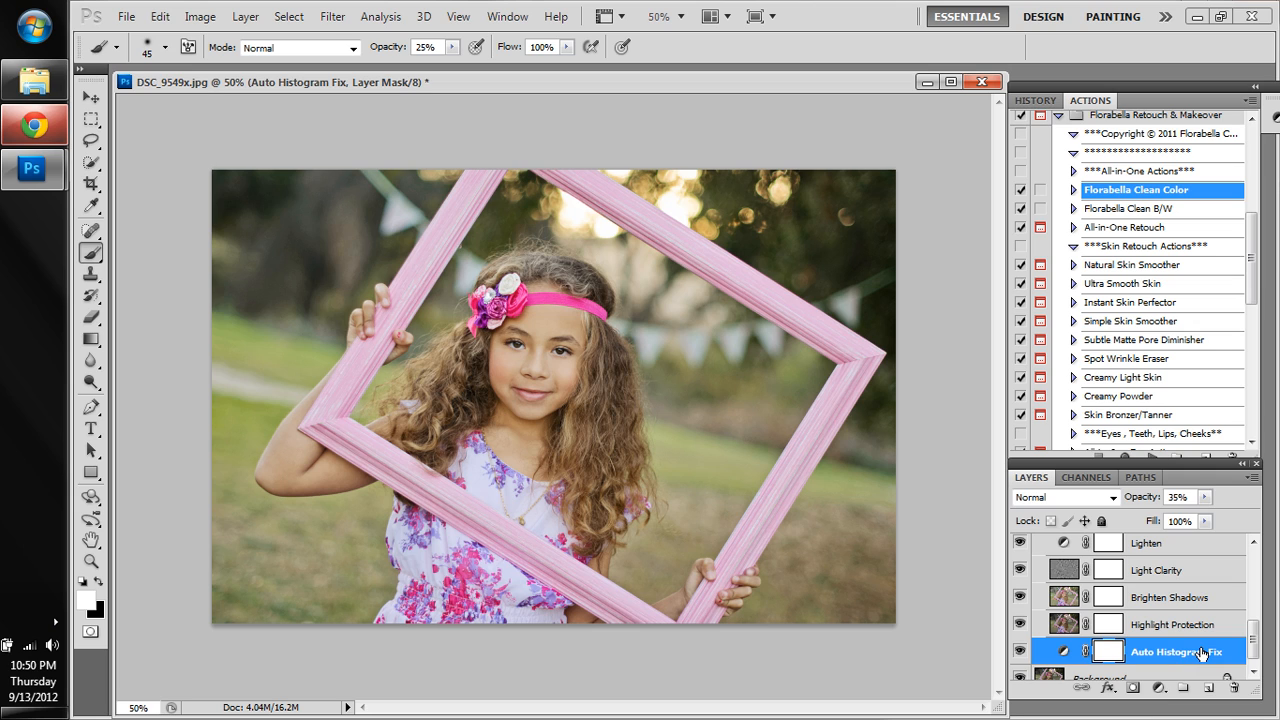
Set the Soft Color Boost layer's opacity to 50% and compare the image with the layer hidden and shown
{"action": "scroll", "coordinate": [1253, 637], "scroll_direction": "up", "scroll_amount": 2}
{"action": "scroll", "coordinate": [1255, 637], "scroll_direction": "up", "scroll_amount": 3}
{"action": "scroll", "coordinate": [1254, 620], "scroll_direction": "up", "scroll_amount": 3}
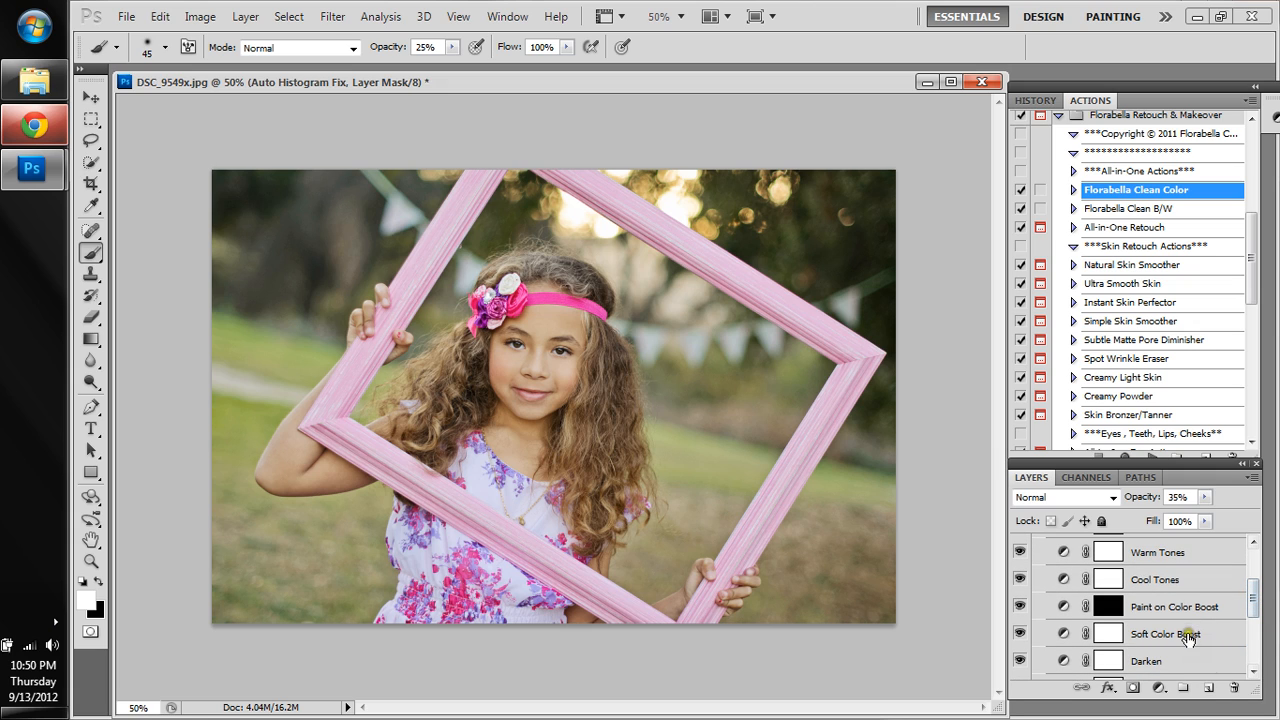
{"action": "left_click", "coordinate": [1188, 636]}
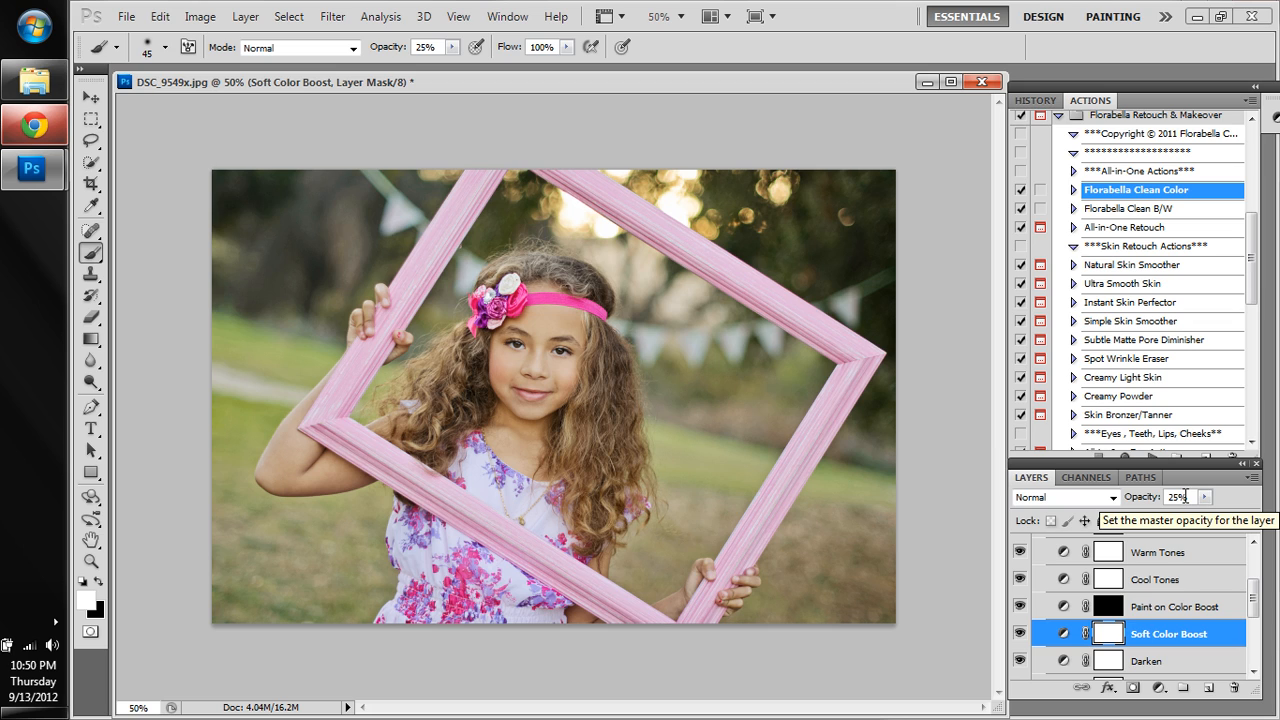
{"action": "left_click", "coordinate": [1180, 497]}
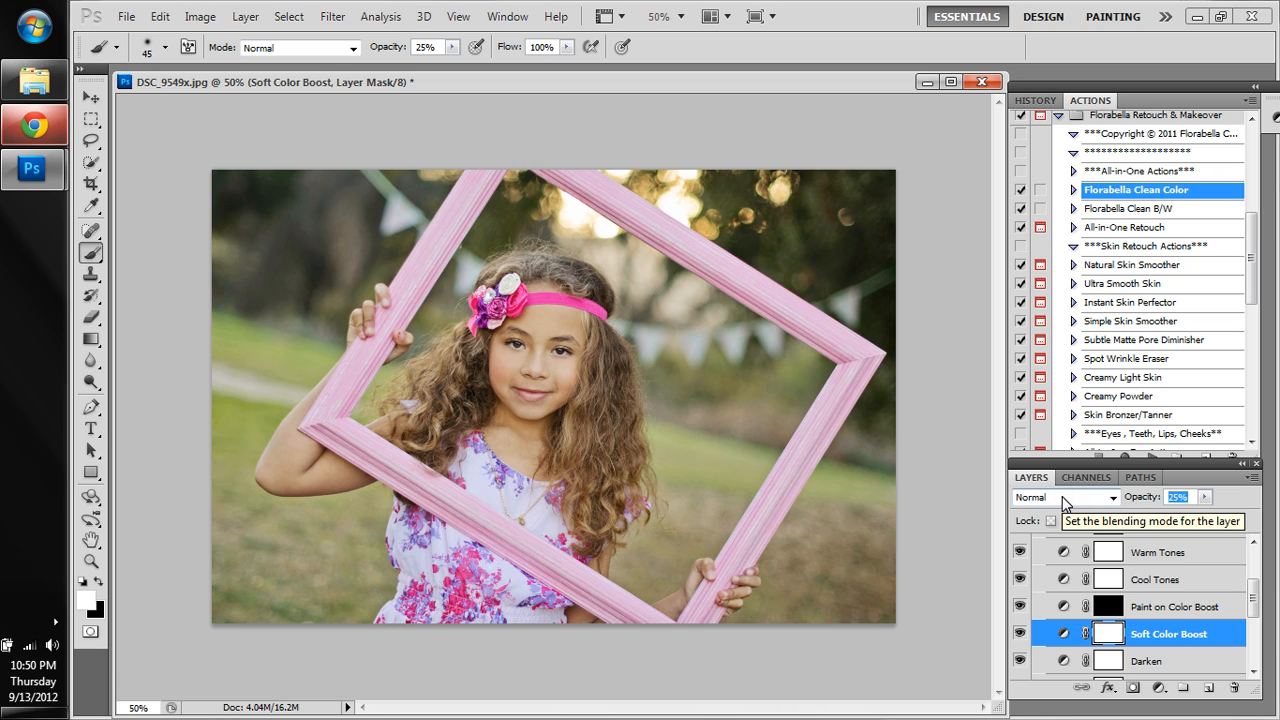
{"action": "type", "text": "50"}
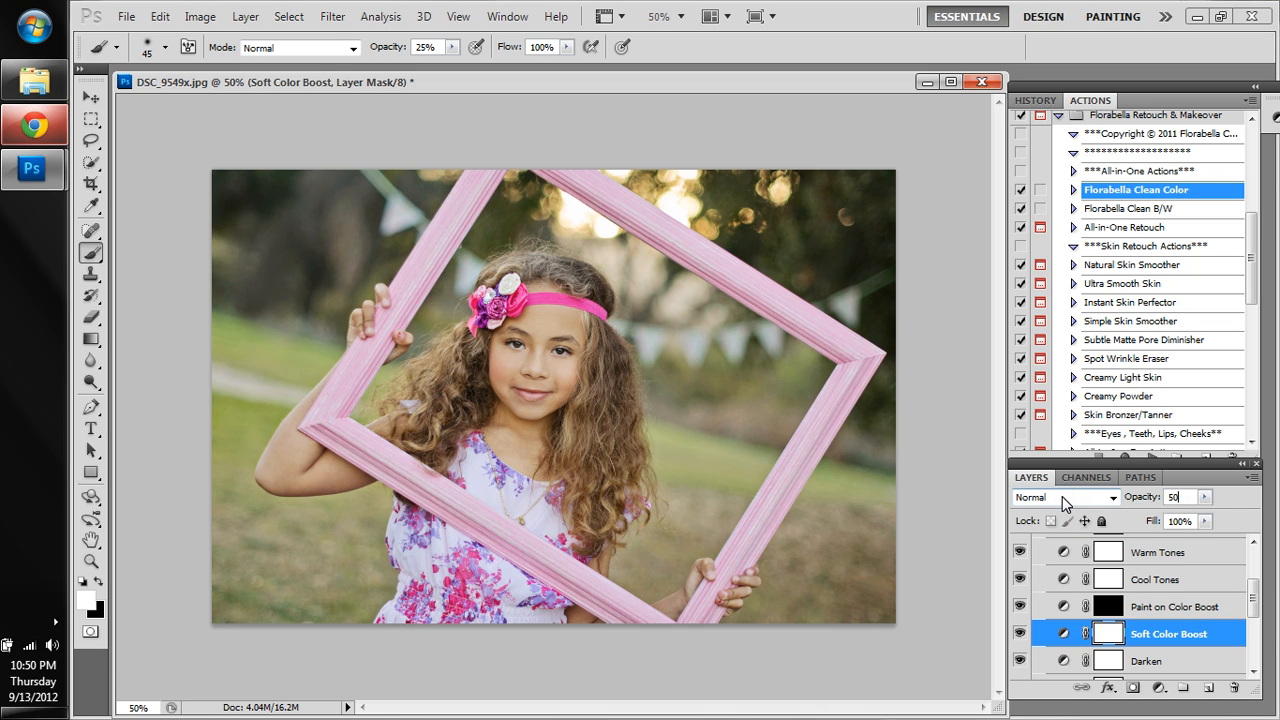
{"action": "key", "text": "Return"}
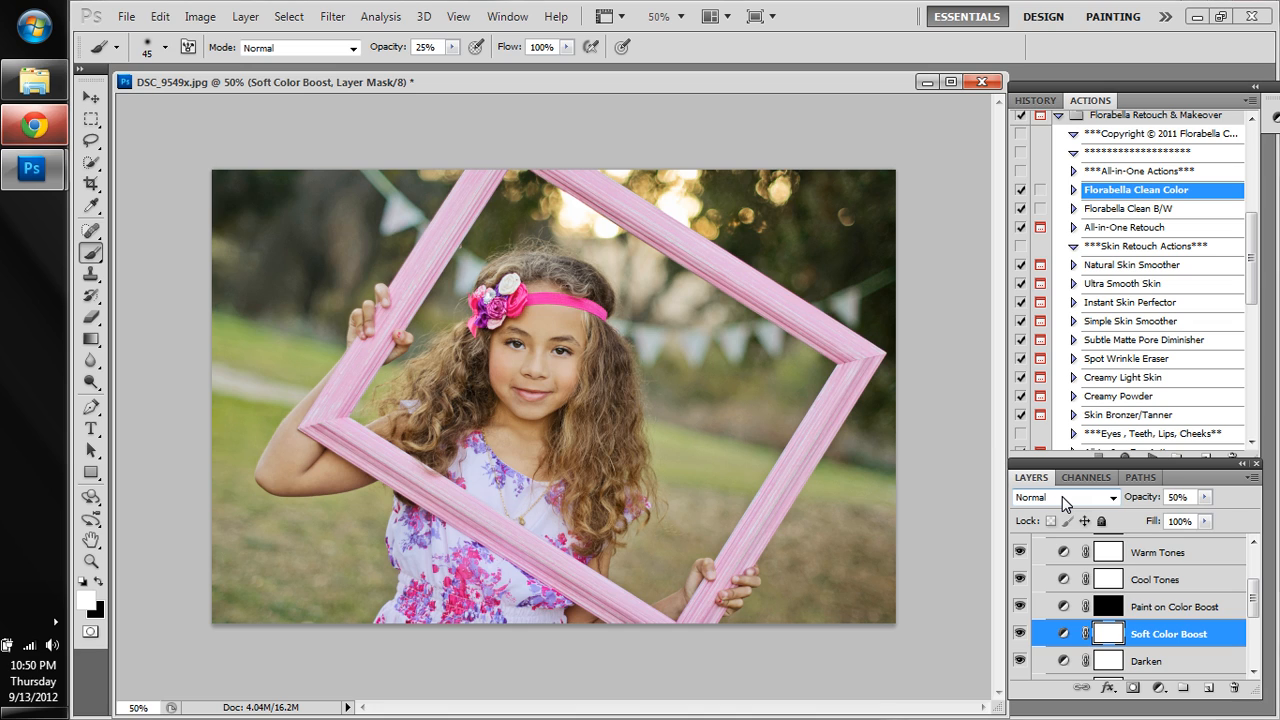
{"action": "left_click", "coordinate": [1020, 634]}
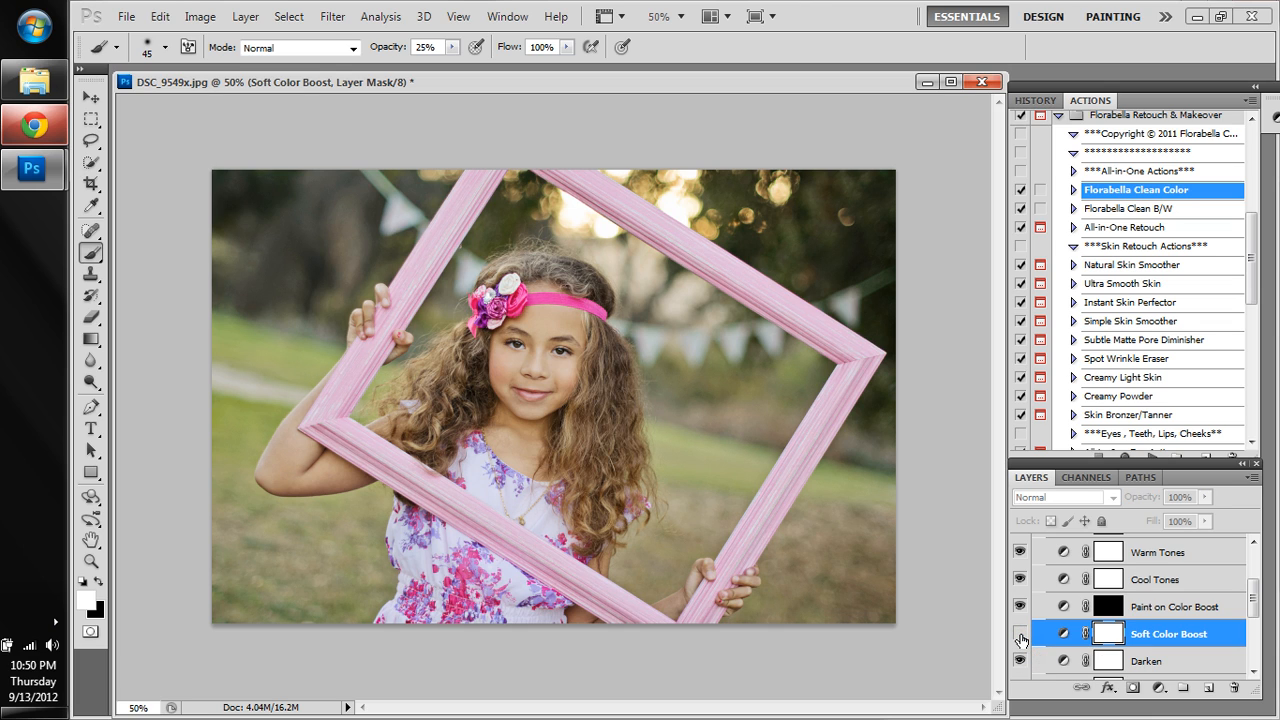
{"action": "left_click", "coordinate": [1020, 636]}
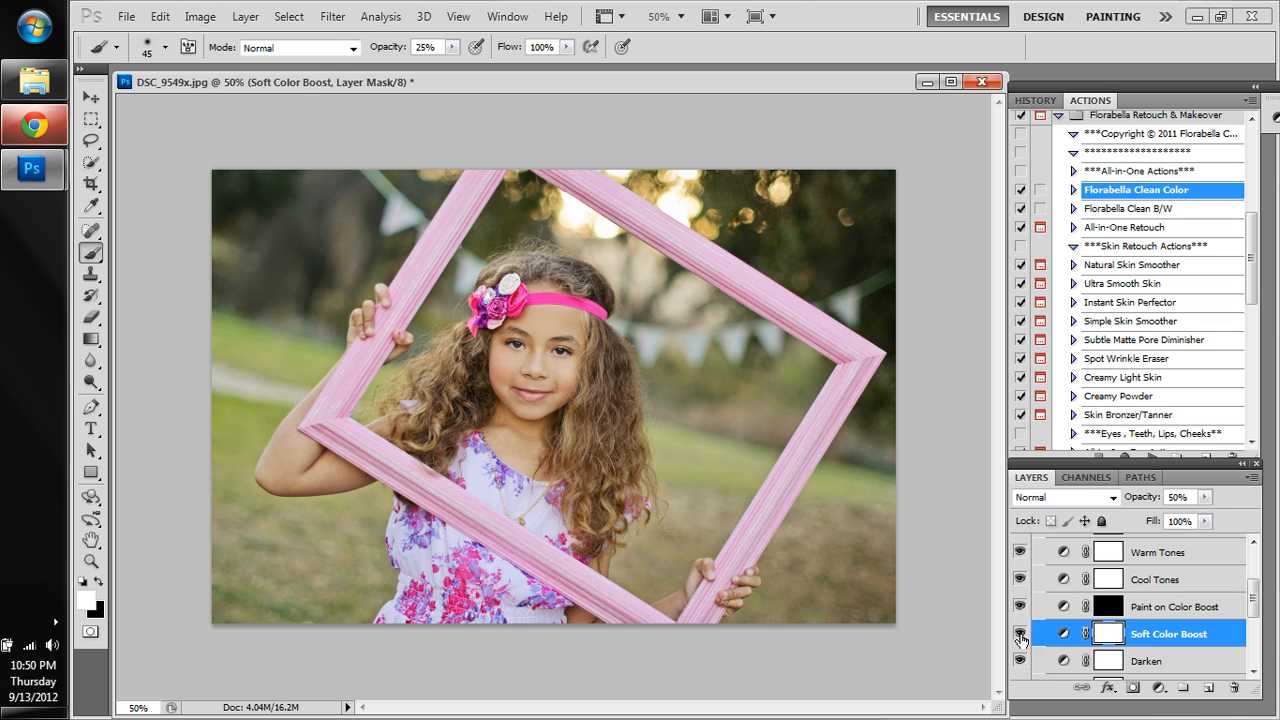
{"action": "left_click", "coordinate": [1020, 634]}
{"action": "left_click", "coordinate": [1020, 634]}
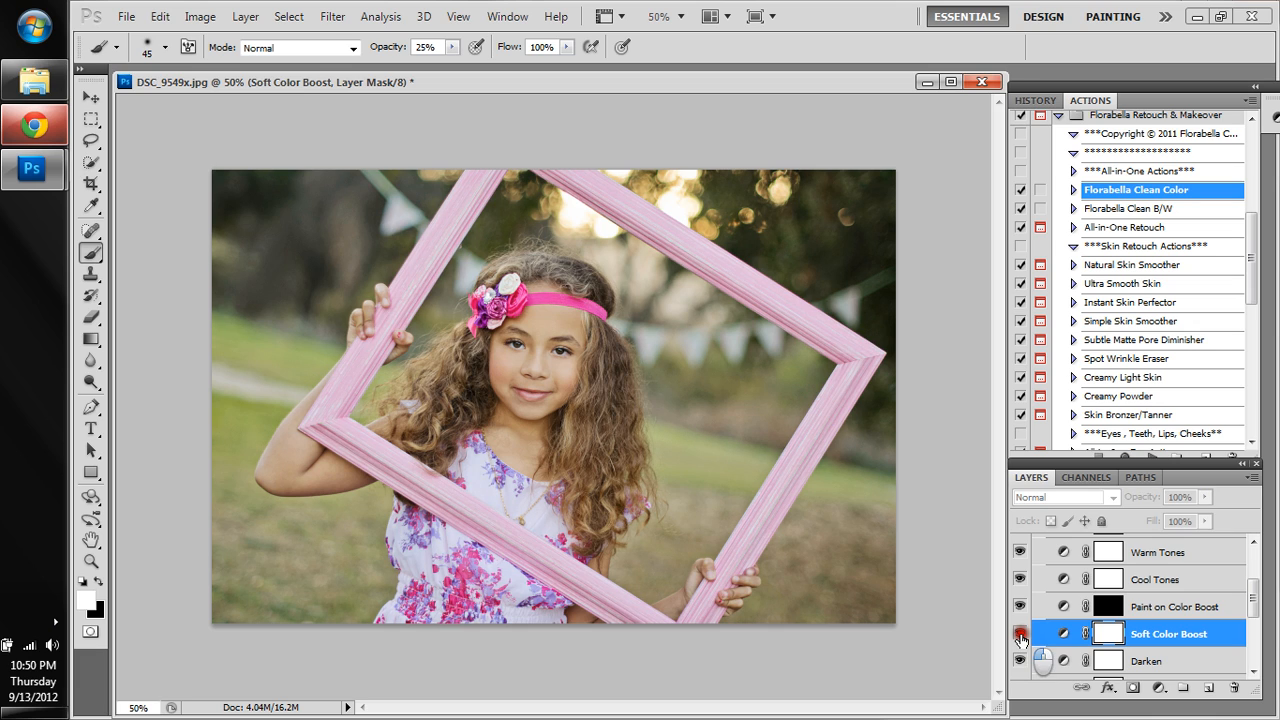
Paint white on the Paint on Color Boost layer's mask over the floral dress with a 70 px brush at 25% opacity
{"action": "left_click", "coordinate": [1160, 607]}
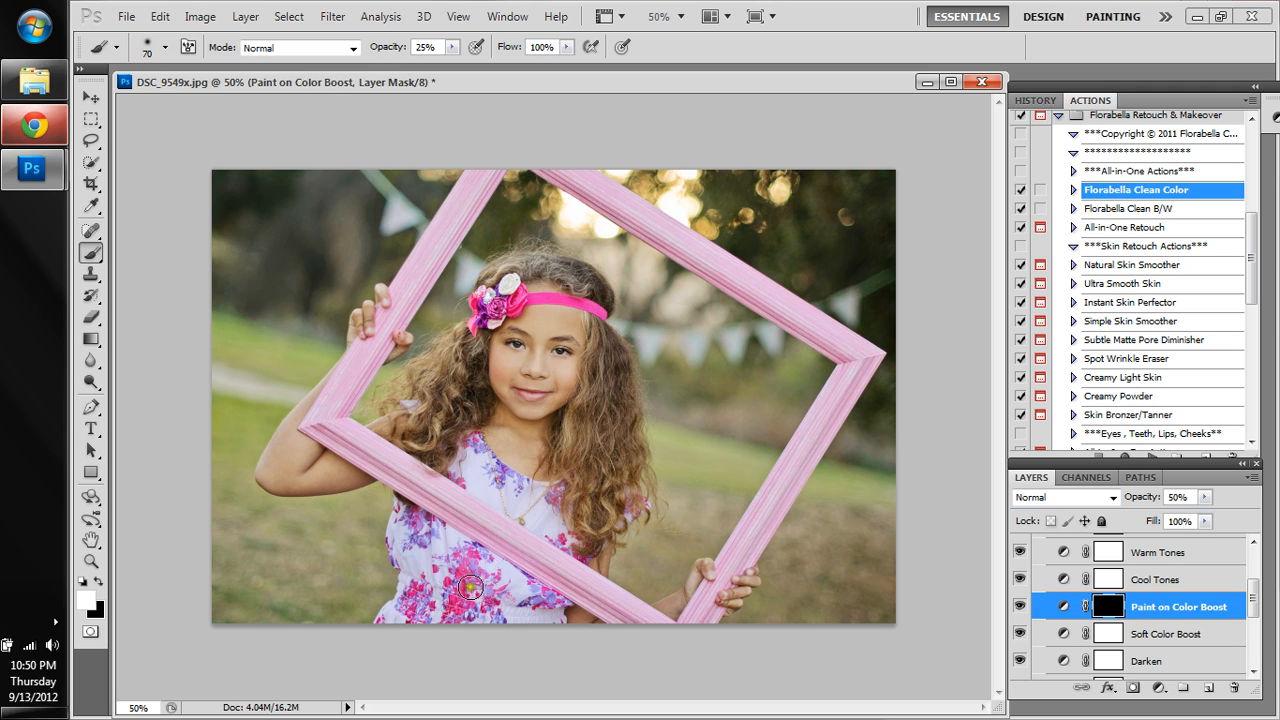
{"action": "mouse_move", "coordinate": [470, 588]}
{"action": "left_mouse_down"}
{"action": "mouse_move", "coordinate": [390, 499]}
{"action": "mouse_move", "coordinate": [532, 604]}
{"action": "mouse_move", "coordinate": [470, 581]}
{"action": "mouse_move", "coordinate": [418, 539]}
{"action": "mouse_move", "coordinate": [406, 597]}
{"action": "mouse_move", "coordinate": [384, 620]}
{"action": "mouse_move", "coordinate": [541, 620]}
{"action": "mouse_move", "coordinate": [467, 563]}
{"action": "mouse_move", "coordinate": [525, 623]}
{"action": "mouse_move", "coordinate": [473, 589]}
{"action": "mouse_move", "coordinate": [404, 508]}
{"action": "mouse_move", "coordinate": [504, 498]}
{"action": "mouse_move", "coordinate": [454, 464]}
{"action": "mouse_move", "coordinate": [469, 434]}
{"action": "mouse_move", "coordinate": [550, 509]}
{"action": "mouse_move", "coordinate": [459, 459]}
{"action": "mouse_move", "coordinate": [576, 548]}
{"action": "mouse_move", "coordinate": [559, 518]}
{"action": "mouse_move", "coordinate": [583, 547]}
{"action": "mouse_move", "coordinate": [645, 499]}
{"action": "left_mouse_up"}
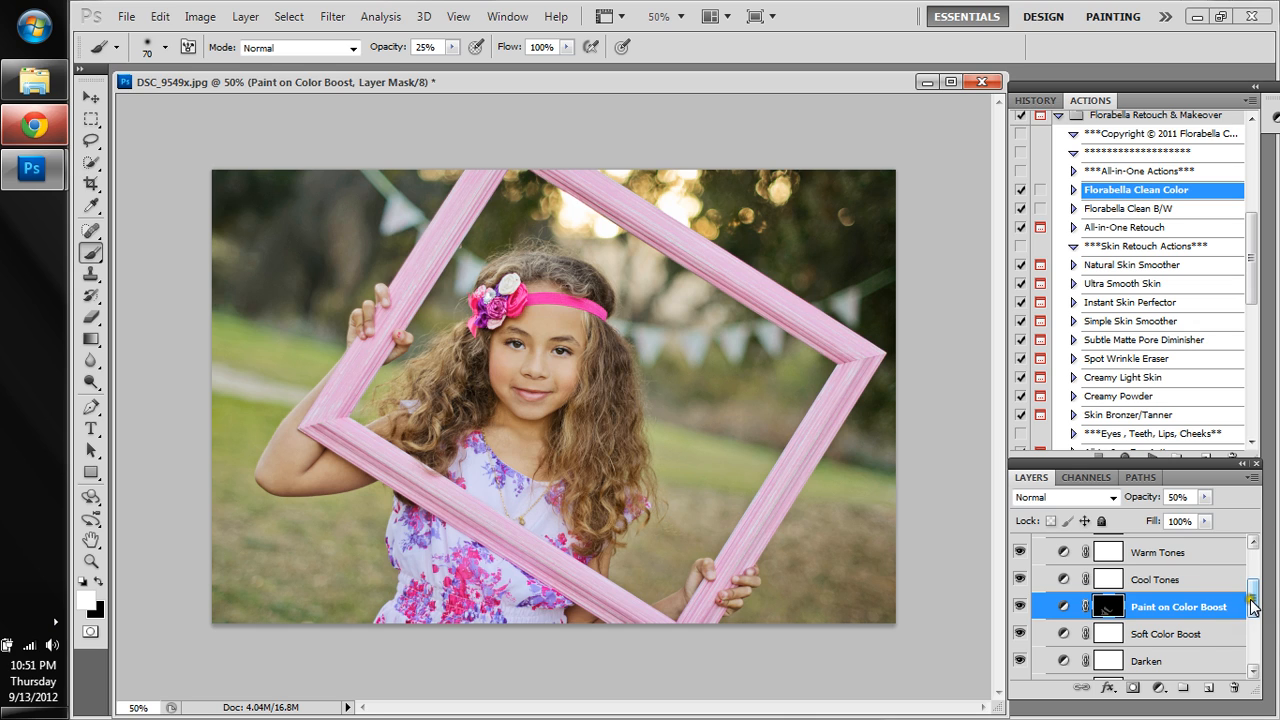
Collapse the Florabella Clean Color group and compare the image with the whole group hidden and shown
{"action": "left_click_drag", "start_coordinate": [1257, 600], "coordinate": [1257, 566]}
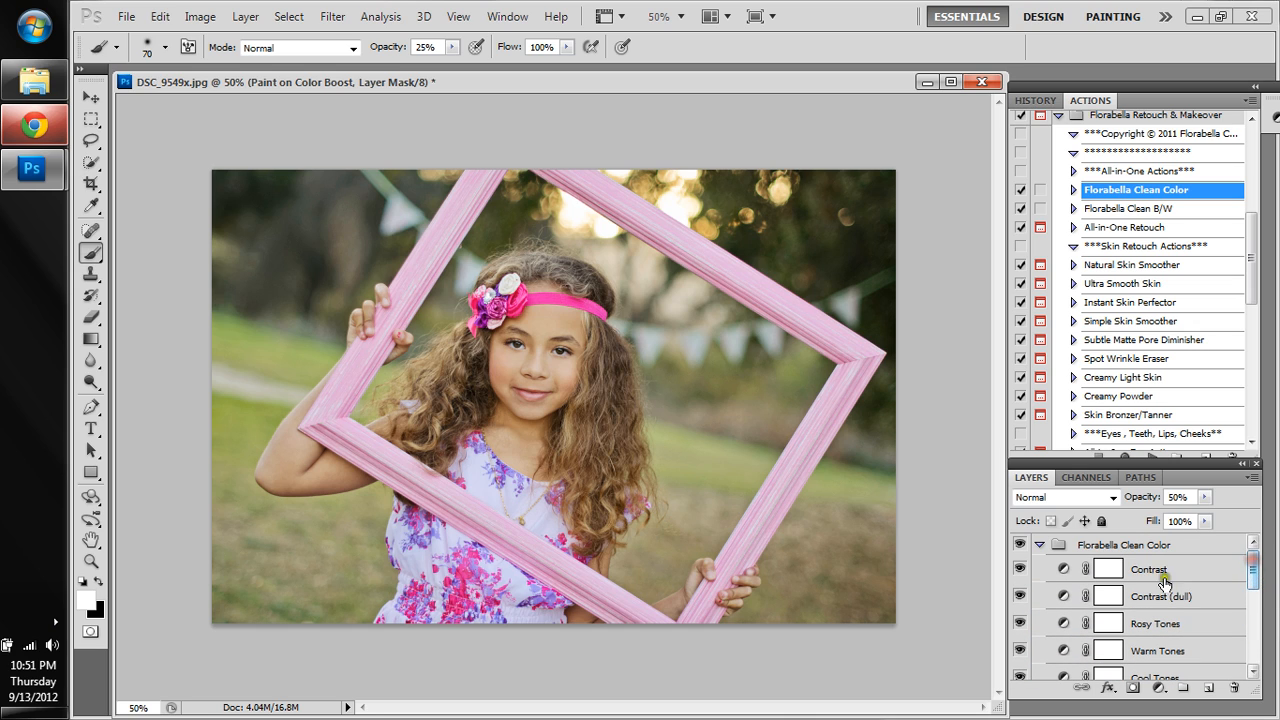
{"action": "left_click", "coordinate": [1040, 545]}
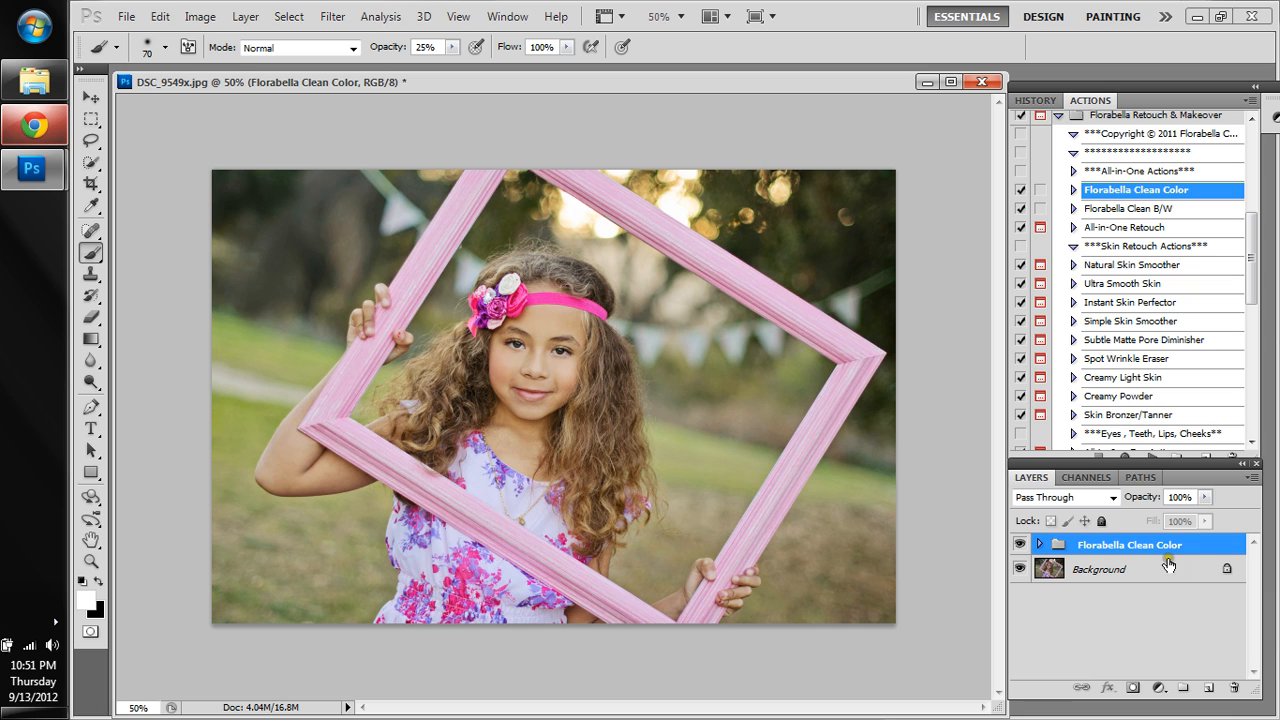
{"action": "left_click", "coordinate": [1020, 545]}
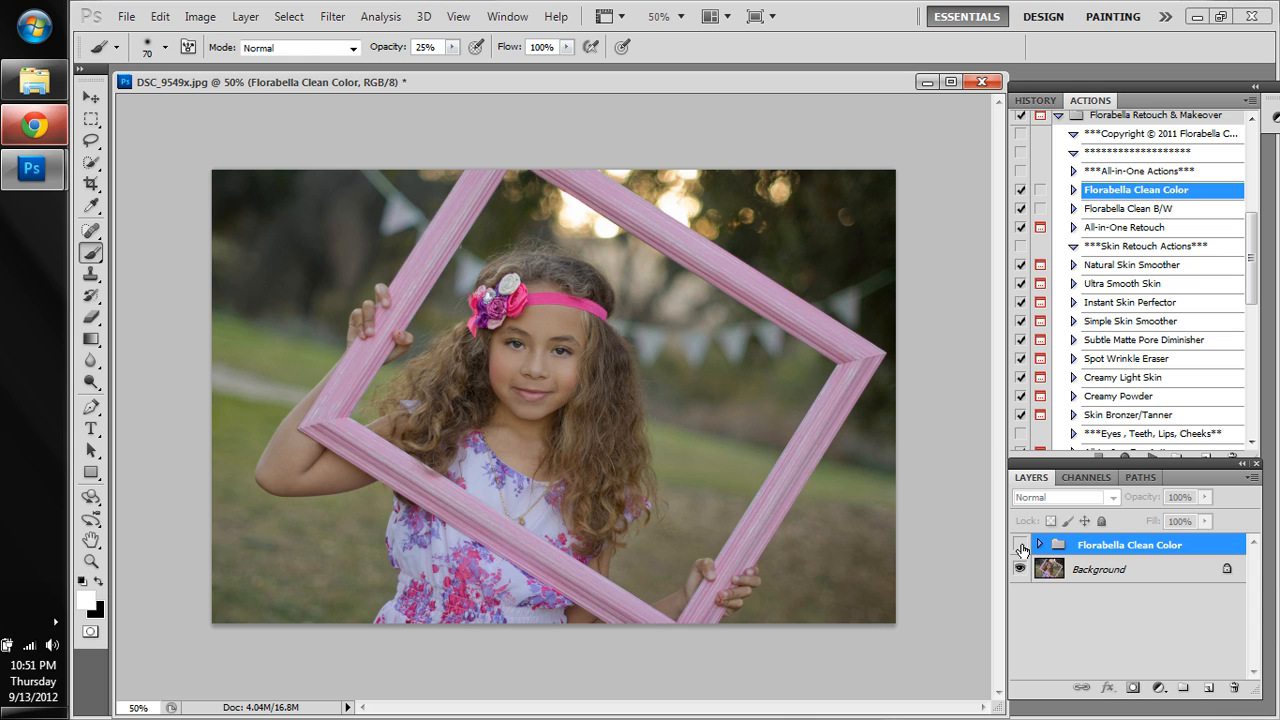
{"action": "left_click", "coordinate": [1020, 545]}
{"action": "left_click", "coordinate": [1019, 546]}
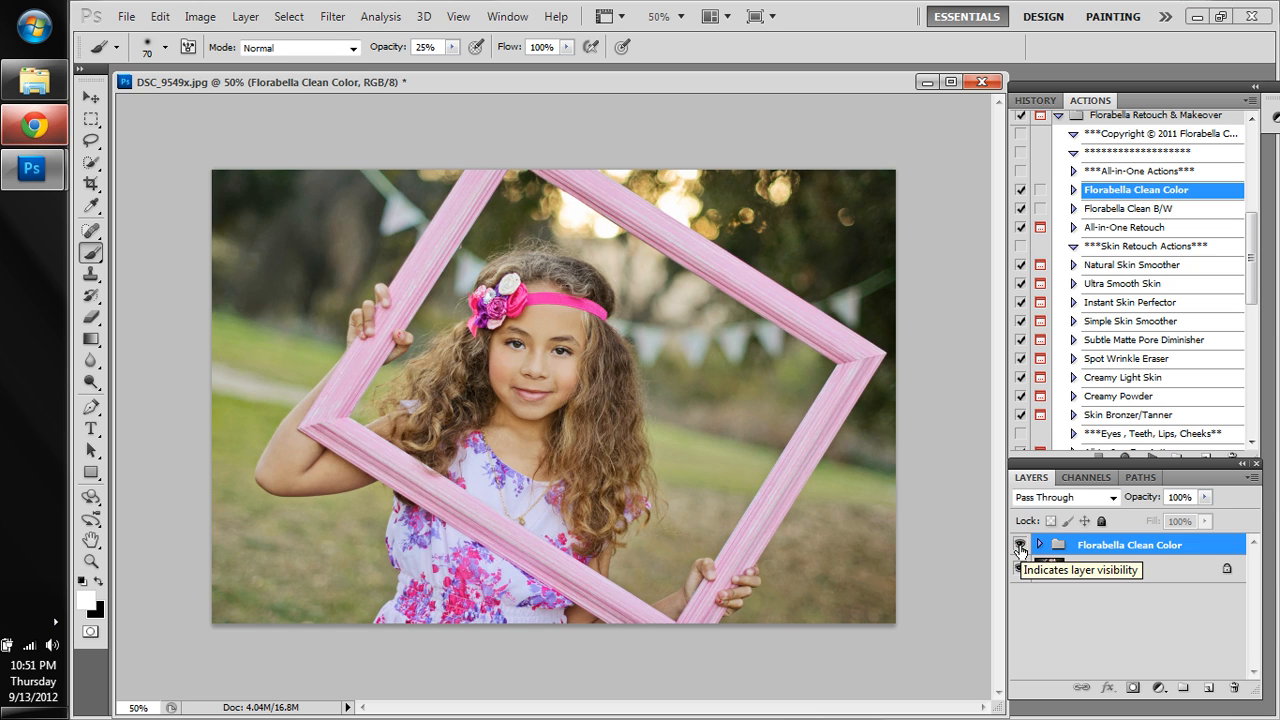